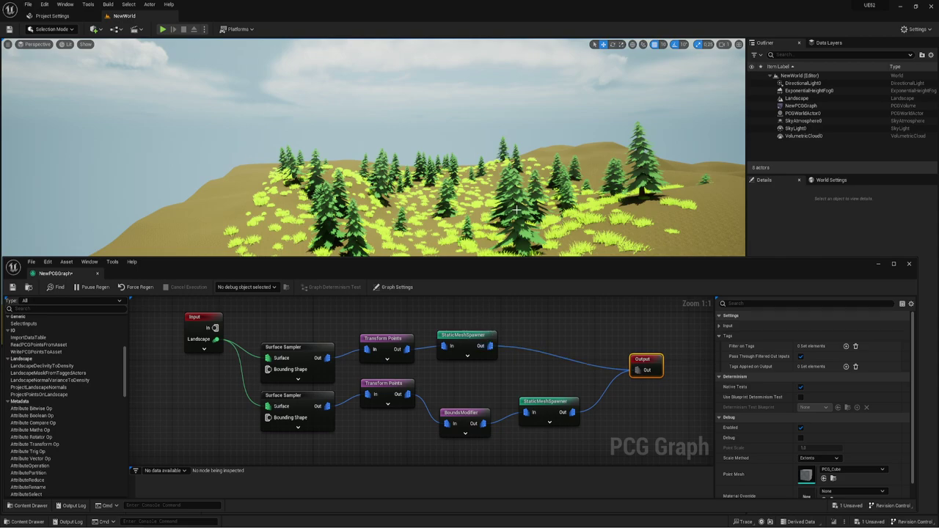
Step: Select the PCG volume in the level and shift it back and forth horizontally so the forest regenerates across the landscape
click(558, 220)
mouse_move(449, 193)
mouse_down()
mouse_move(463, 193)
mouse_move(449, 193)
mouse_up()
right_drag(427, 193, 534, 220)
right_drag(424, 159, 373, 185)
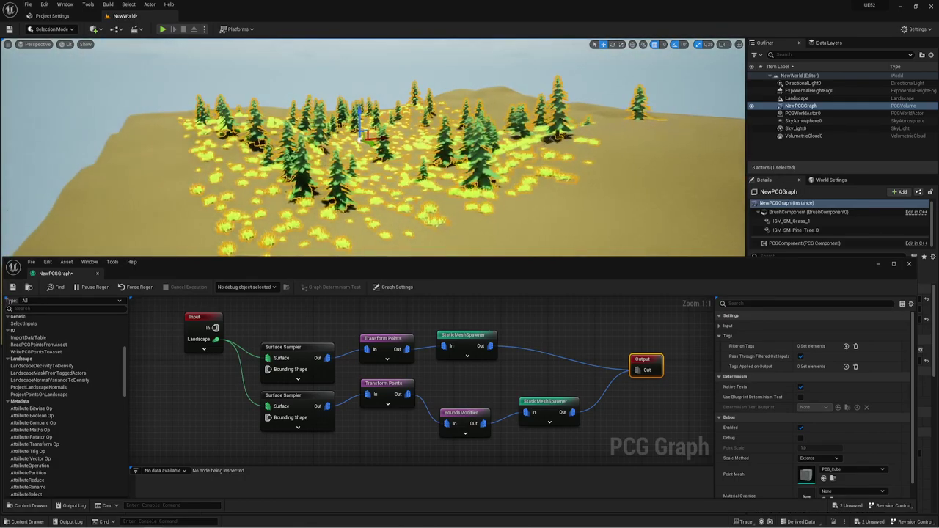
drag(382, 138, 451, 146)
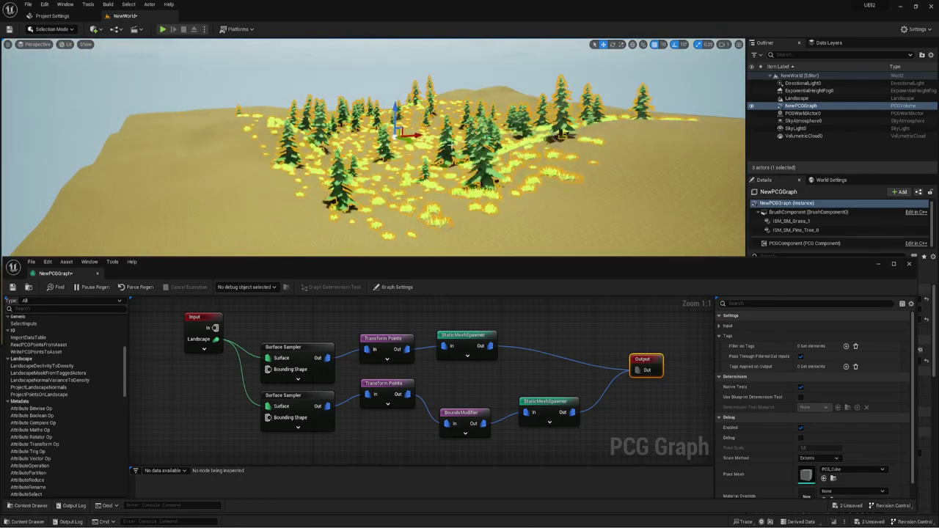
right_drag(500, 164, 441, 171)
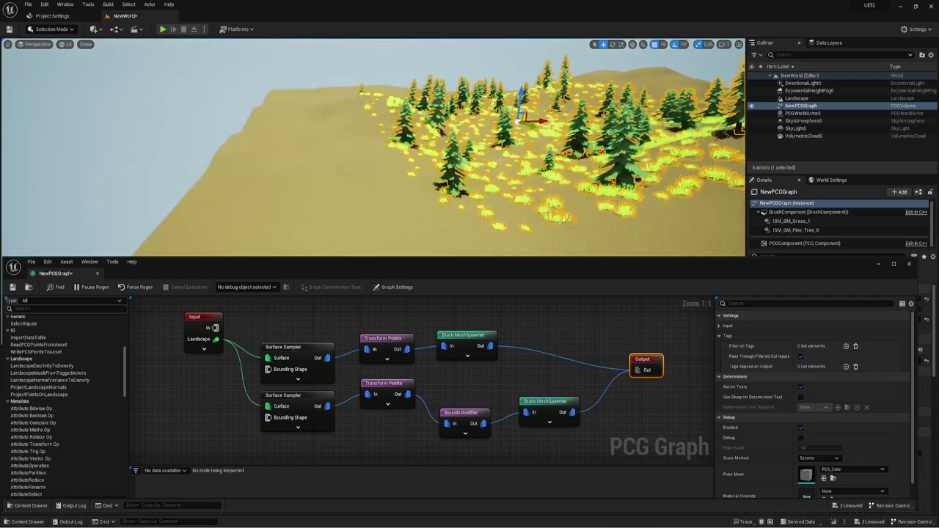
drag(532, 122, 469, 121)
right_drag(519, 177, 555, 171)
Step: Change the tree Static Mesh Spawner's mesh entry to SM_Pine_Tree_3
click(453, 341)
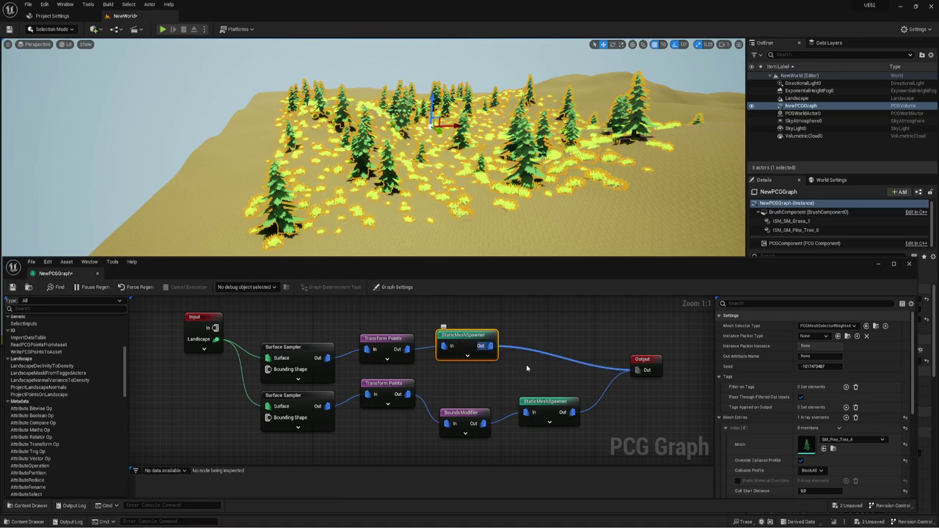
click(869, 438)
click(859, 374)
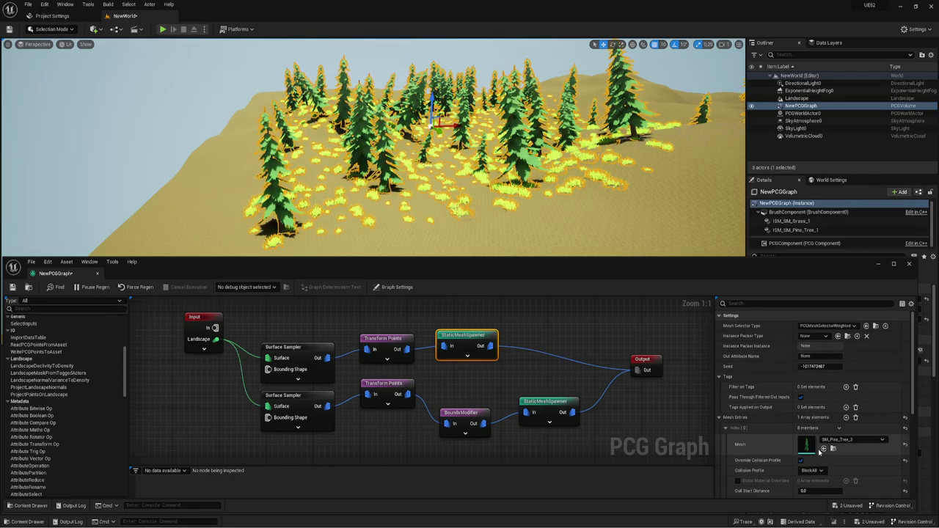
Step: Set Points Per Squared Meter to 0.007 on the Surface Sampler that feeds the tree branch
click(293, 374)
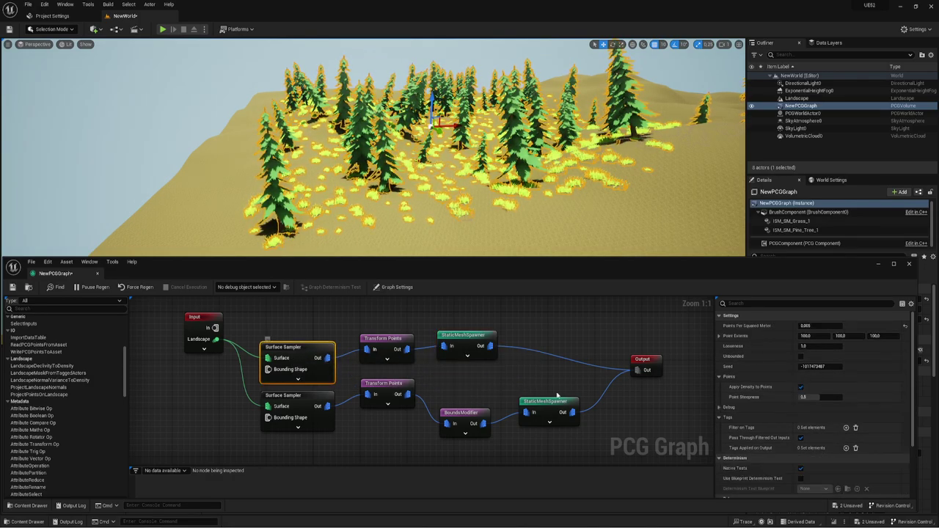
click(819, 326)
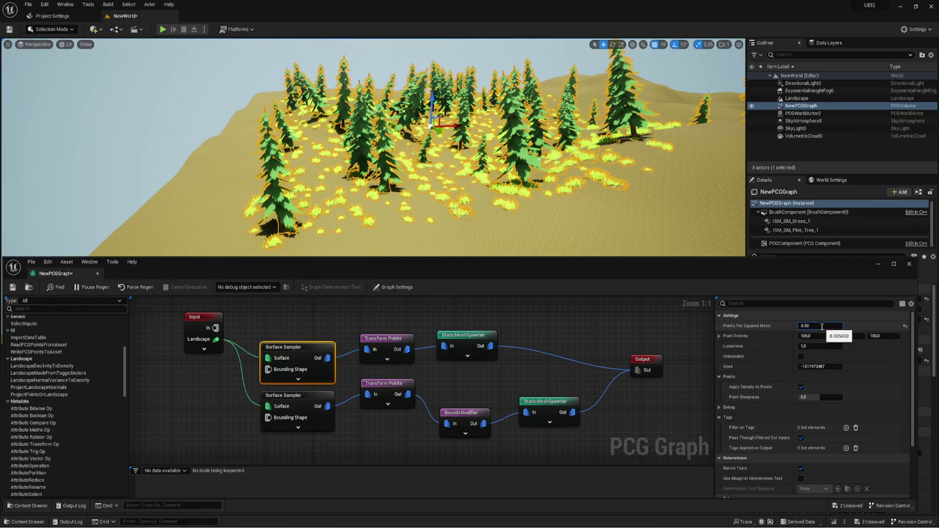
text(0.007)
key(Return)
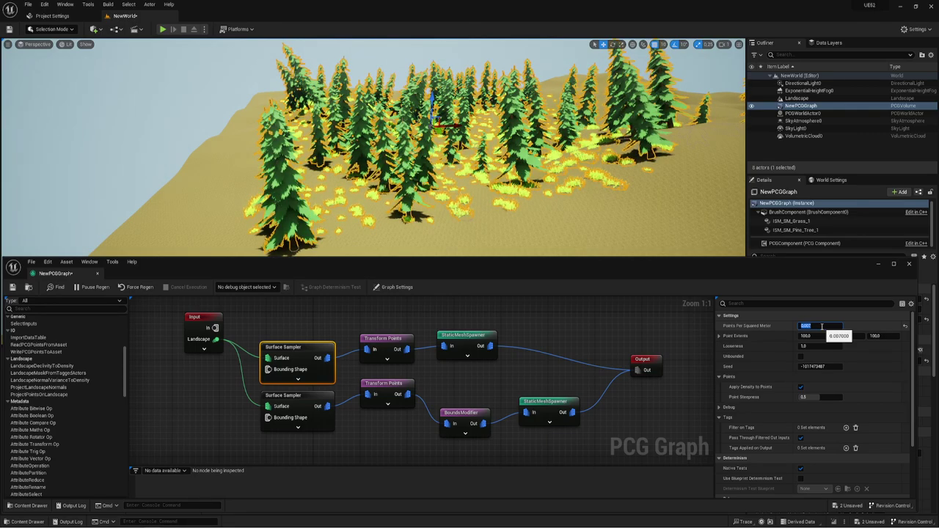
click(575, 336)
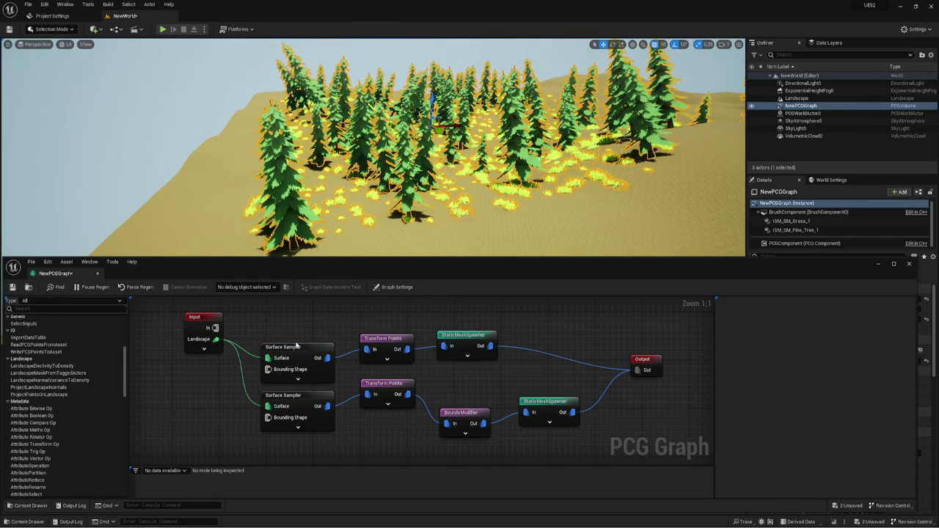
Step: Tidy the graph layout by moving the Input and tree Surface Sampler nodes and lining up the grass branch's nodes in a straight row
drag(303, 353, 303, 347)
drag(200, 319, 183, 337)
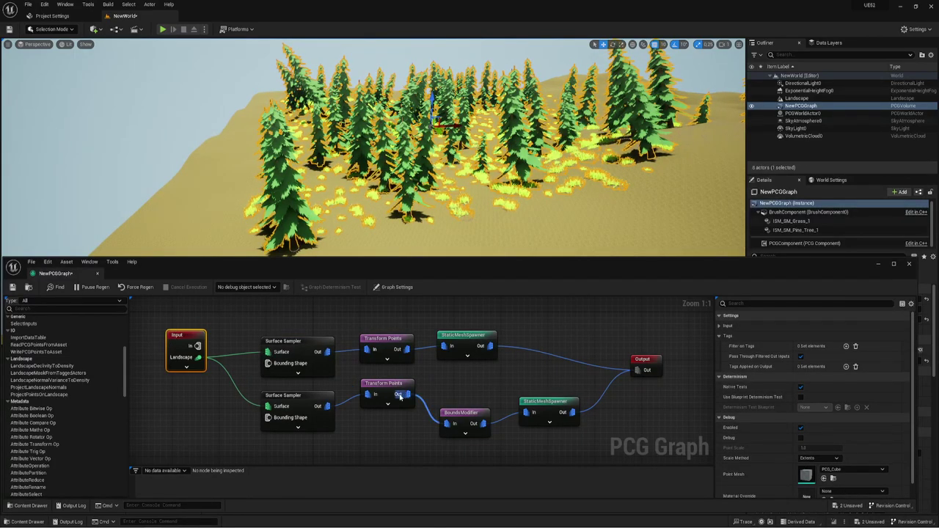
drag(384, 390, 378, 402)
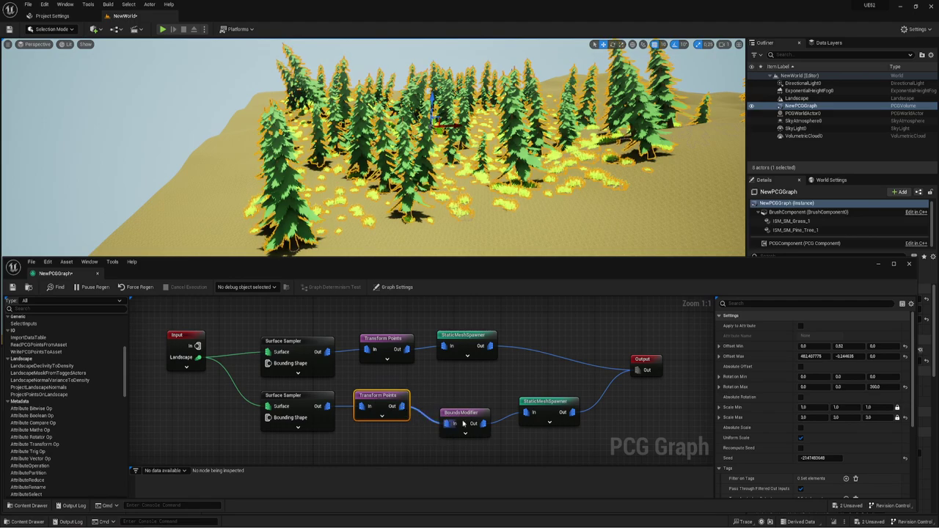
click(459, 399)
drag(546, 402, 534, 398)
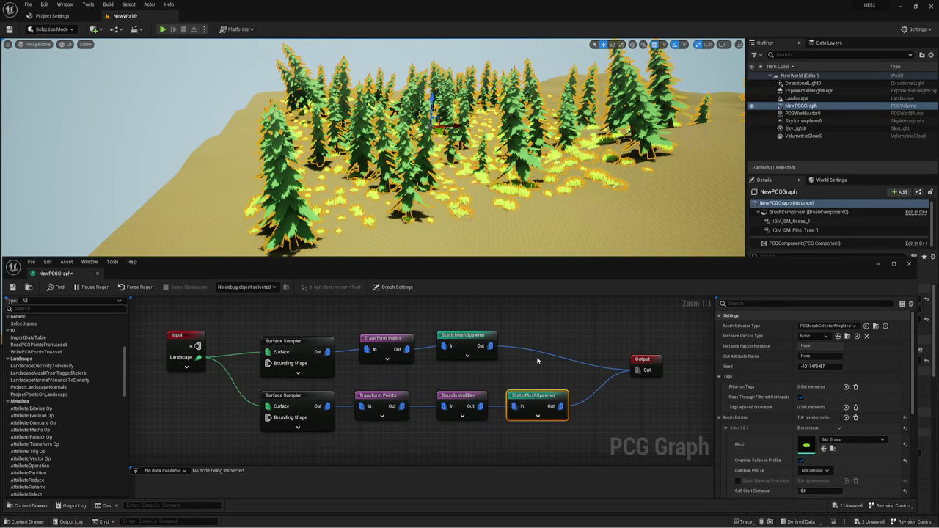
right_drag(530, 362, 505, 366)
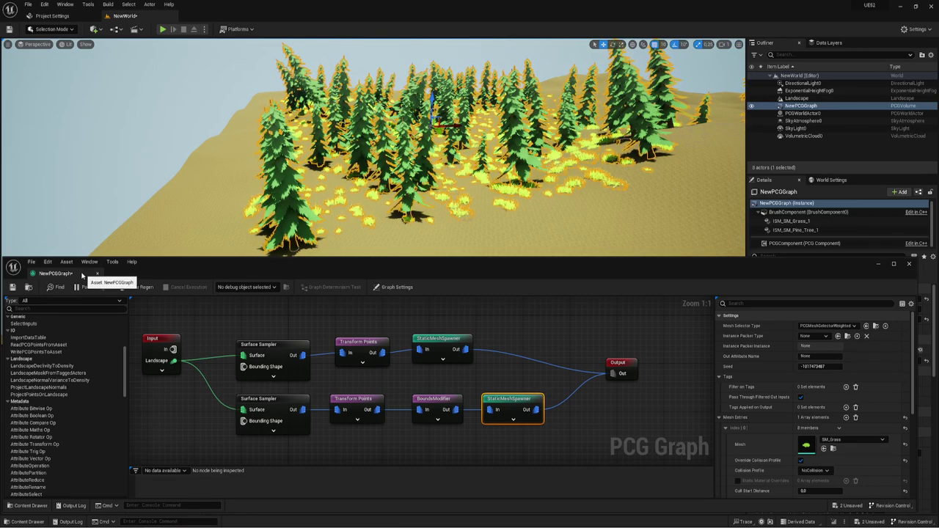
Step: Dock the NewPCGGraph editor into the main window beside the NewWorld level and return to the level
drag(55, 273, 215, 14)
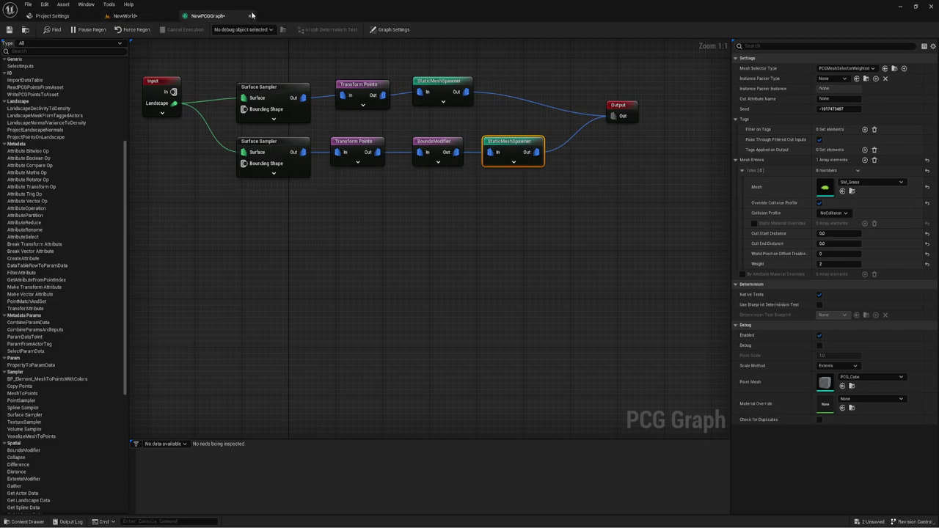
click(125, 15)
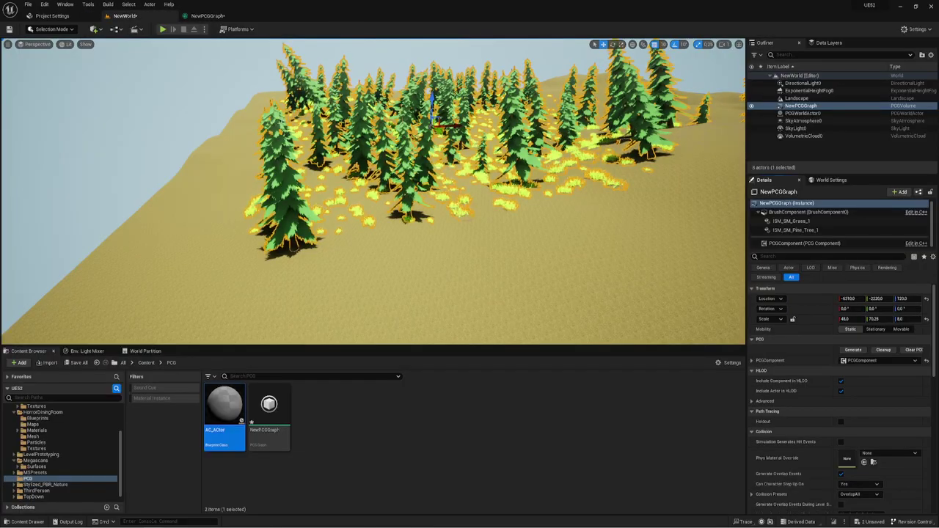
Step: Create a Blueprint Class with Actor as parent in the PCG folder and name it AC_PCG_1
right_click(346, 423)
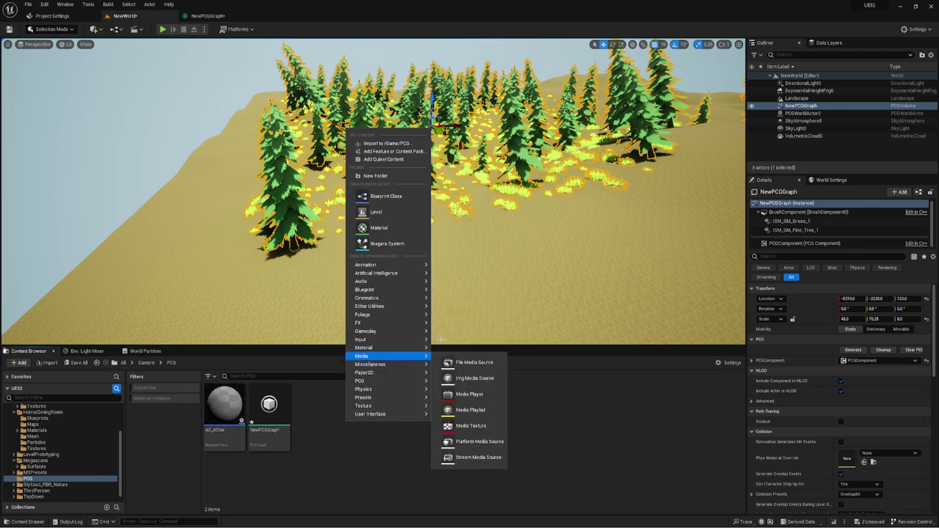
click(383, 198)
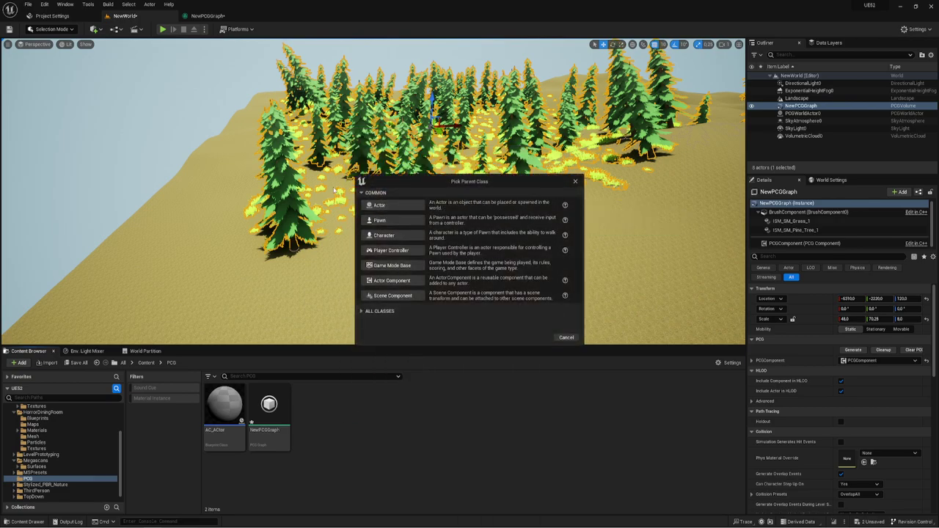
click(378, 205)
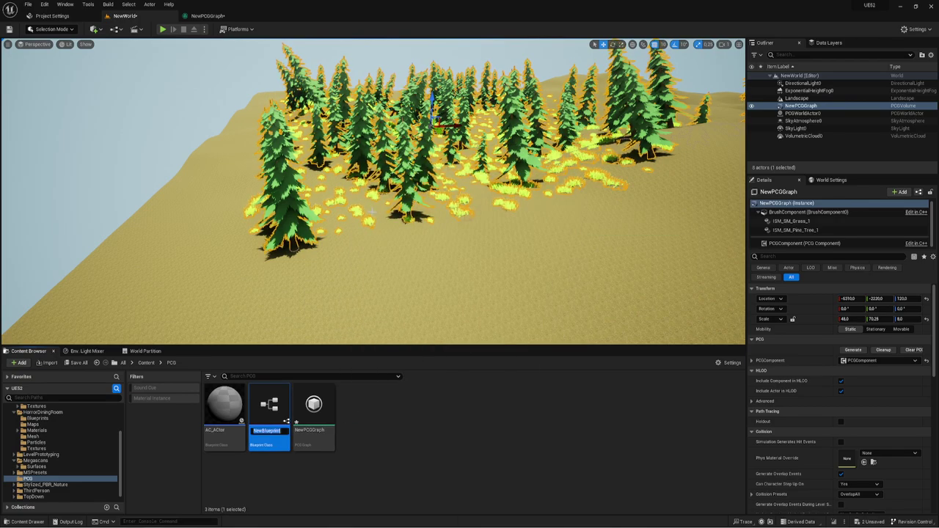
text(AC_PCG_1)
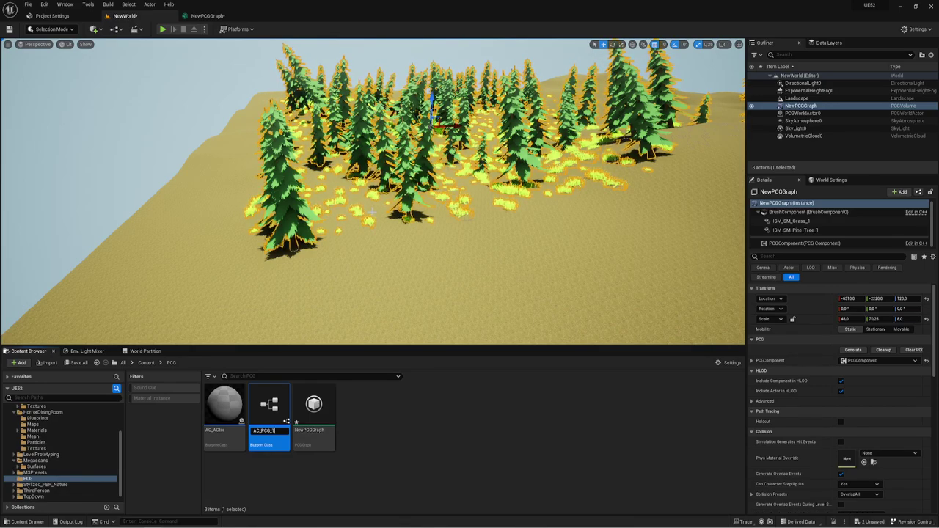
key(Return)
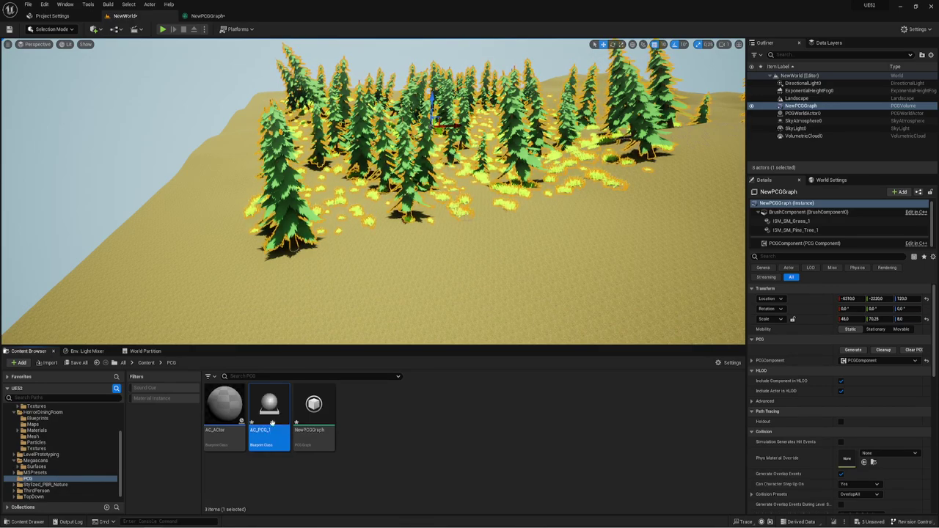
Step: Open the AC_PCG_1 blueprint and add a PCG component to it
double_click(283, 394)
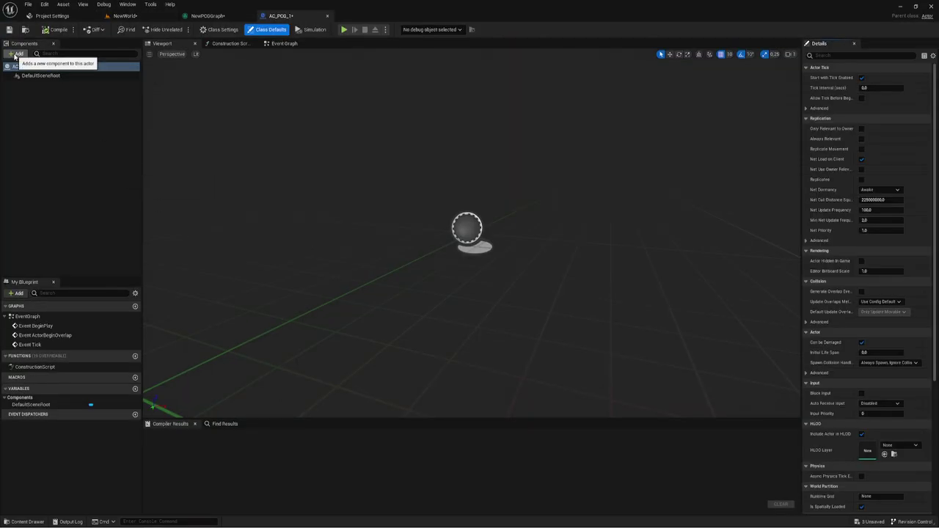
click(13, 54)
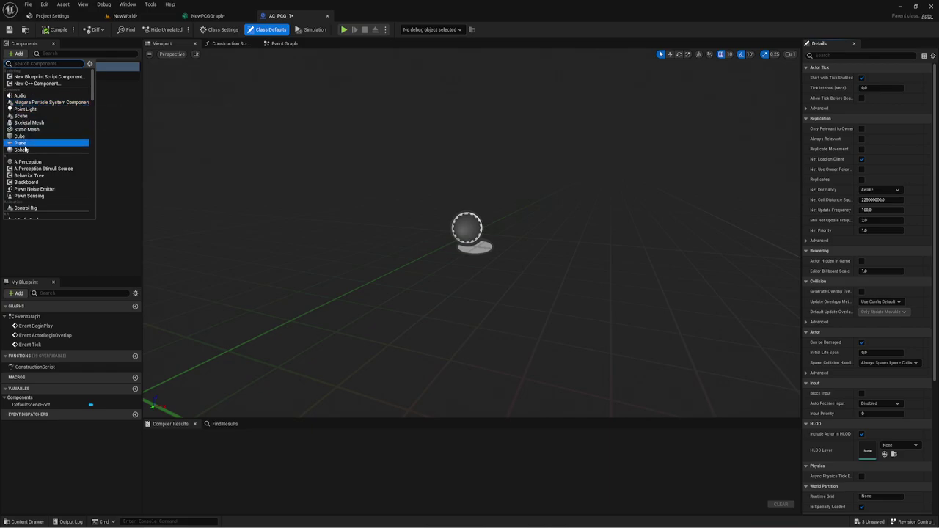
text(PCG)
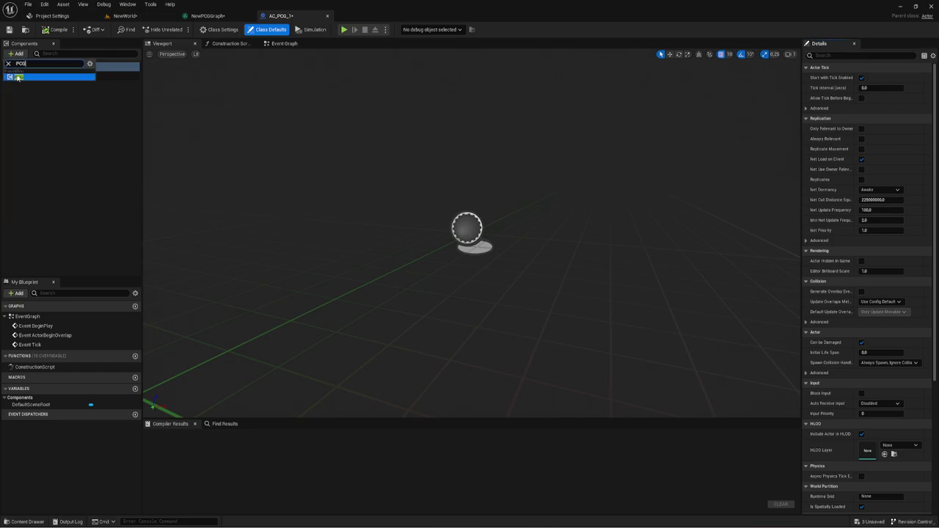
click(20, 77)
click(58, 132)
click(28, 85)
Step: Place AC_PCG_1 on the empty landscape beside the forest in NewWorld and try to generate its PCG component
click(124, 15)
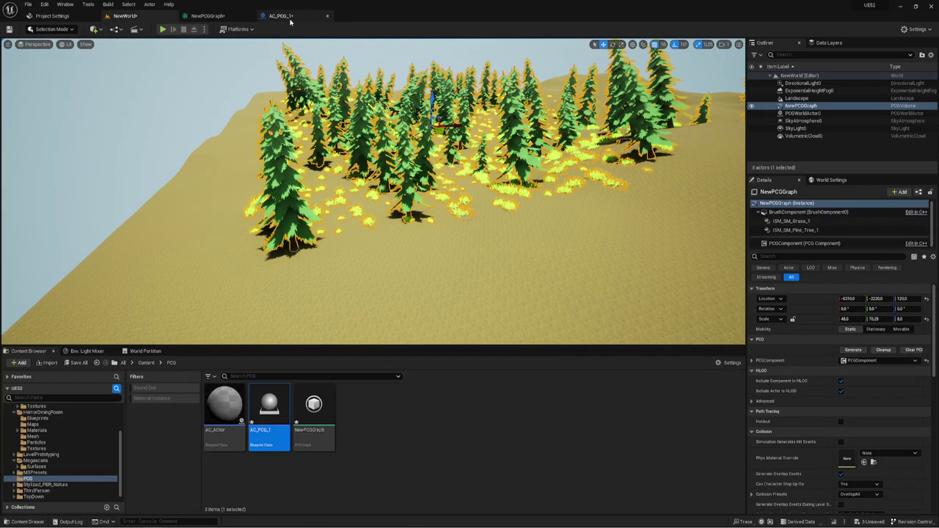
right_drag(339, 125, 469, 182)
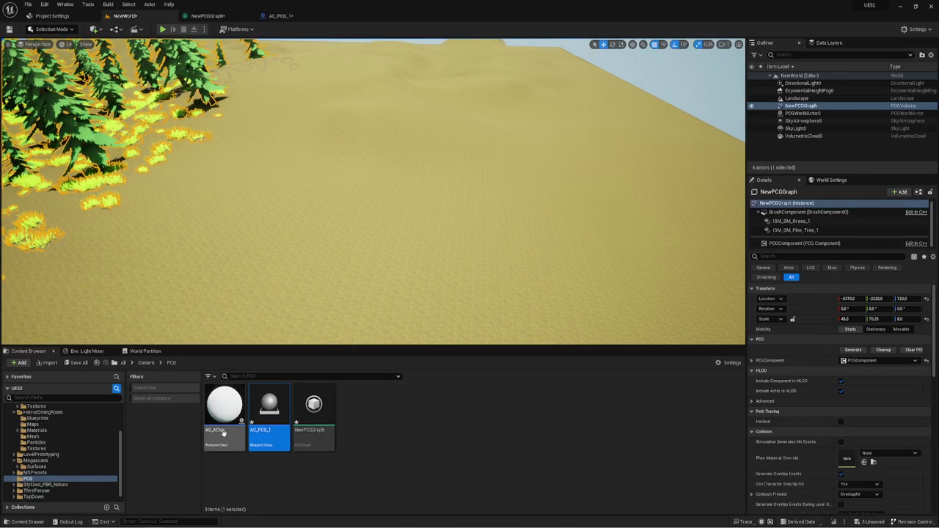
drag(267, 415, 491, 170)
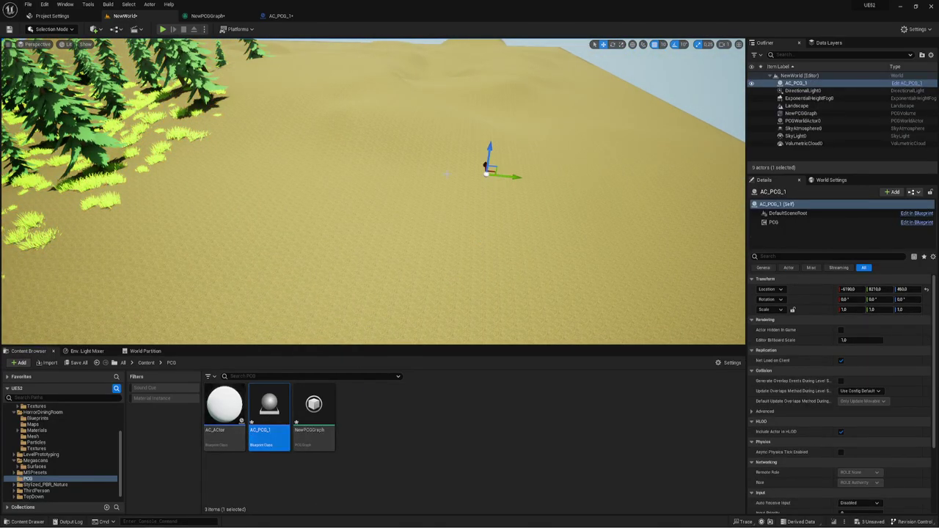
click(774, 222)
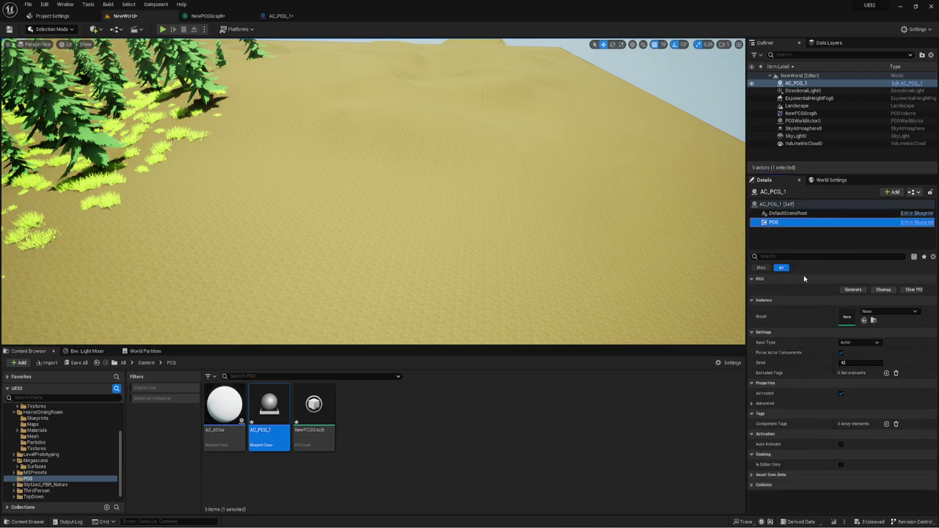
click(852, 291)
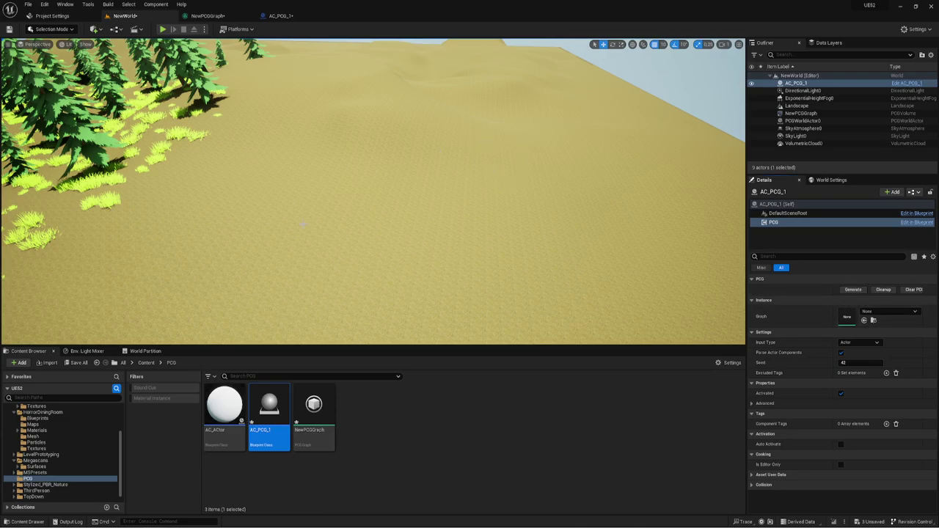
Step: Add a Box Collision component under DefaultSceneRoot in the AC_PCG_1 blueprint
click(281, 16)
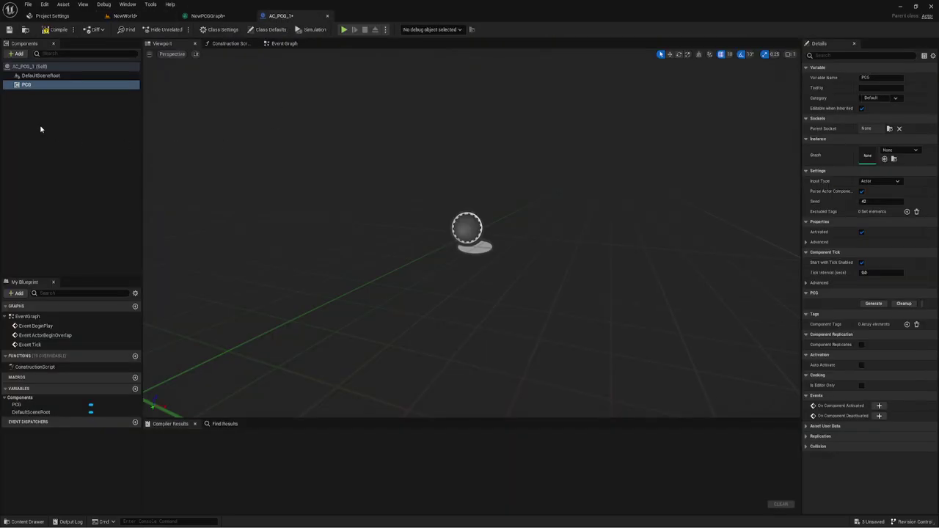
click(33, 76)
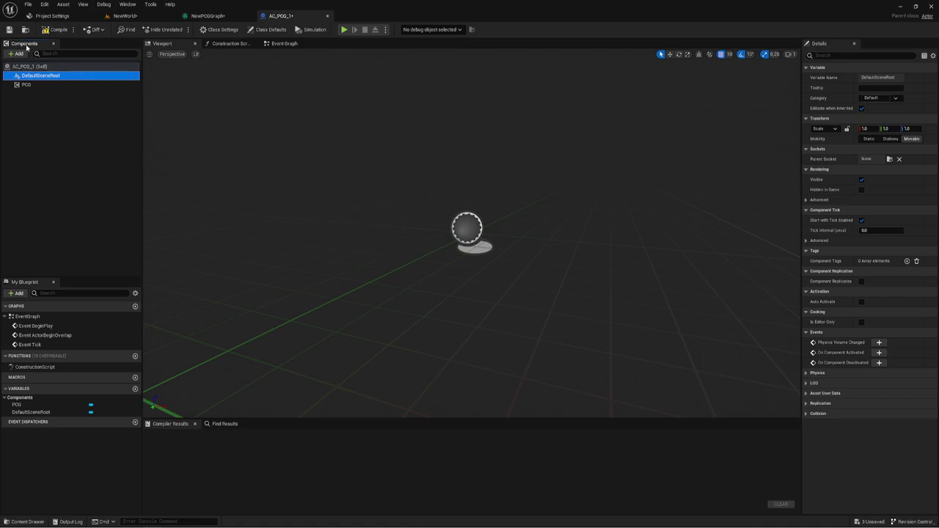
click(20, 54)
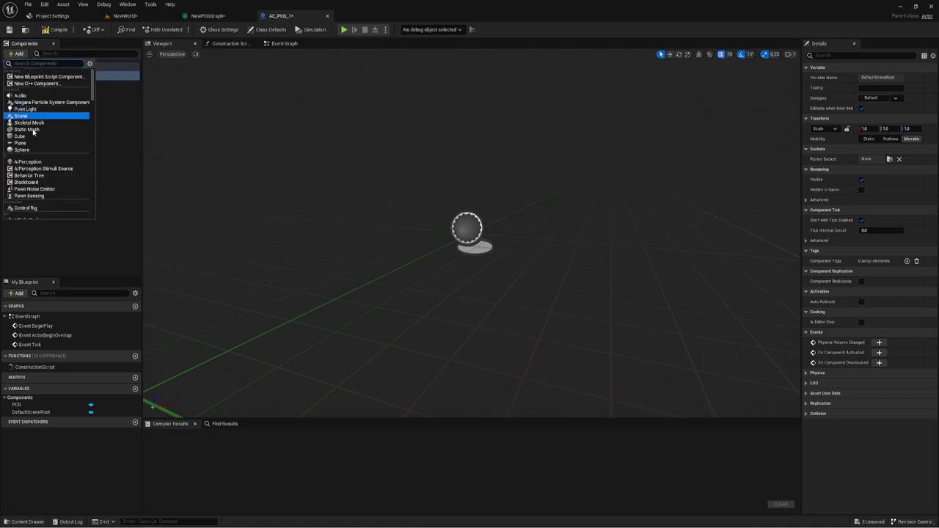
scroll(32, 185, down, 3)
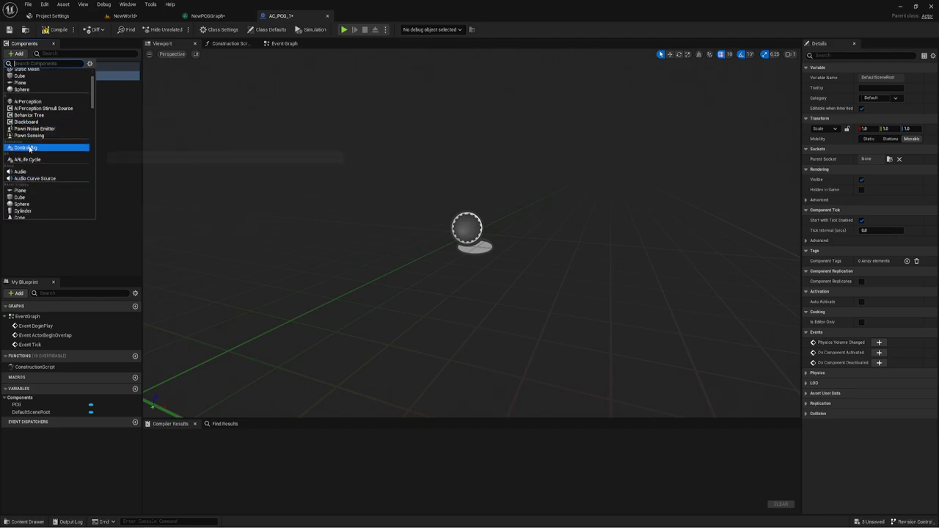
scroll(31, 173, down, 3)
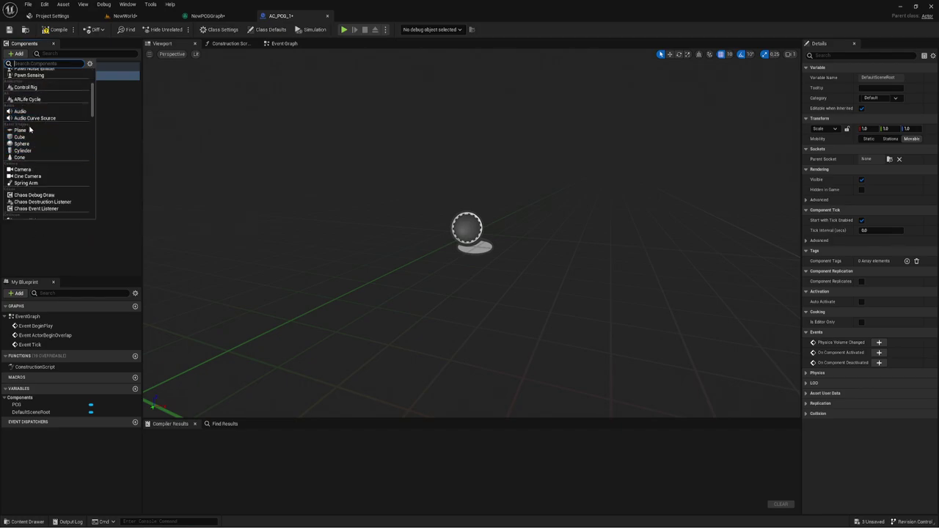
scroll(29, 132, up, 3)
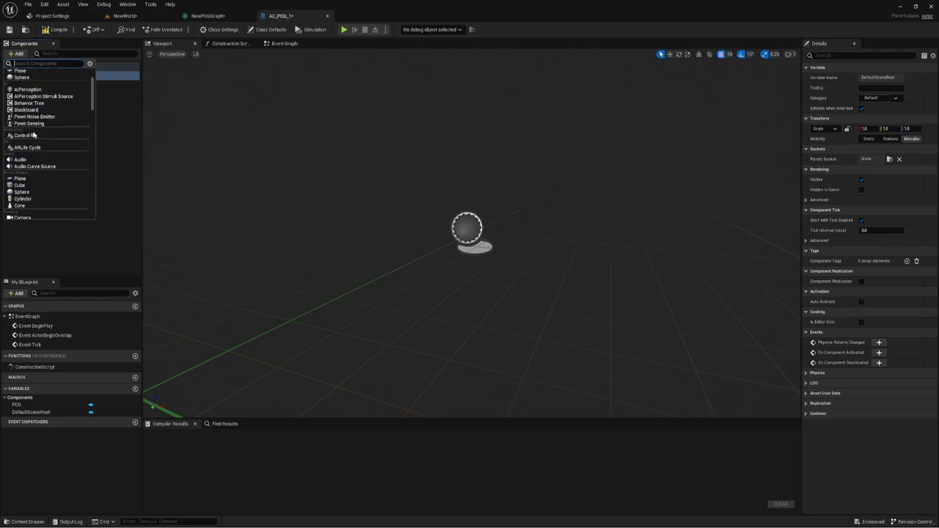
scroll(33, 135, down, 10)
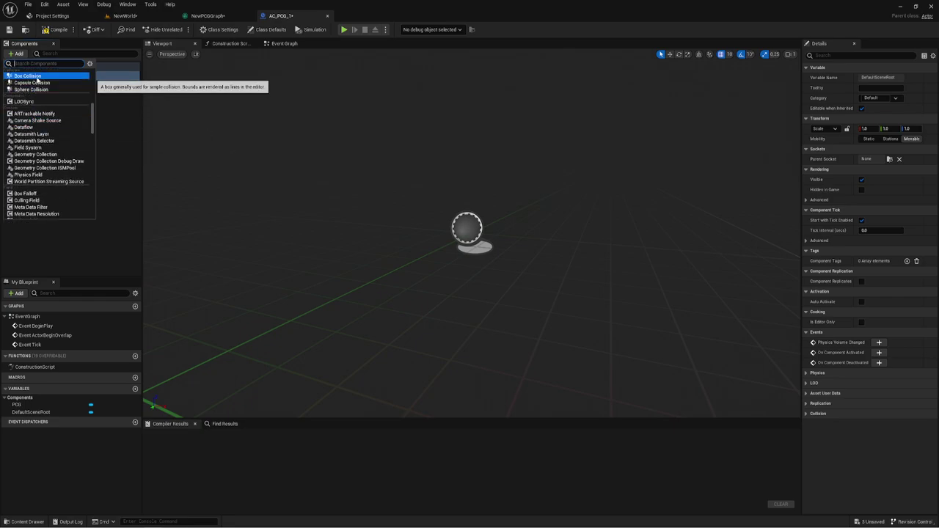
click(28, 75)
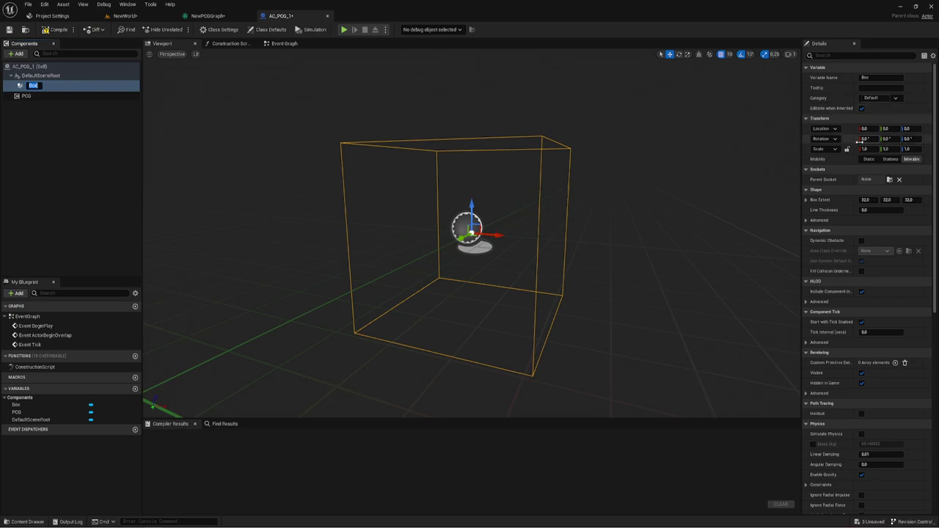
Step: Set the Box component's Box Extent to 1500, 1500 and 1000
drag(800, 193, 756, 194)
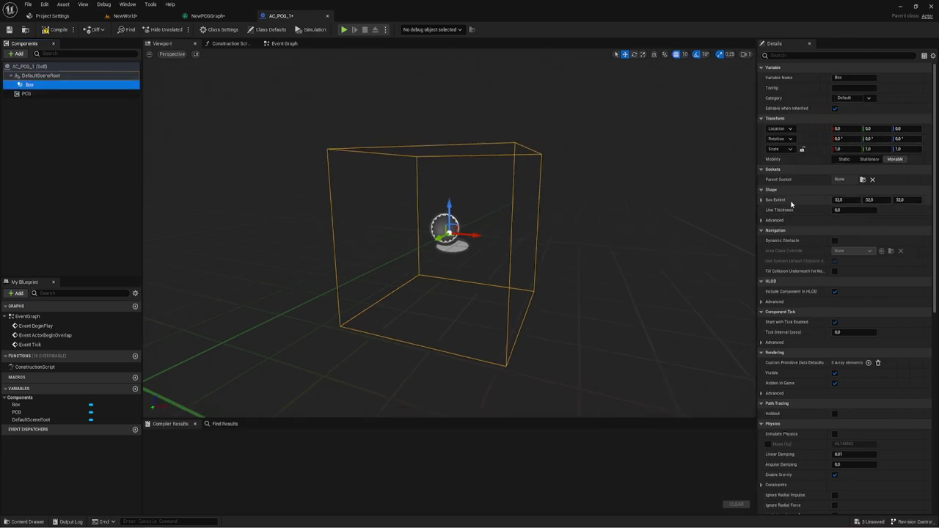
click(849, 199)
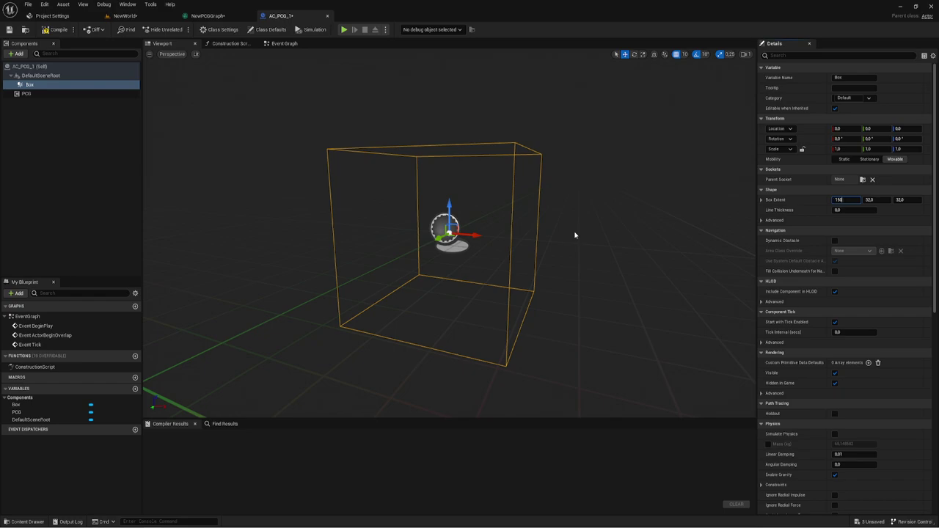
key(Return)
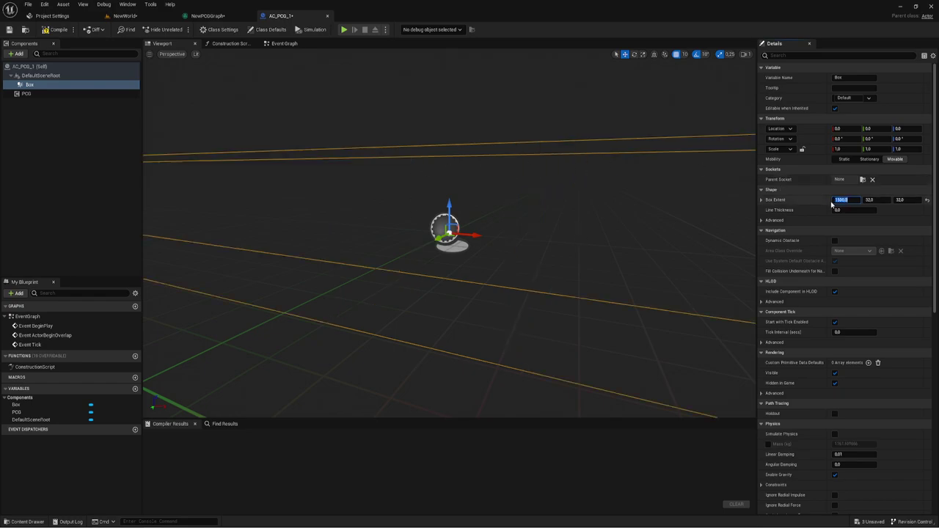
click(871, 200)
text(1500)
key(Return)
click(907, 200)
text(1)
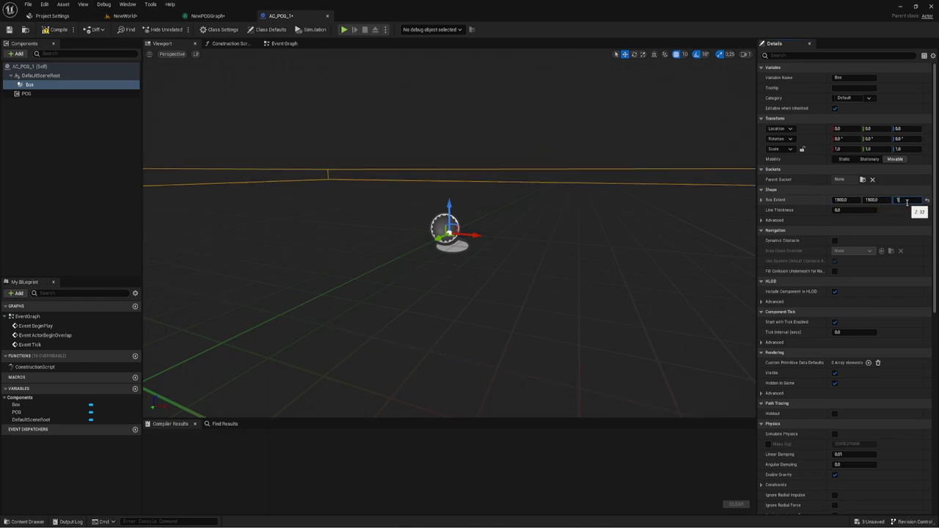
text(00)
key(Return)
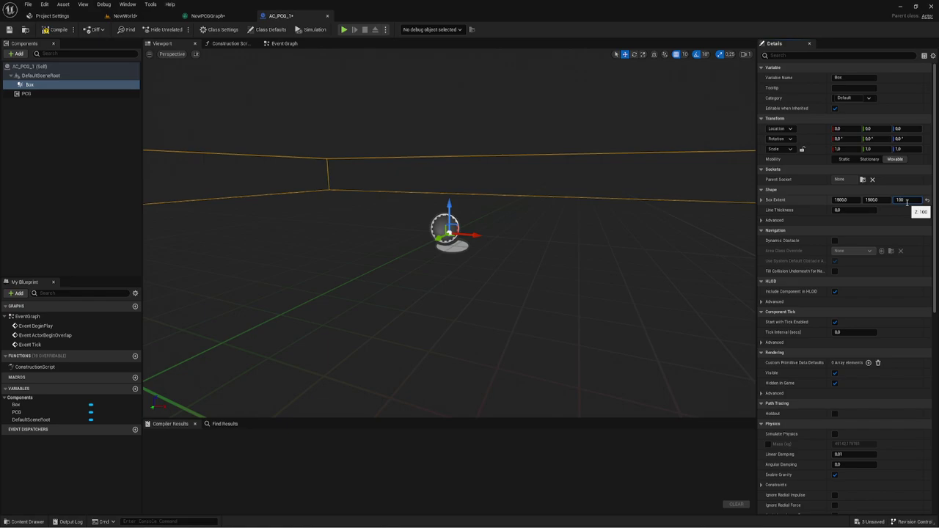
key(Return)
Step: Compile the blueprint and undock its editor into a small floating window over the NewWorld level
click(55, 29)
drag(305, 16, 91, 258)
click(250, 15)
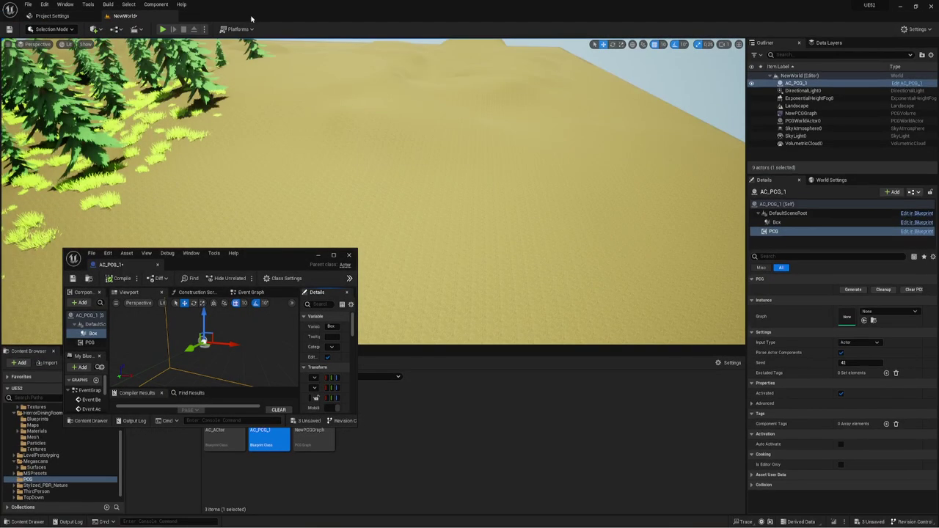
drag(233, 255, 188, 256)
Step: Select the AC_PCG_1 actor in the level and raise it above the landscape to a Z location of 880
mouse_move(480, 256)
right_down()
mouse_move(481, 177)
mouse_move(484, 238)
right_up()
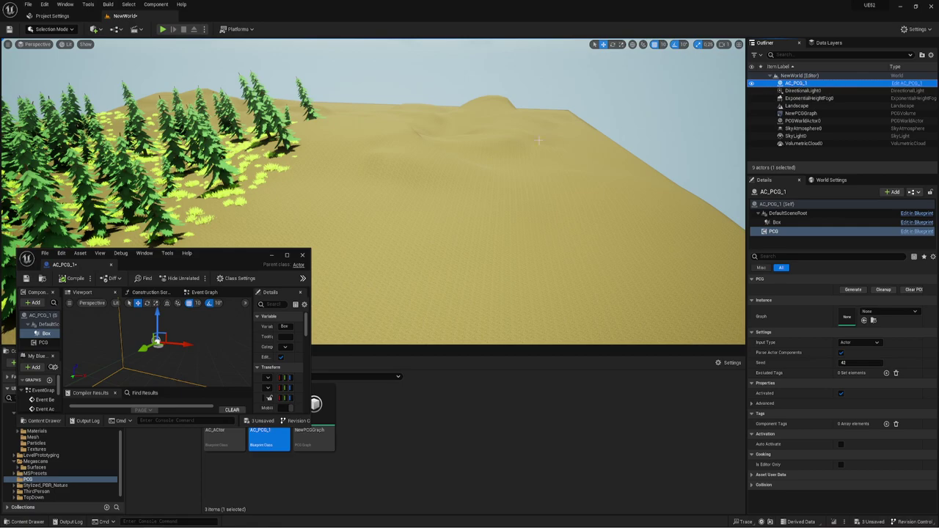
double_click(799, 83)
right_drag(470, 191, 455, 271)
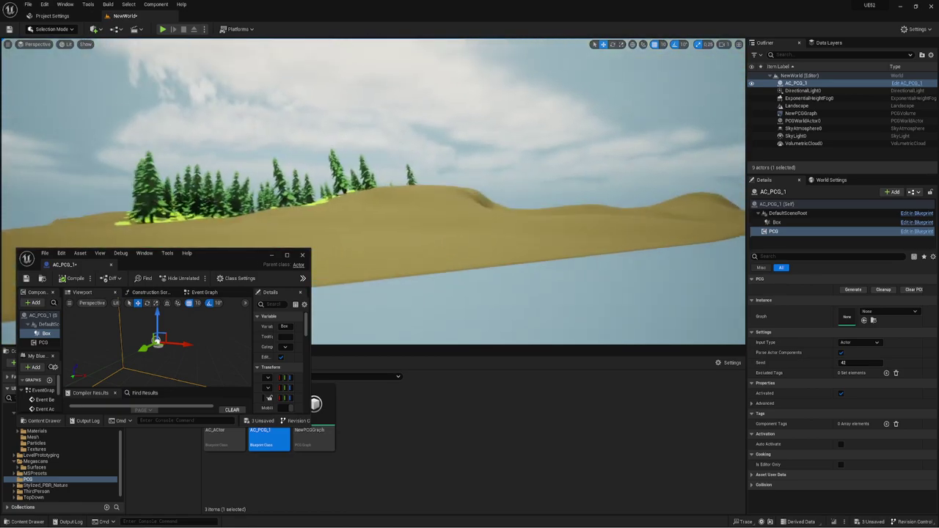
click(804, 91)
click(796, 83)
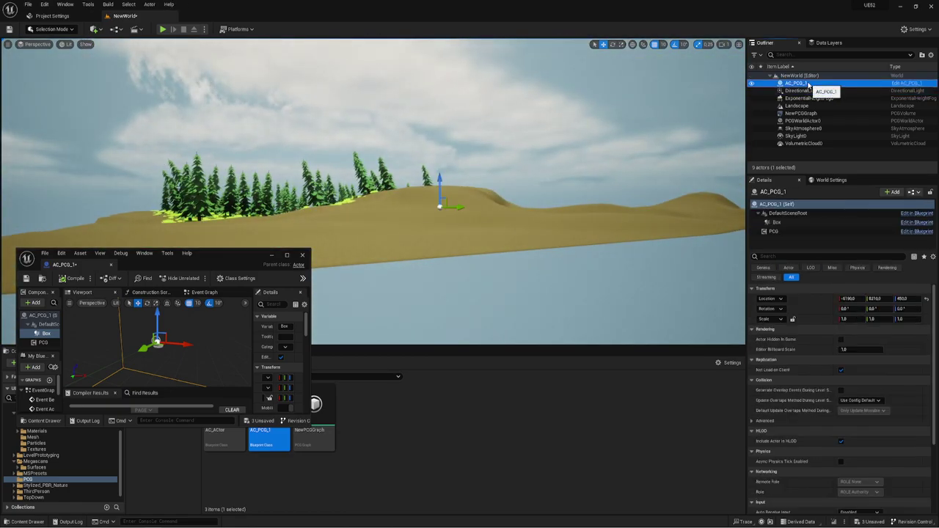
drag(440, 185, 445, 167)
right_drag(443, 192, 411, 205)
key(w)
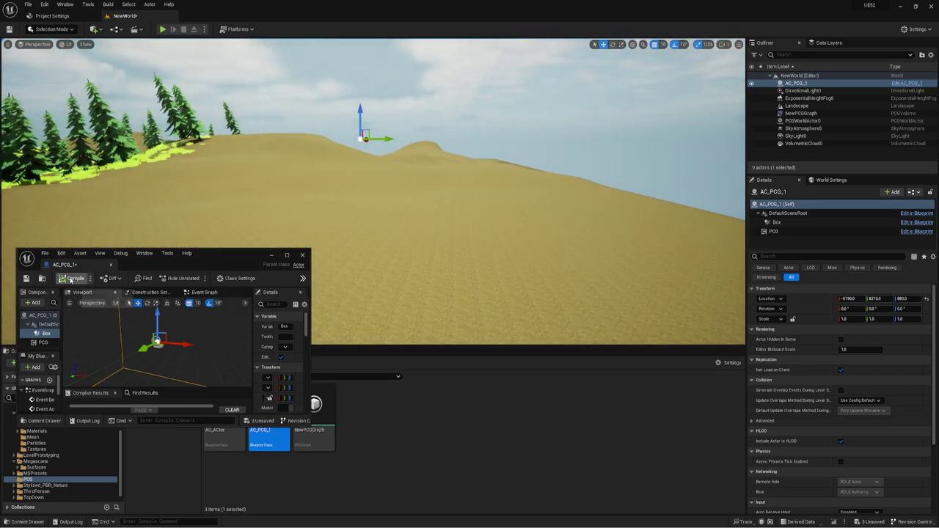
Step: Save the AC_PCG_1 blueprint and move the actor in the level to about Y 8680, Z 420
click(26, 279)
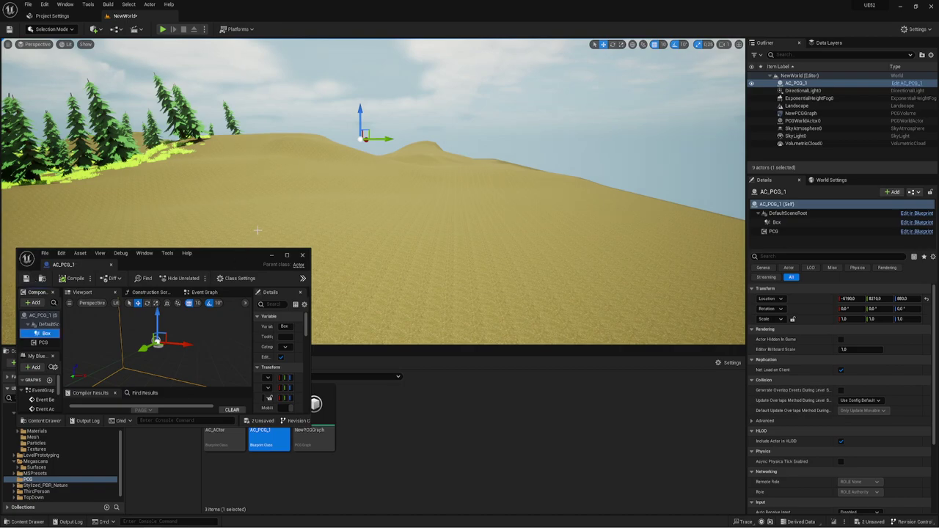
right_drag(362, 184, 386, 173)
key(s)
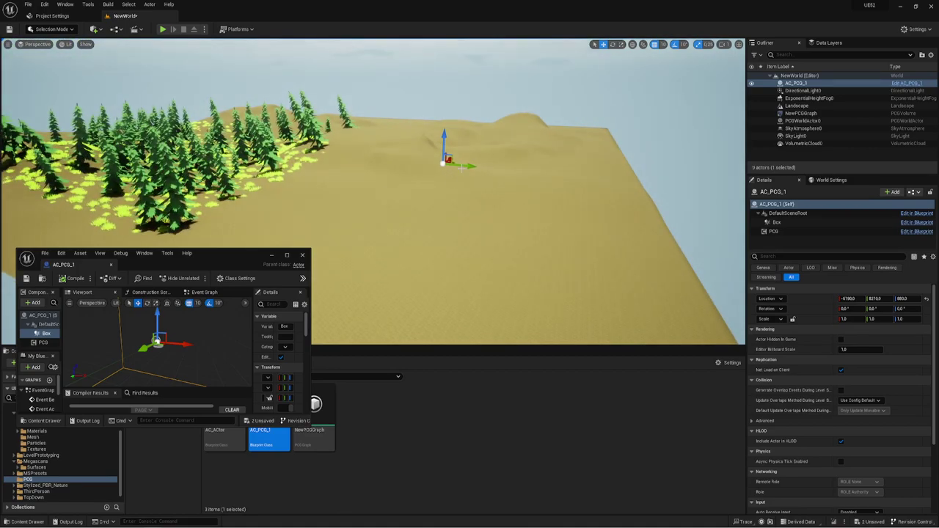
mouse_move(467, 167)
mouse_down()
mouse_move(489, 173)
mouse_move(483, 85)
mouse_move(481, 159)
mouse_up()
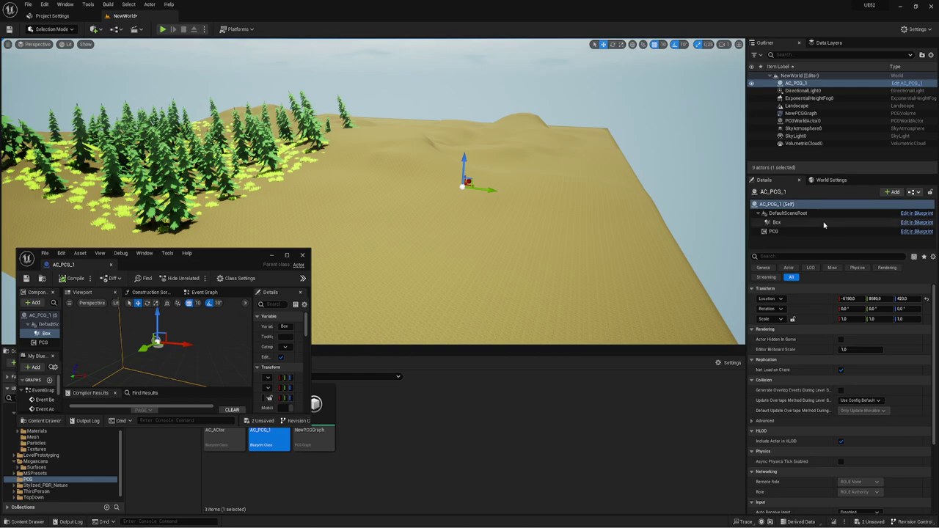
Step: Offset the actor's Box component about 430 units along Y, then reselect AC_PCG_1 in the level
click(776, 222)
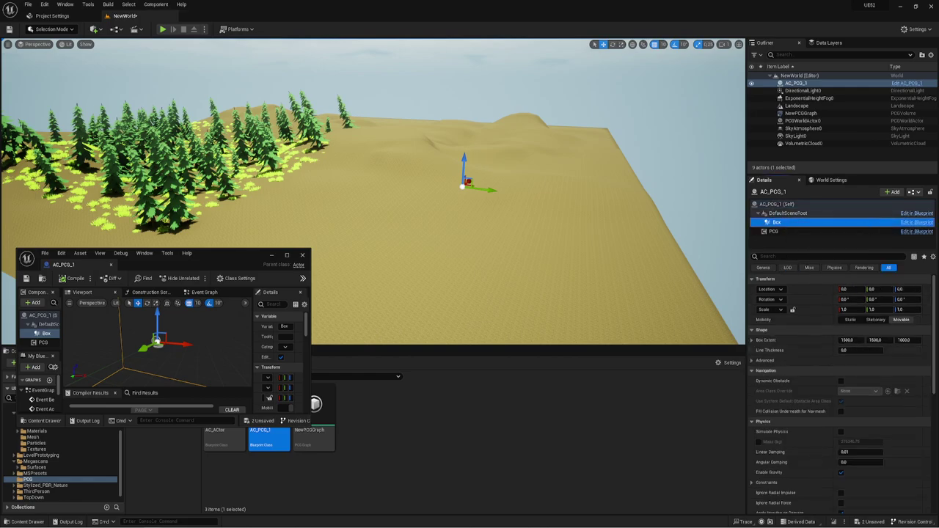
right_drag(469, 221, 478, 216)
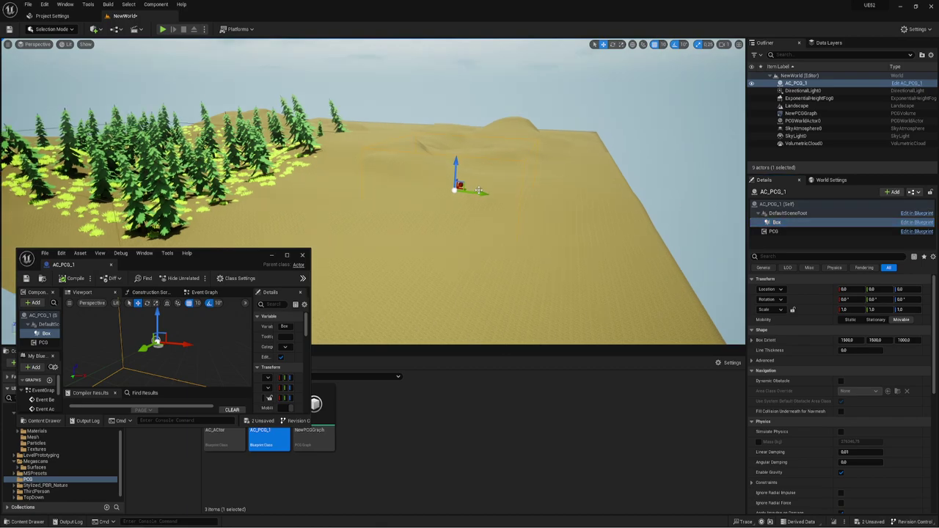
drag(479, 194, 497, 186)
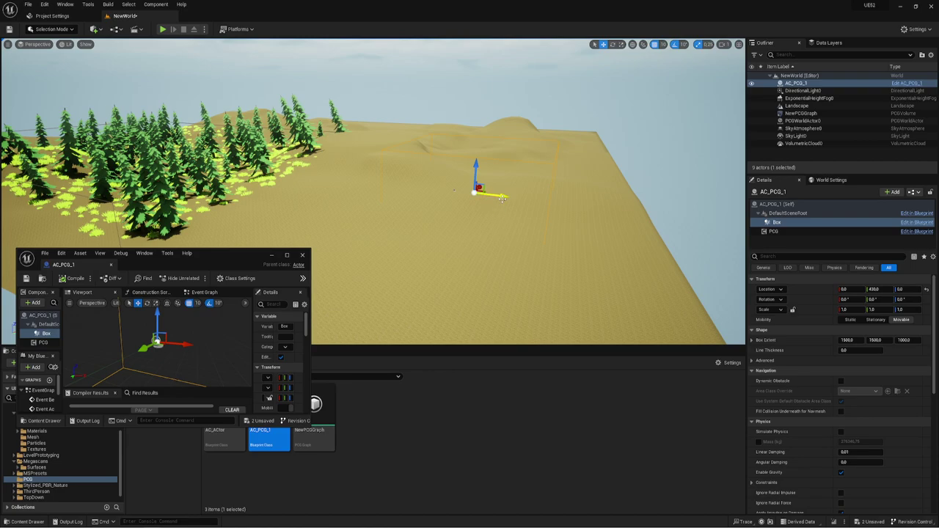
click(504, 196)
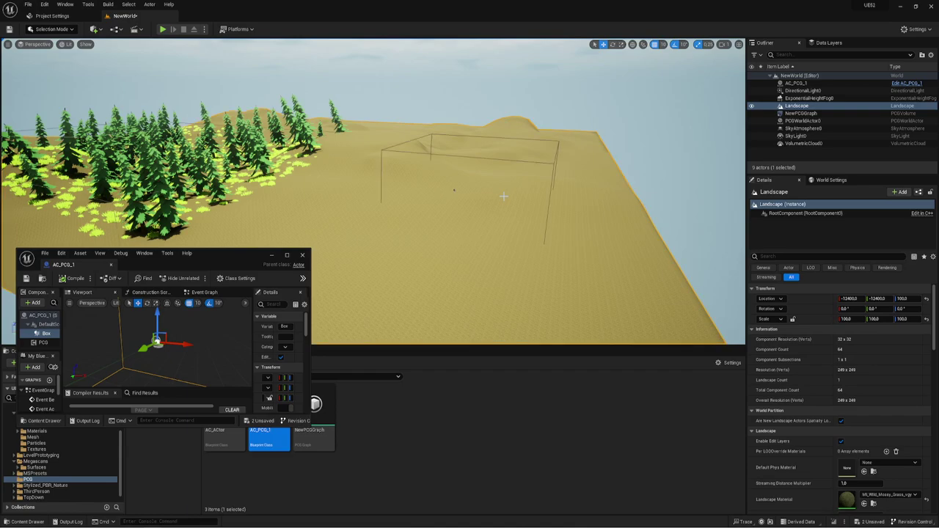
click(498, 159)
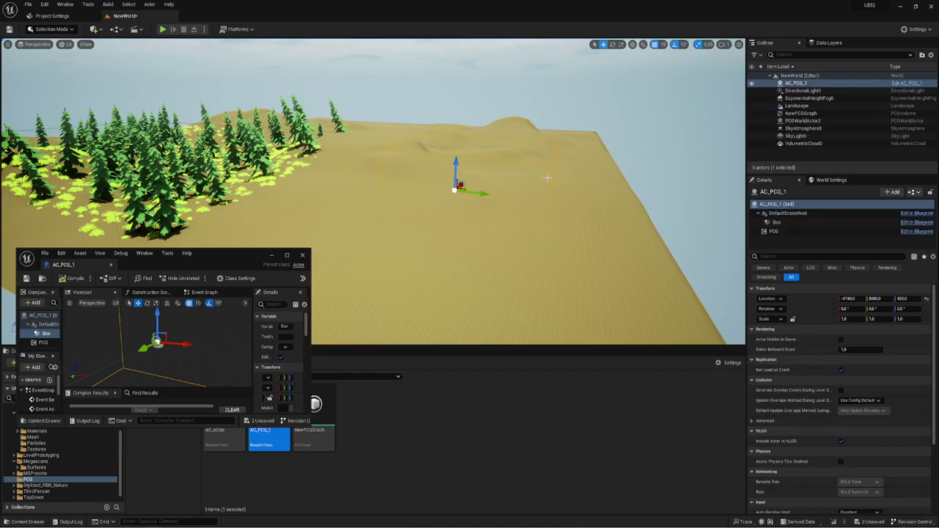
scroll(844, 352, down, 3)
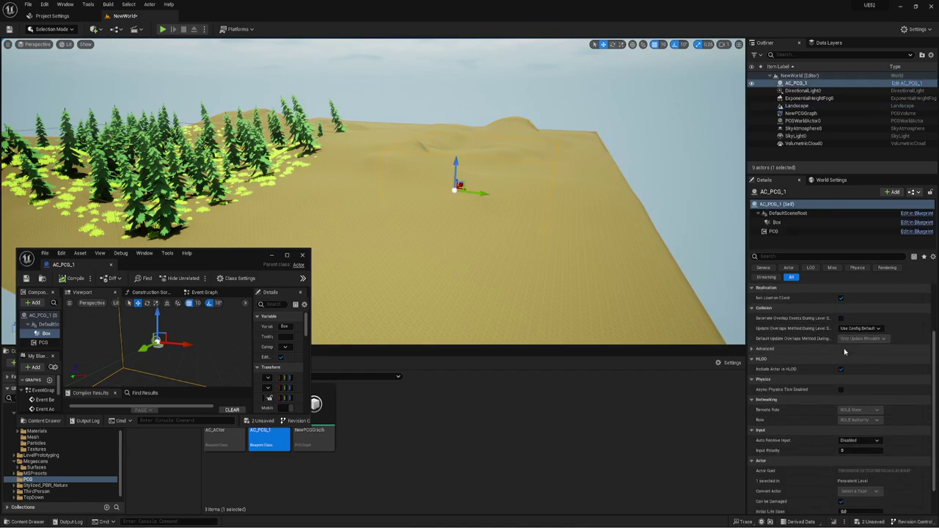
Step: Assign NewPCGGraph as the graph of AC_PCG_1's PCG component
click(774, 231)
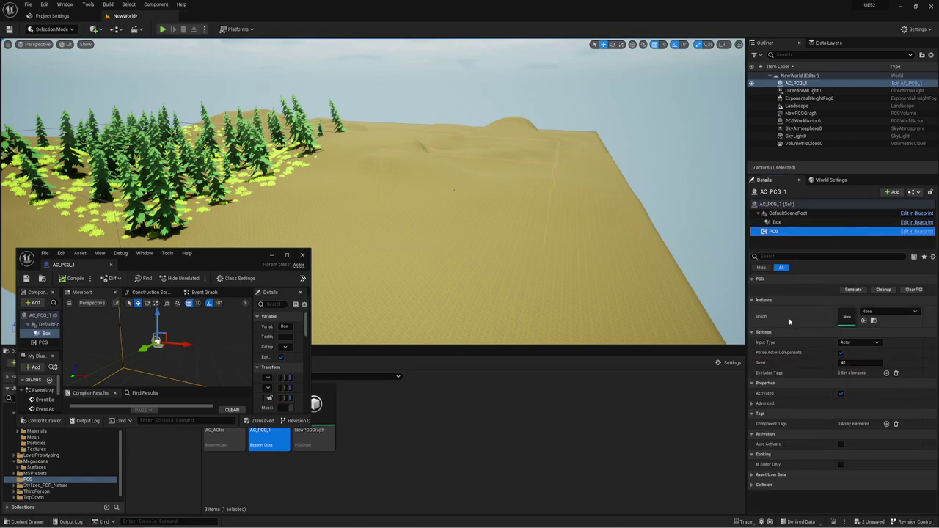
click(861, 290)
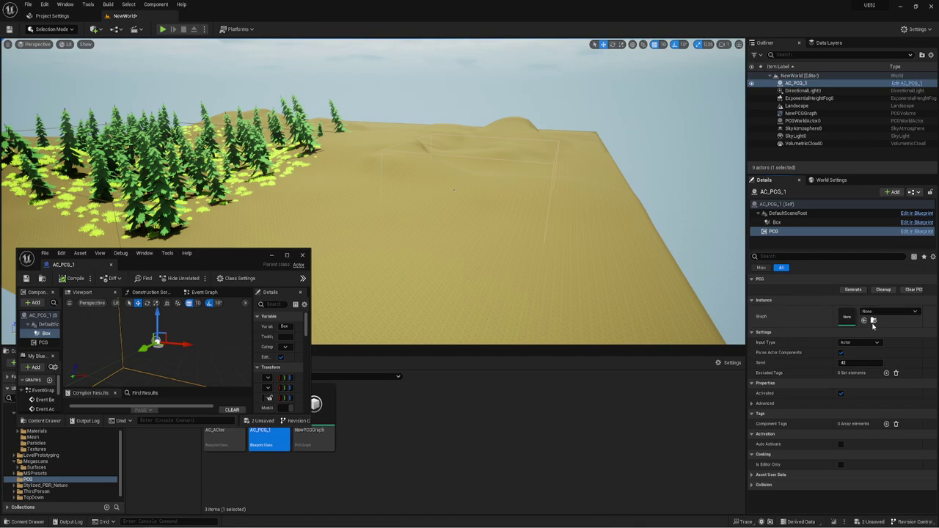
drag(237, 259, 215, 201)
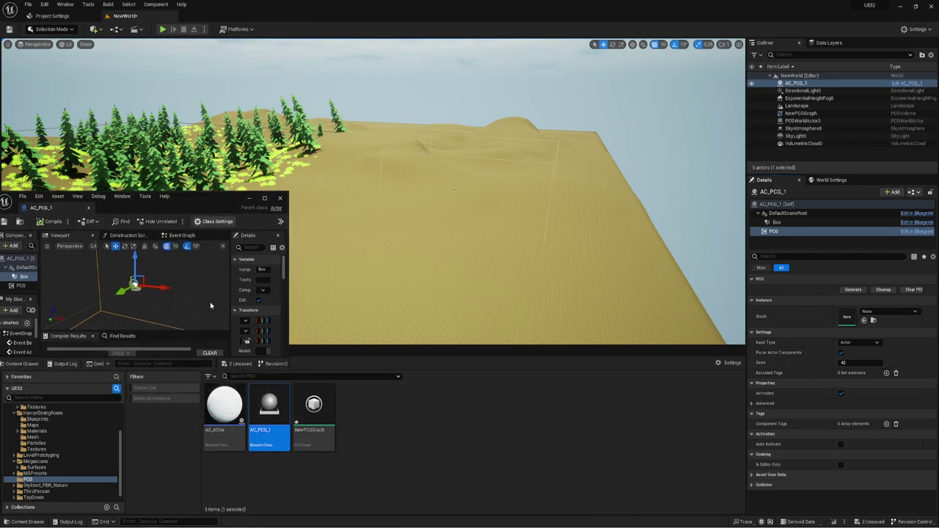
drag(314, 410, 842, 320)
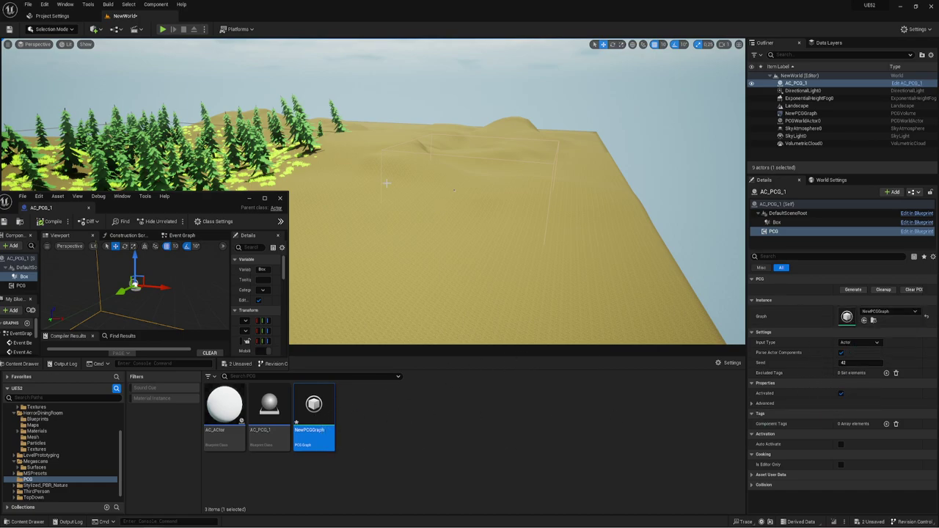
Step: Shift the Box component to about 450 along Y and generate AC_PCG_1's PCG content
click(516, 160)
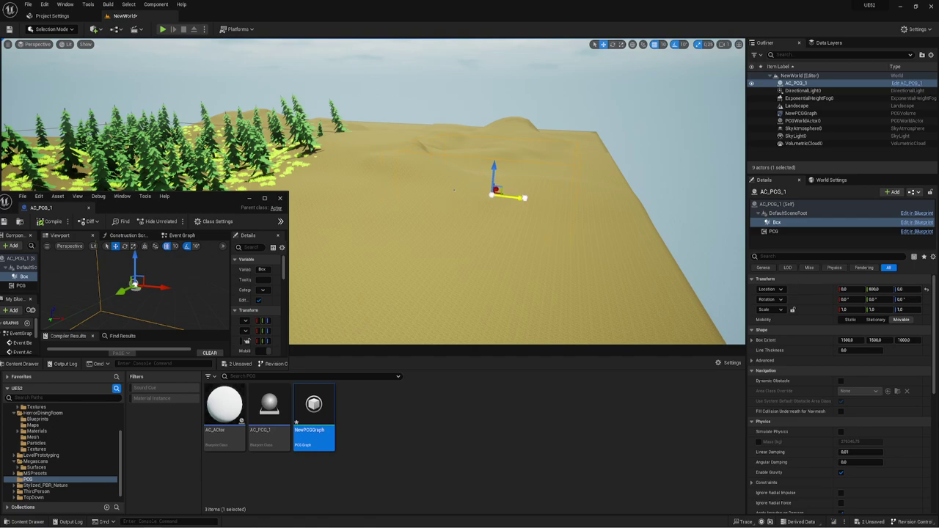
mouse_move(519, 198)
mouse_down()
mouse_move(483, 202)
mouse_move(506, 199)
mouse_up()
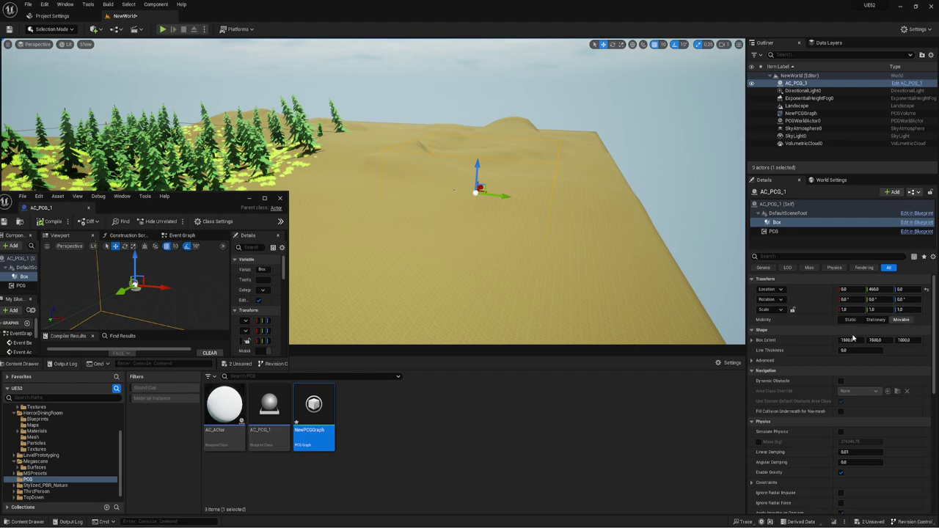
click(793, 232)
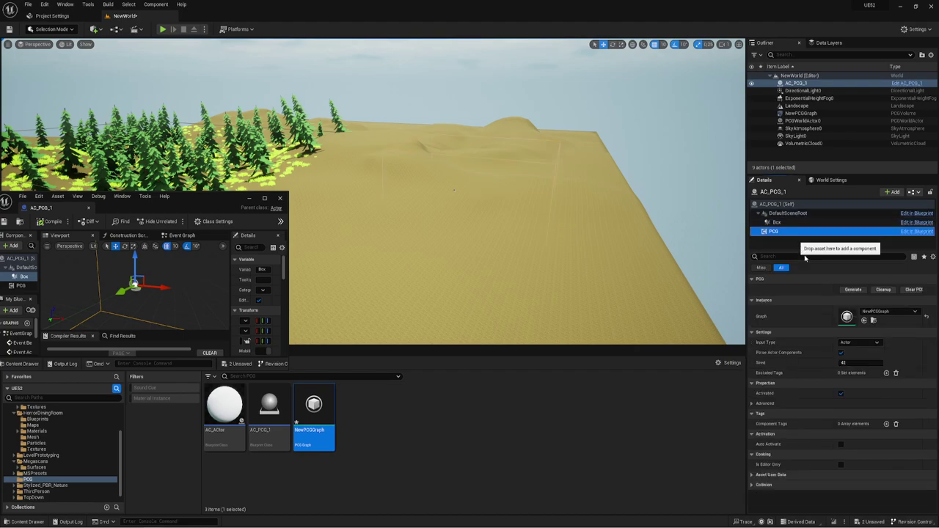
click(852, 289)
right_drag(514, 220, 433, 112)
key(w)
key(s)
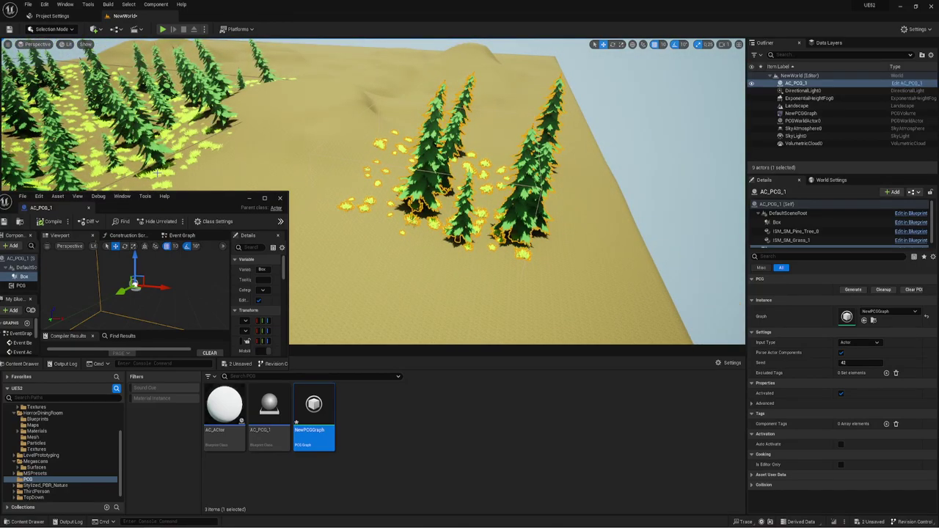
Step: Enlarge the AC_PCG_1 blueprint editor window and widen its component details area so the Box's values are readable
scroll(181, 309, down, 5)
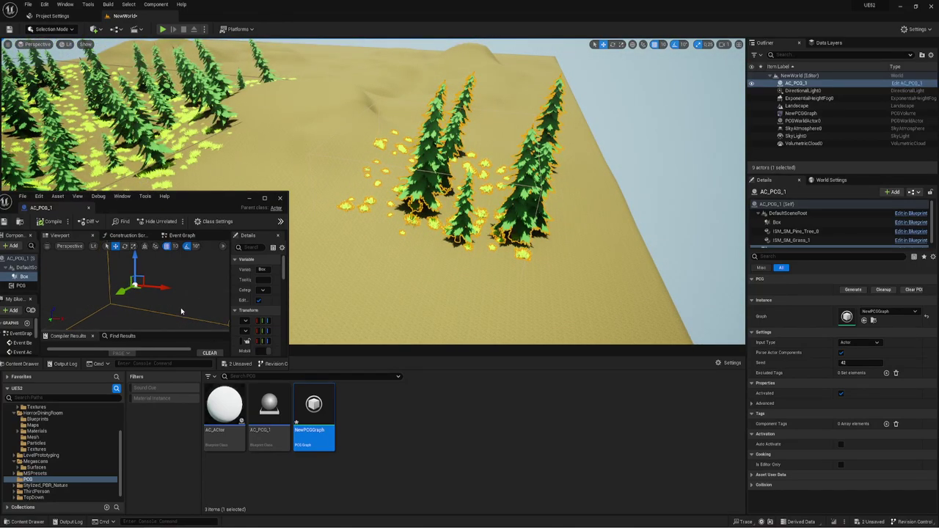
scroll(181, 310, down, 3)
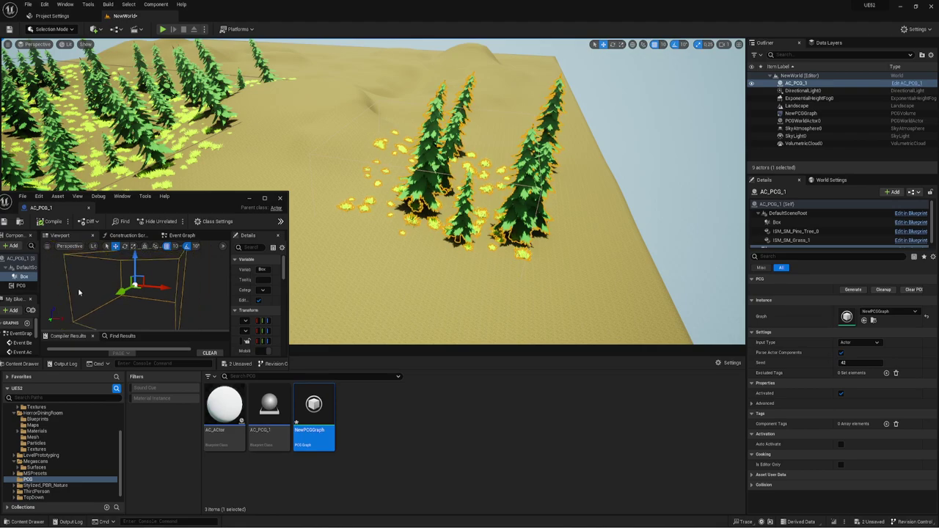
drag(224, 213, 233, 230)
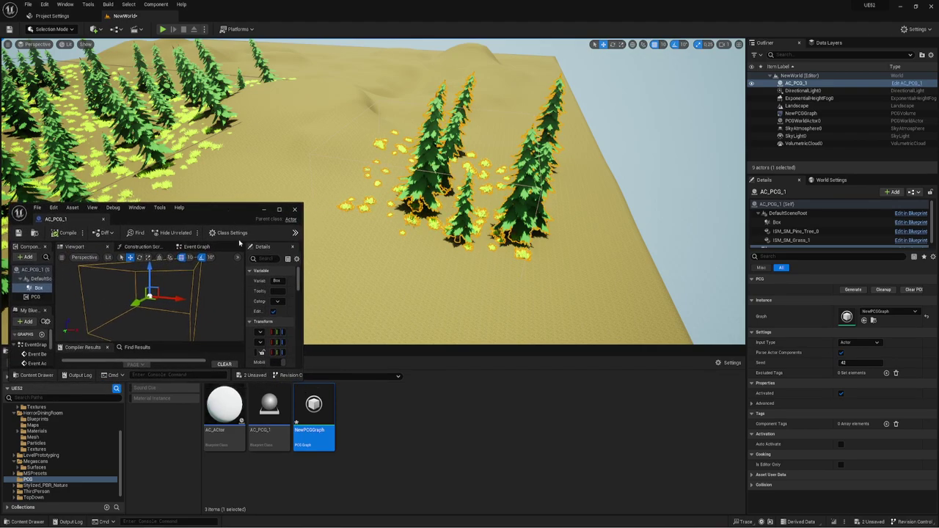
drag(301, 367, 462, 519)
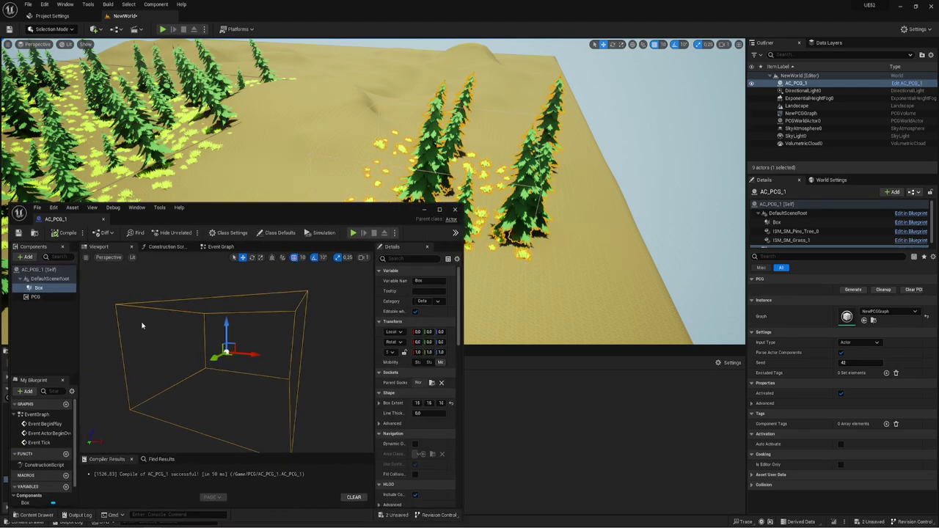
drag(234, 206, 232, 140)
key(s)
mouse_move(618, 199)
right_down()
mouse_move(631, 199)
mouse_move(618, 200)
right_up()
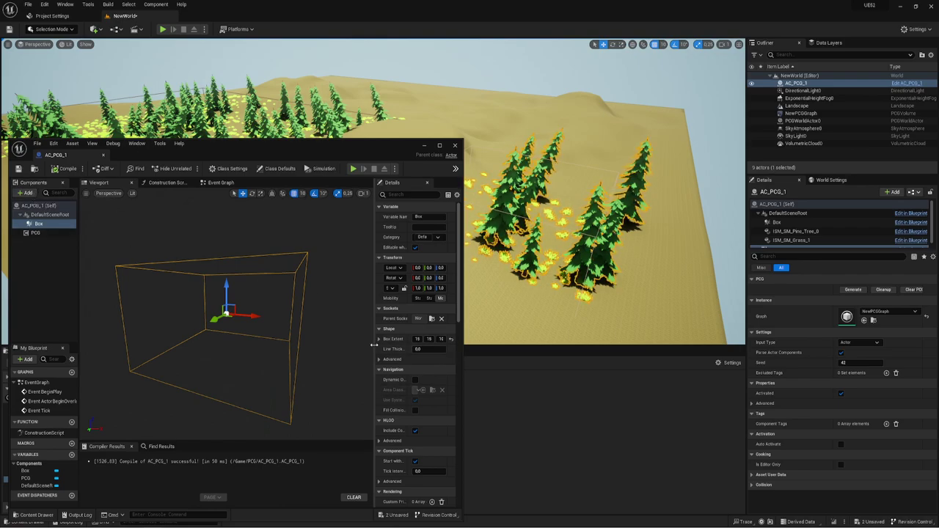
drag(375, 349, 328, 349)
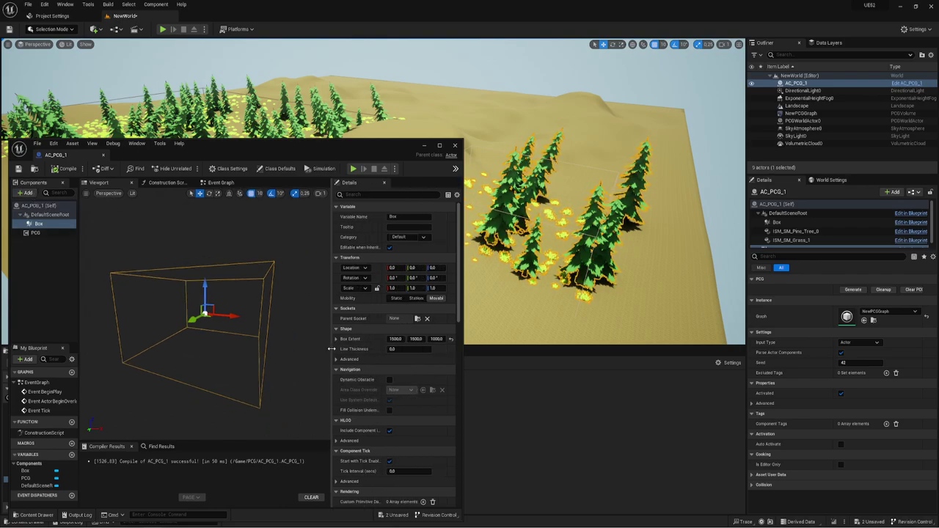
Step: Try a Sphere mesh component nested under the Box component and remove it again
click(25, 192)
scroll(42, 302, down, 3)
scroll(42, 297, down, 4)
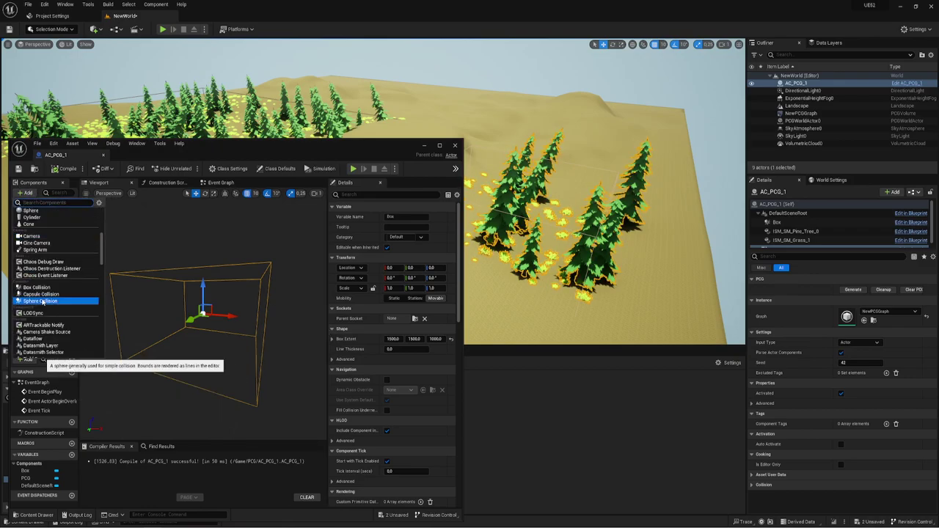
scroll(49, 256, up, 2)
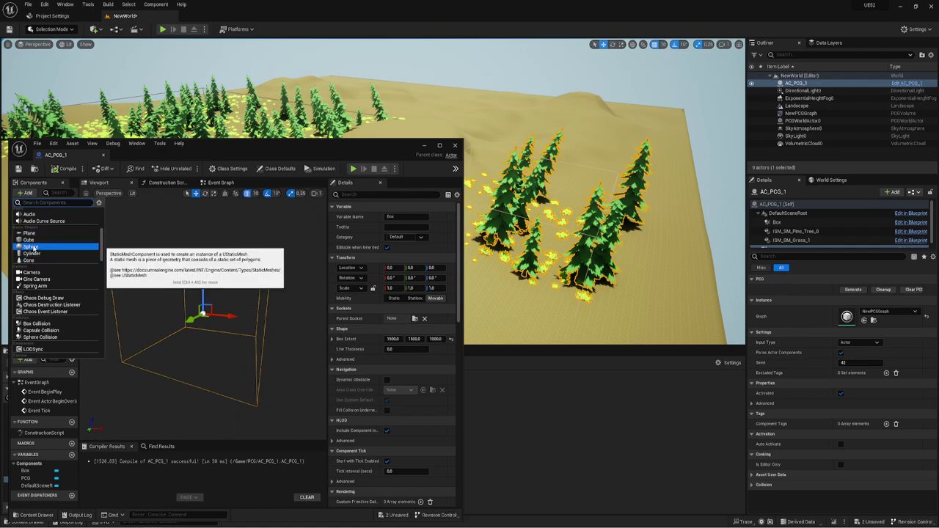
click(31, 247)
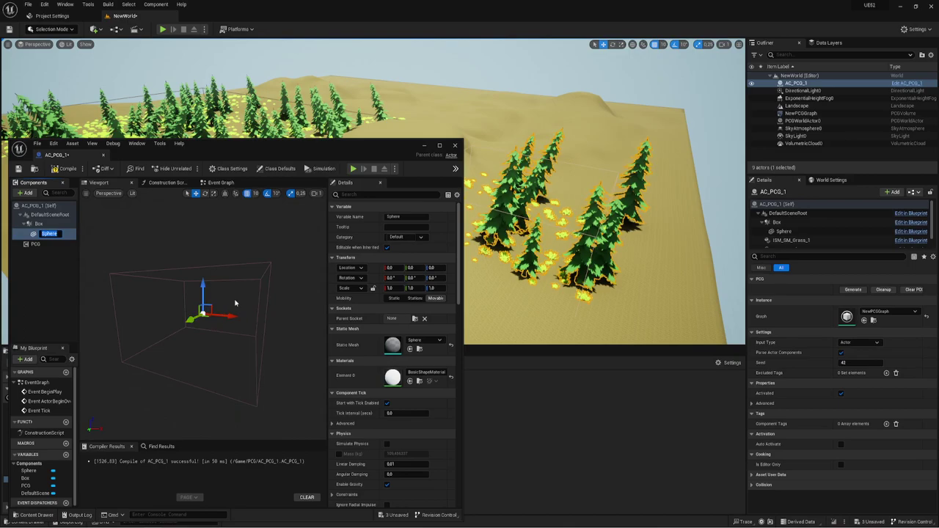
click(38, 256)
click(44, 232)
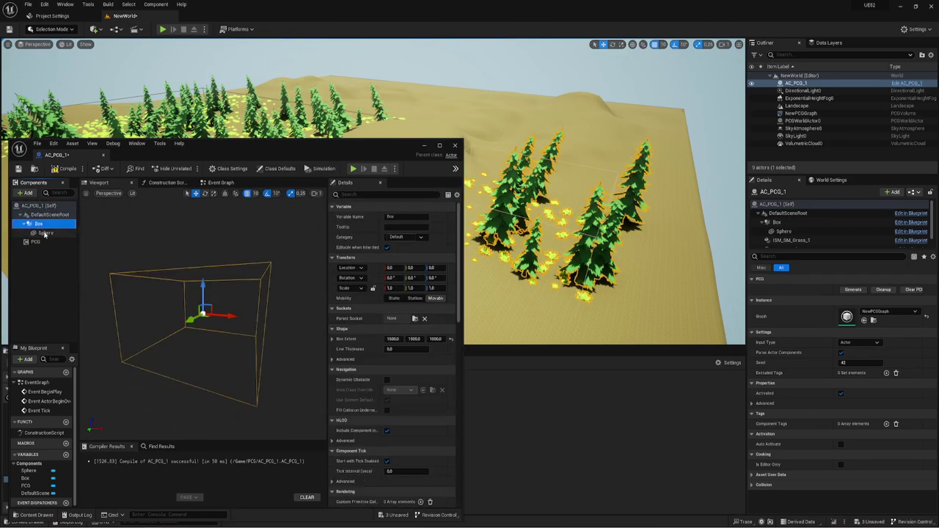
click(39, 224)
click(45, 234)
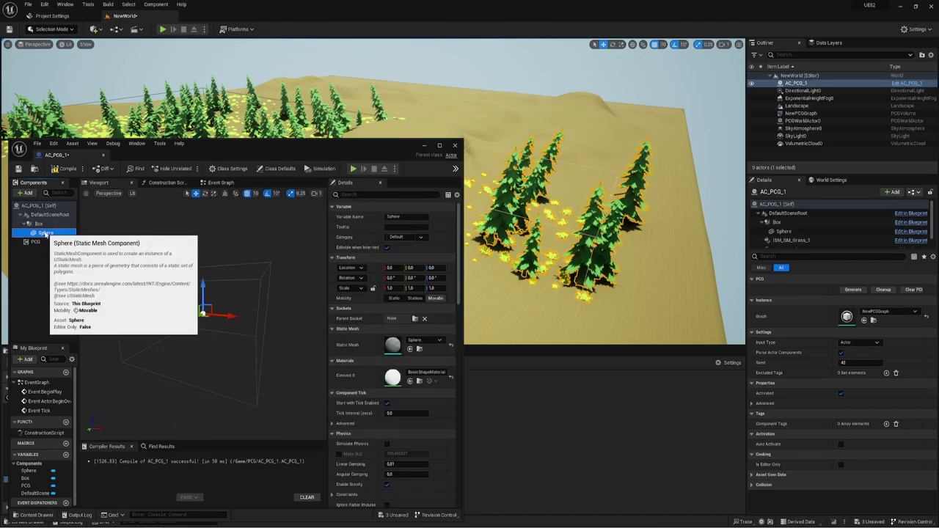
key(Delete)
Step: Replace the Box component with a Sphere mesh component placed directly under DefaultSceneRoot
click(40, 223)
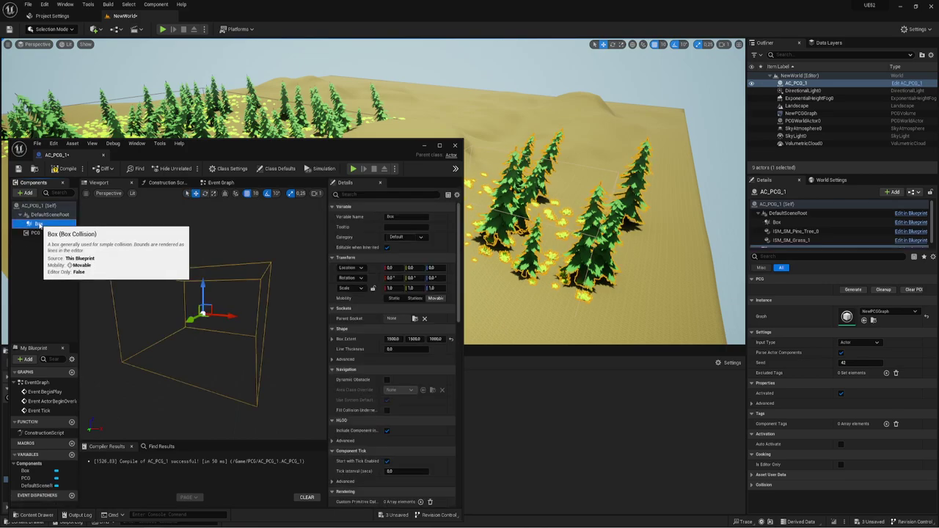
key(Delete)
click(42, 214)
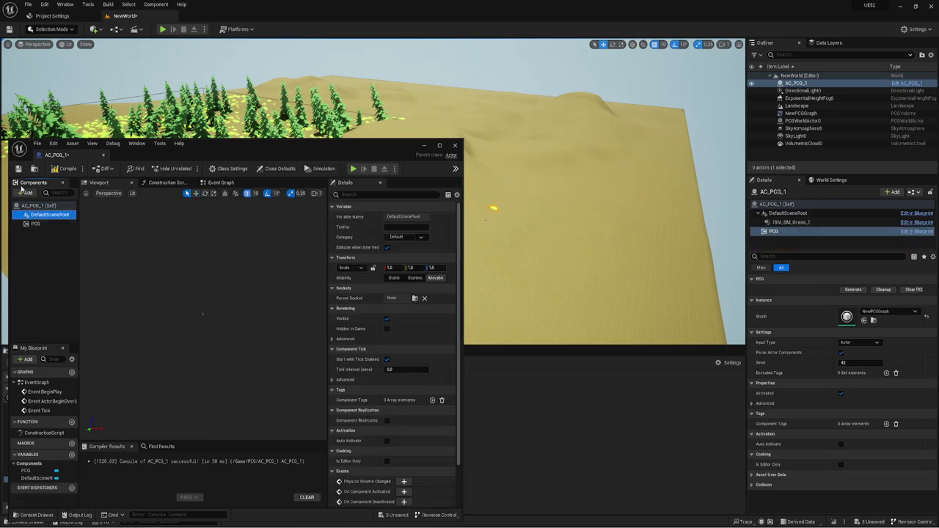
click(25, 192)
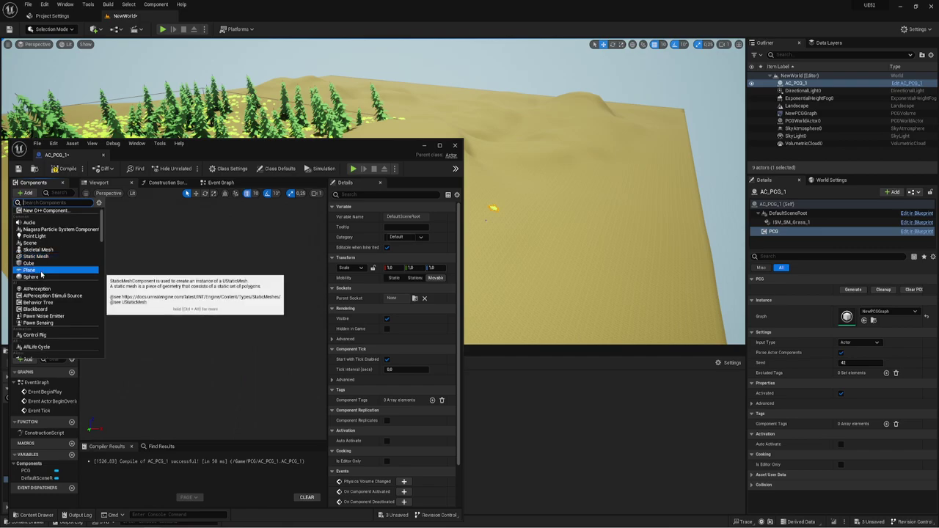
click(33, 276)
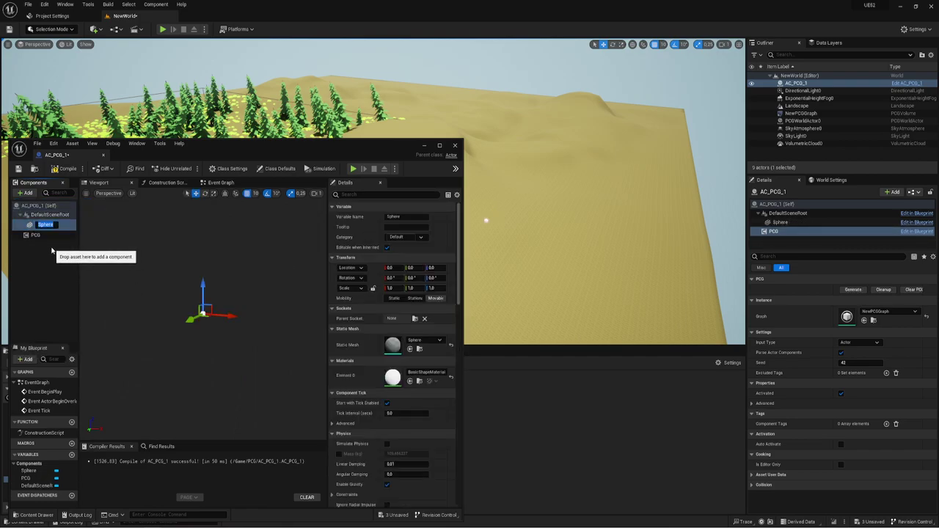
key(Return)
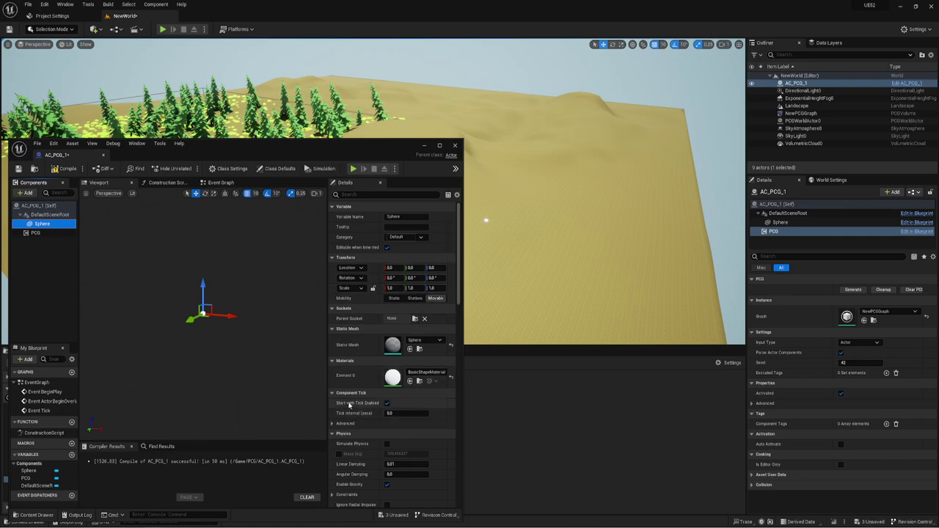
Step: Lock the Sphere's scale proportions and set its scale uniformly to 20, keeping its mobility Movable
click(373, 289)
click(390, 288)
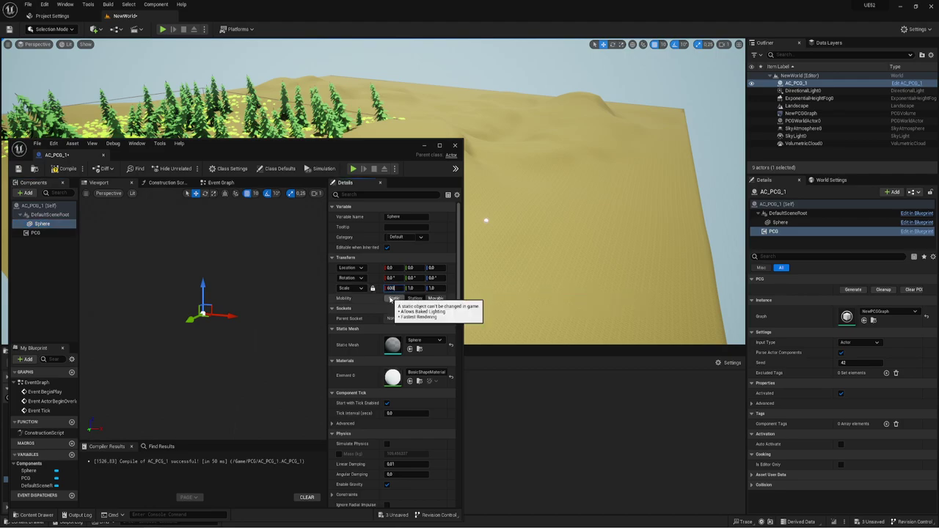
text(600)
key(Return)
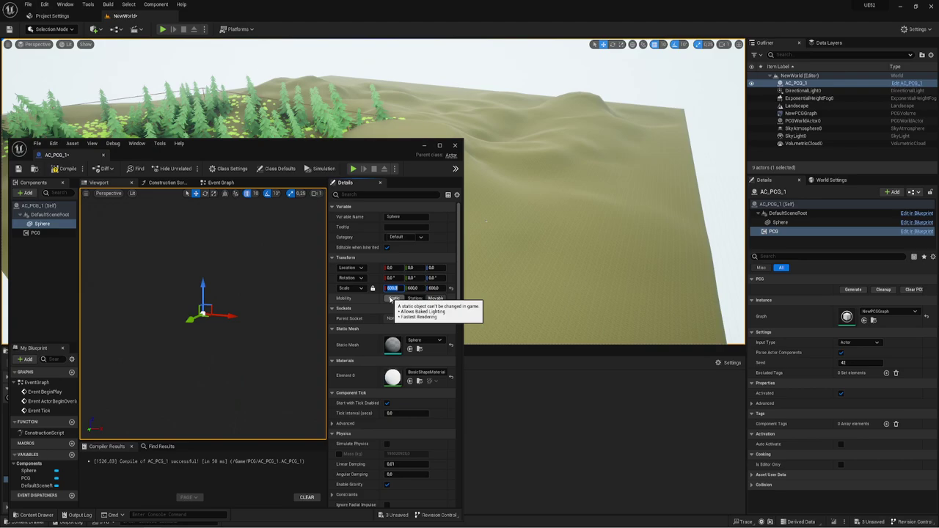
text(20)
key(Return)
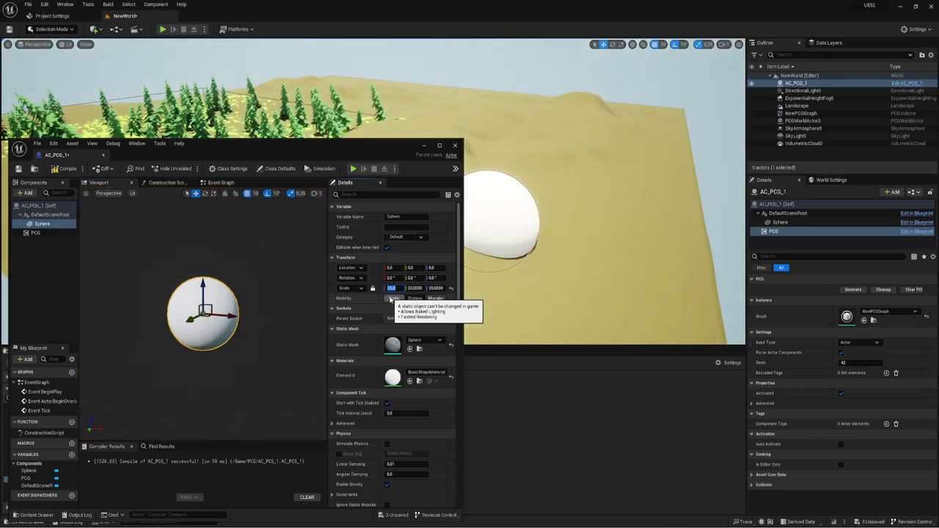
click(436, 297)
key(w)
right_drag(496, 269, 616, 230)
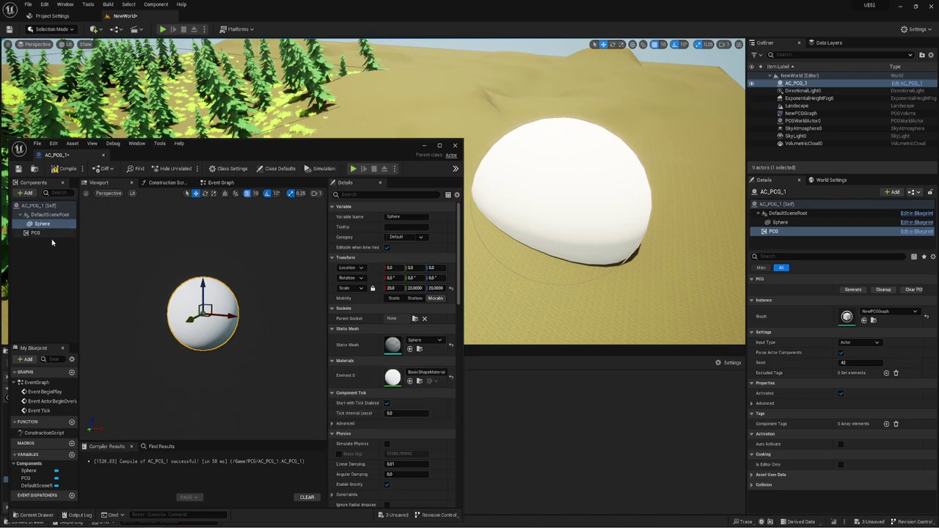
Step: Compile the AC_PCG_1 blueprint and reselect the AC_PCG_1 actor in the level
click(44, 233)
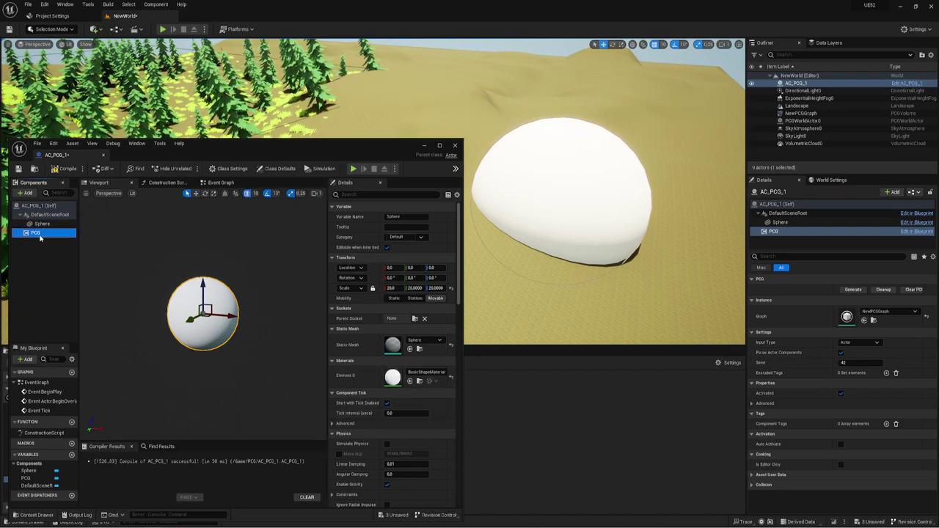
click(65, 170)
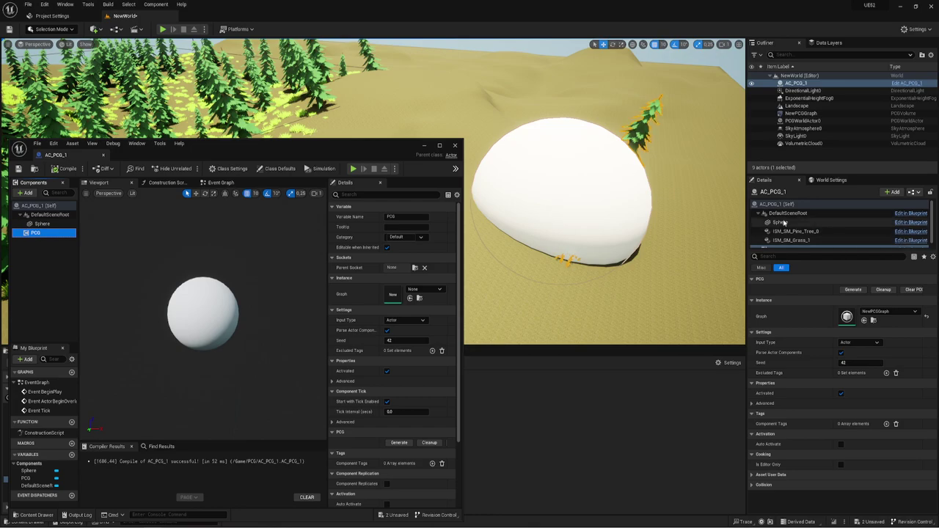
click(798, 98)
click(796, 83)
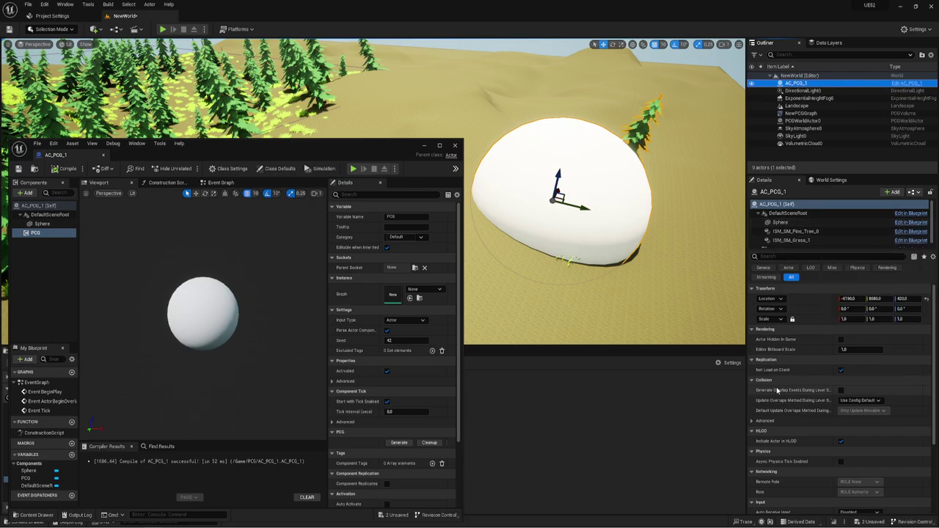
Step: Enable Hidden in Game and turn off Visible in the Sphere component's rendering settings
scroll(356, 359, down, 3)
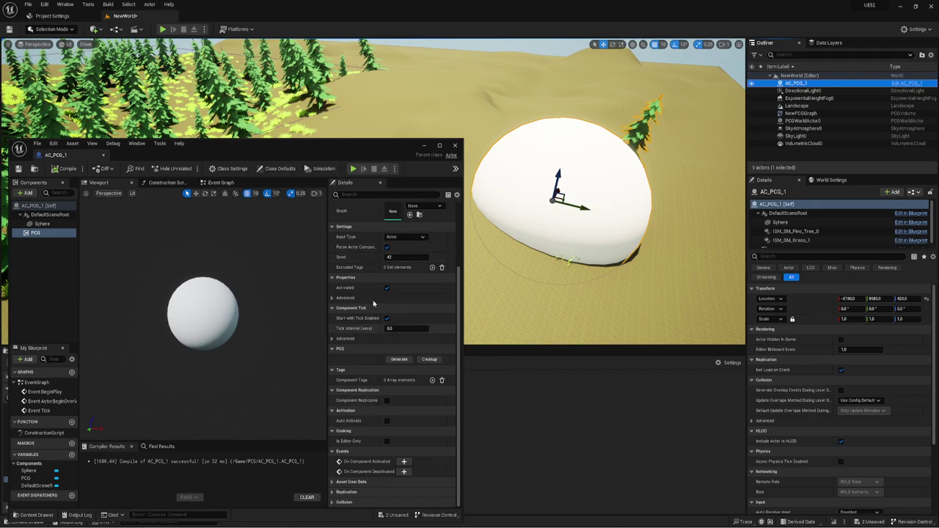
scroll(377, 294, up, 2)
click(377, 196)
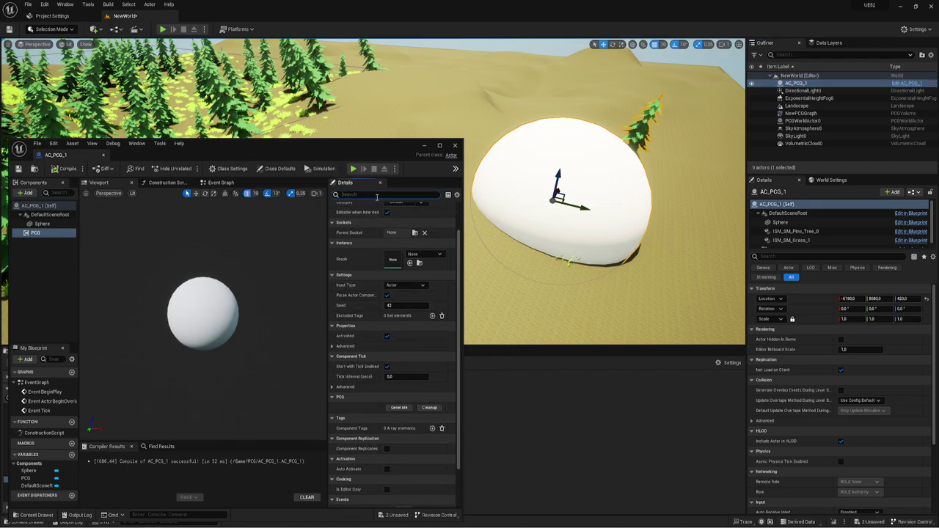
scroll(353, 213, up, 2)
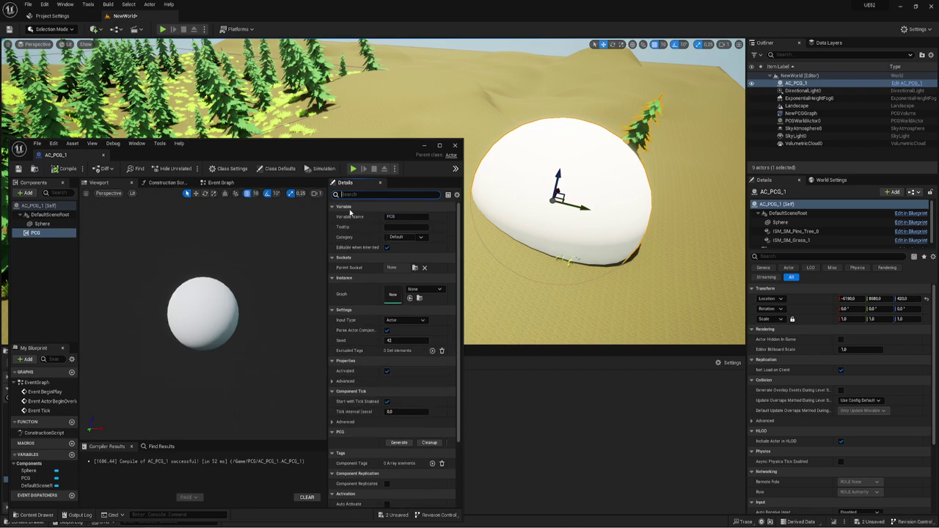
click(39, 224)
scroll(363, 345, down, 1)
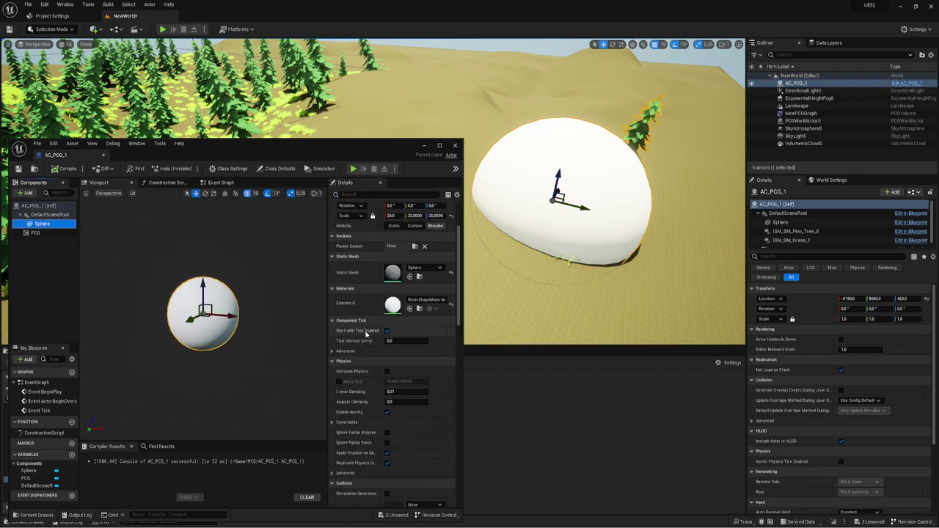
scroll(366, 334, down, 4)
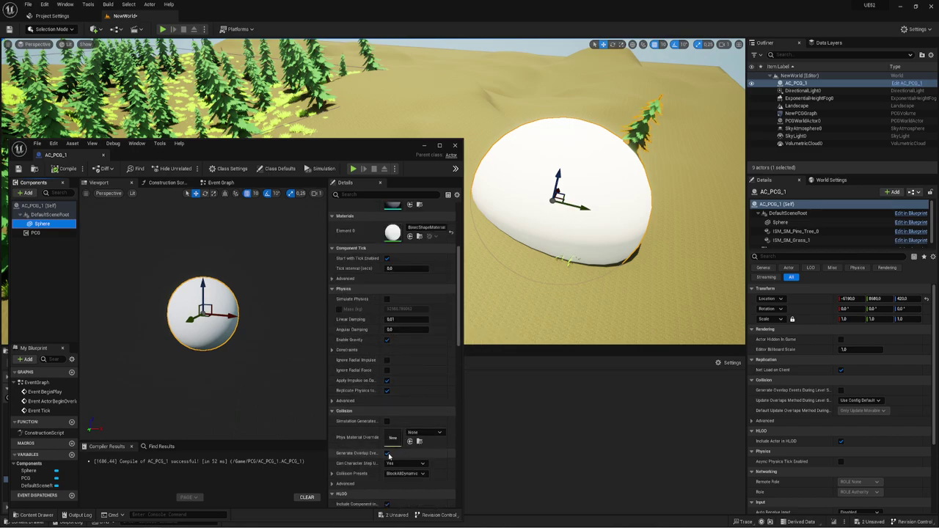
scroll(385, 448, down, 8)
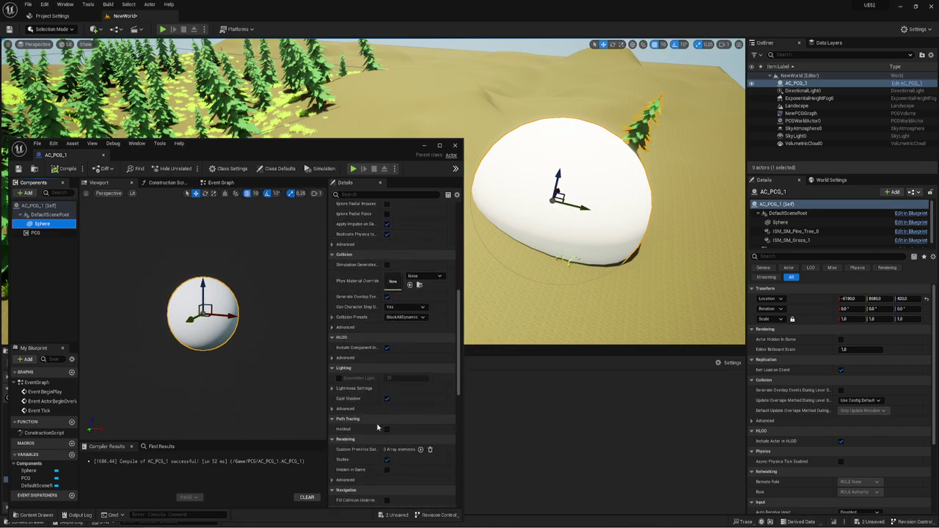
scroll(382, 422, down, 4)
click(387, 398)
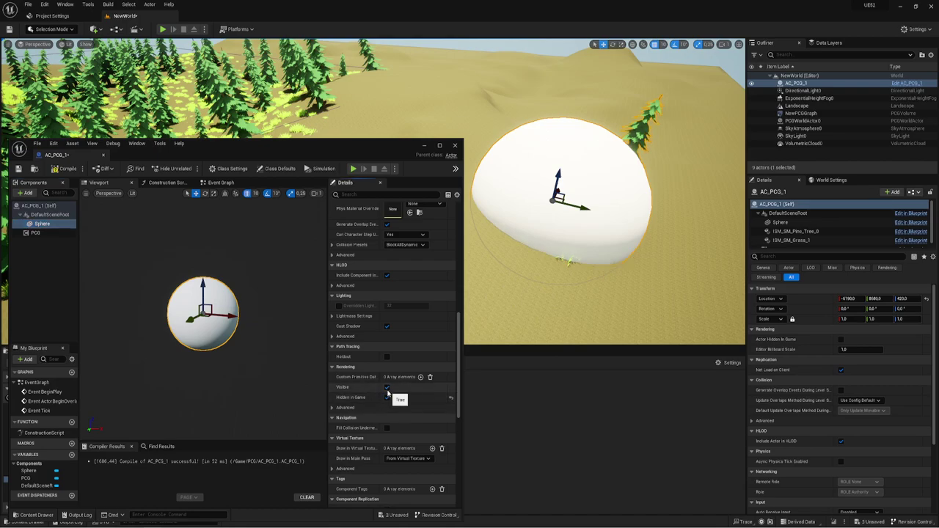
click(387, 389)
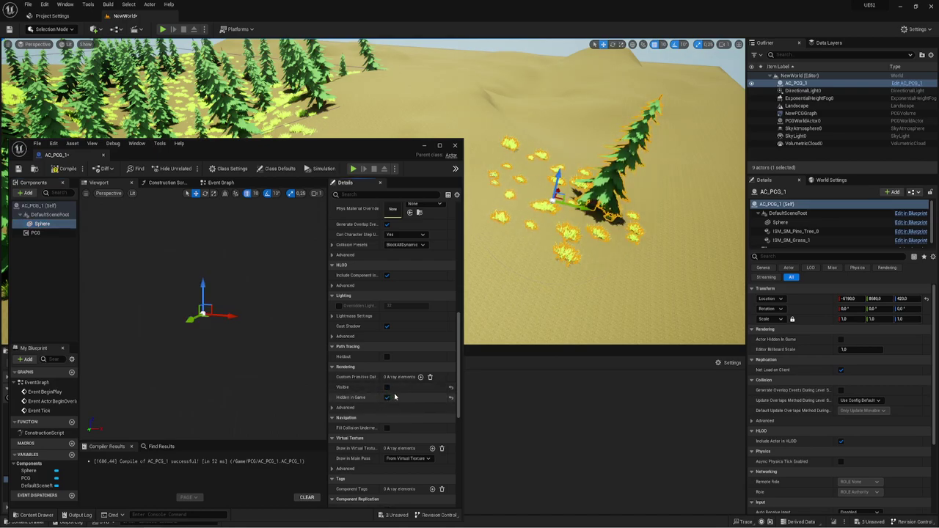
Step: Set the hidden Sphere component's scale uniformly to 50
right_drag(576, 314, 587, 279)
right_drag(565, 228, 555, 234)
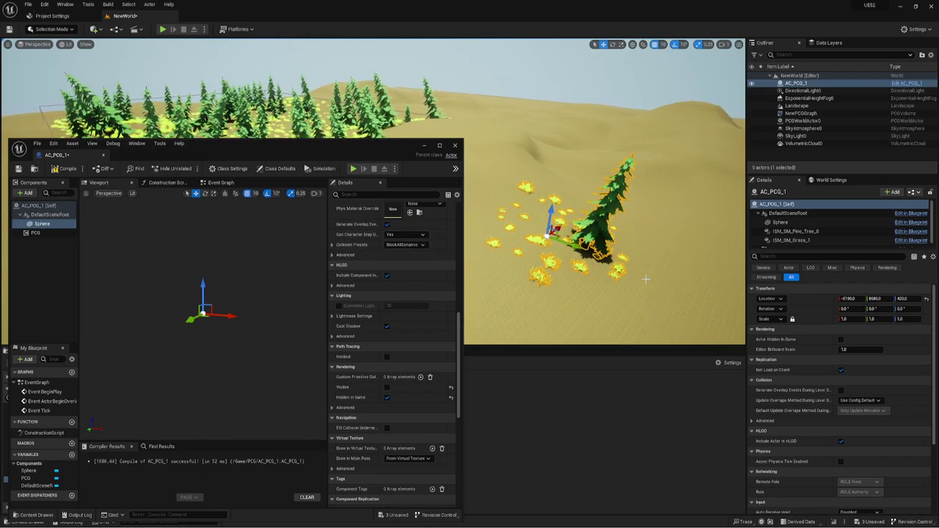
scroll(443, 325, up, 5)
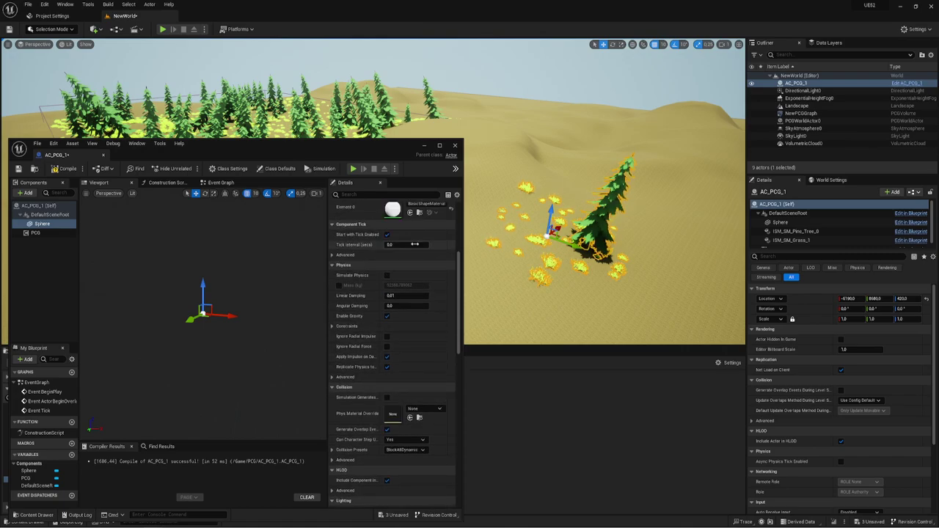
scroll(362, 286, up, 4)
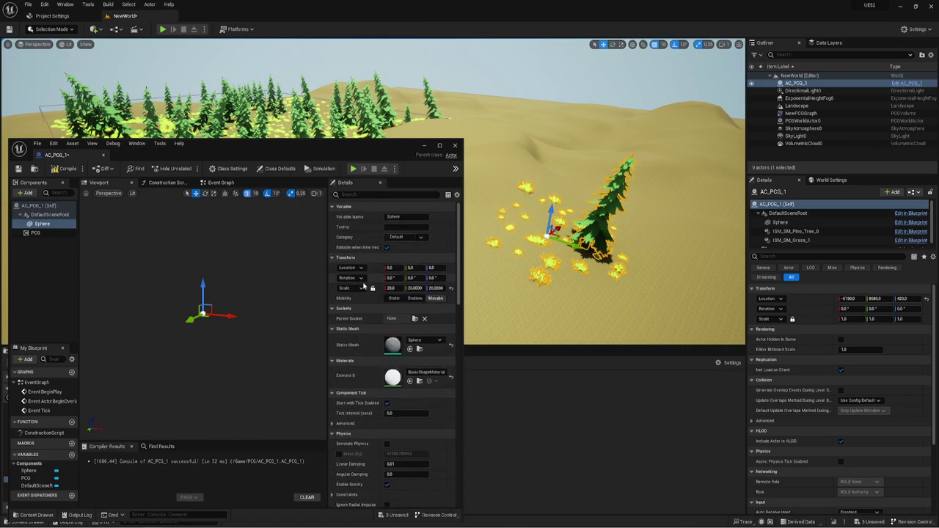
click(393, 288)
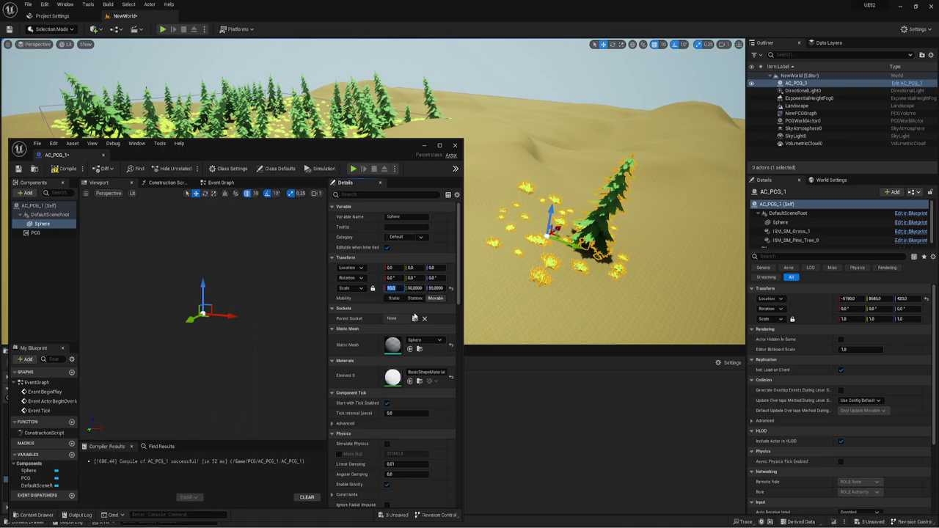
Step: Apply the Sphere's uniform scale of 50 and move the AC_PCG_1 actor along the landscape
key(Return)
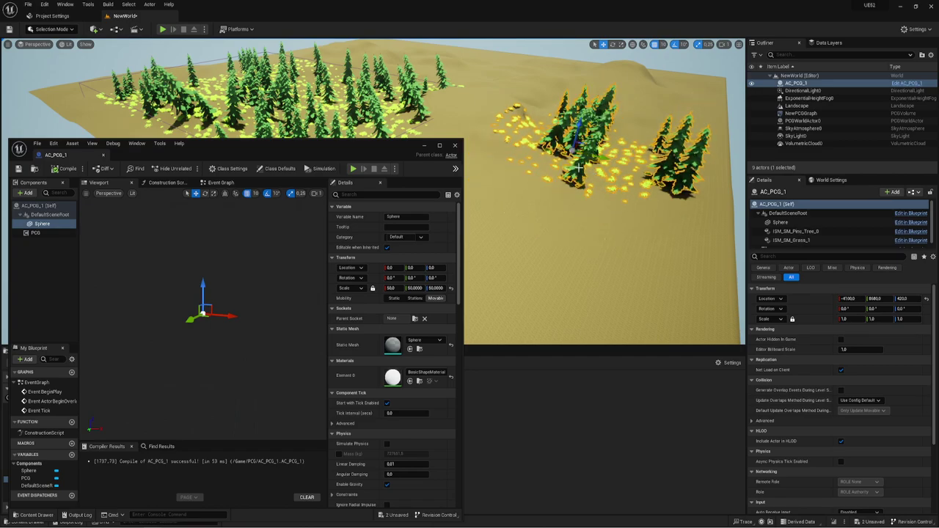
drag(589, 155, 607, 166)
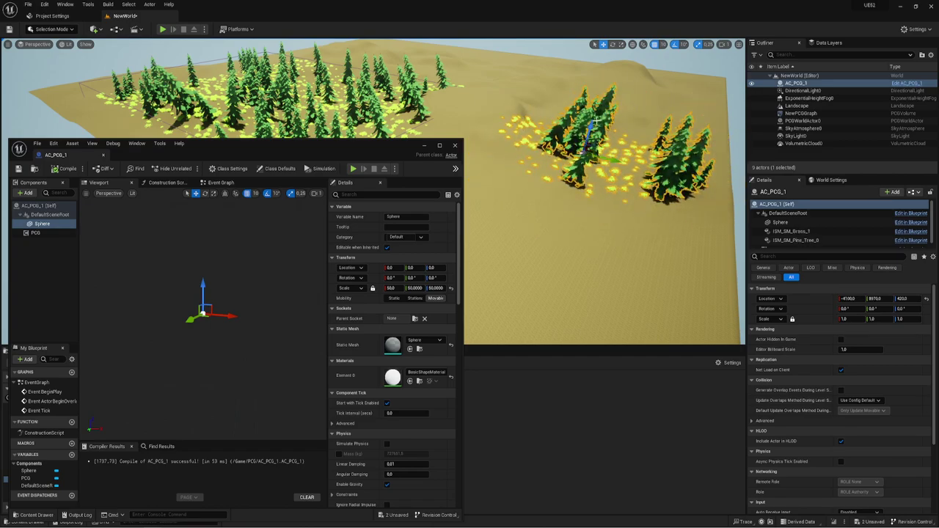
drag(343, 152, 351, 122)
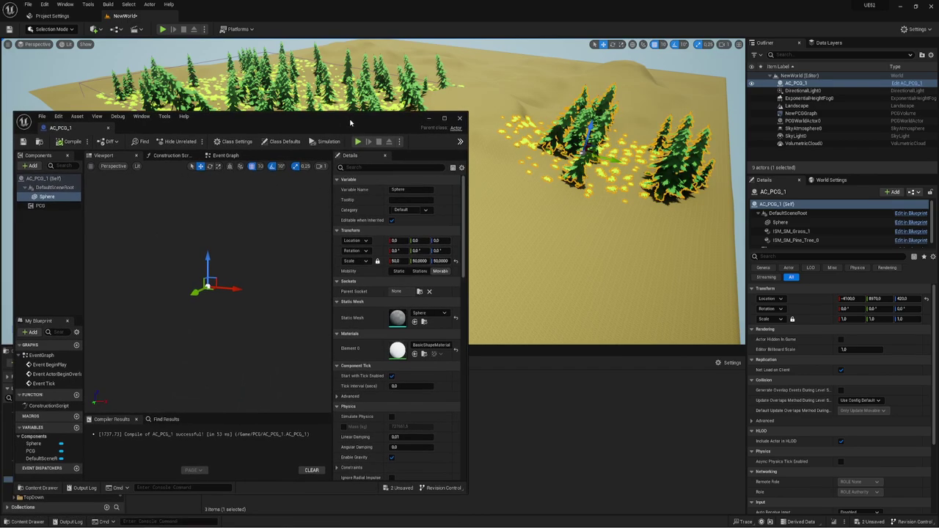
Step: Add a new variable to the AC_PCG_1 blueprint and dock its editor window beside the NewWorld level tab
click(49, 205)
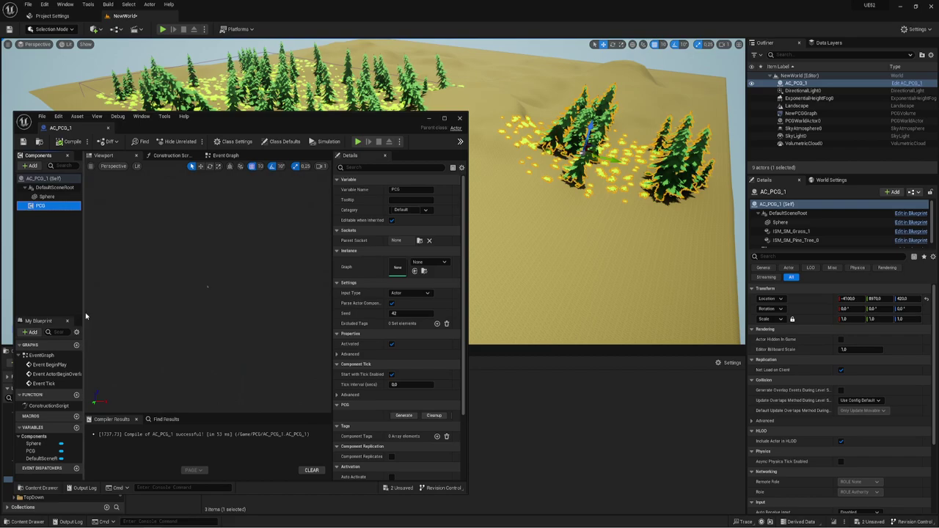
drag(84, 315, 138, 315)
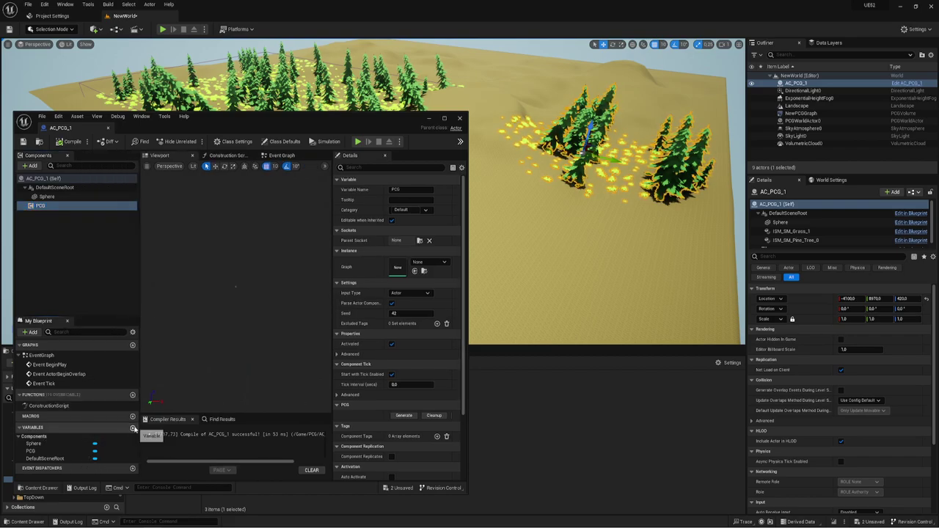
click(132, 427)
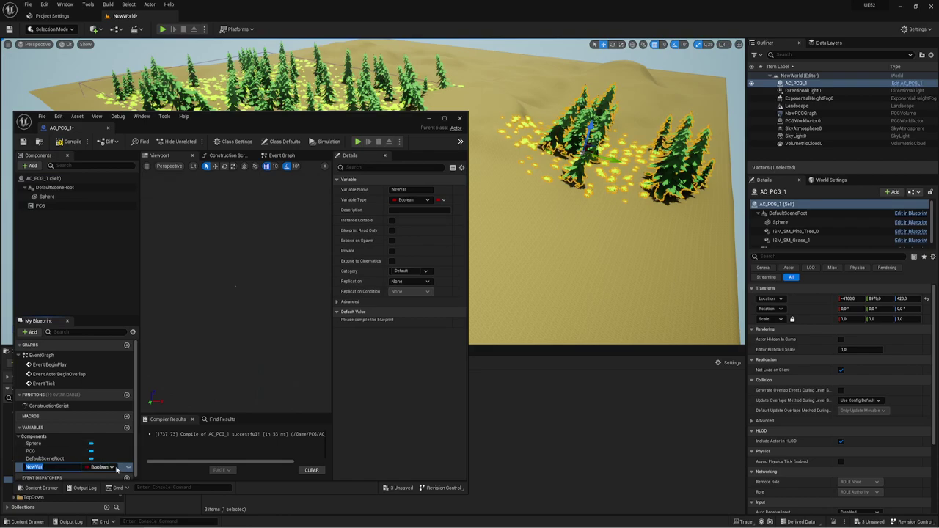
click(116, 469)
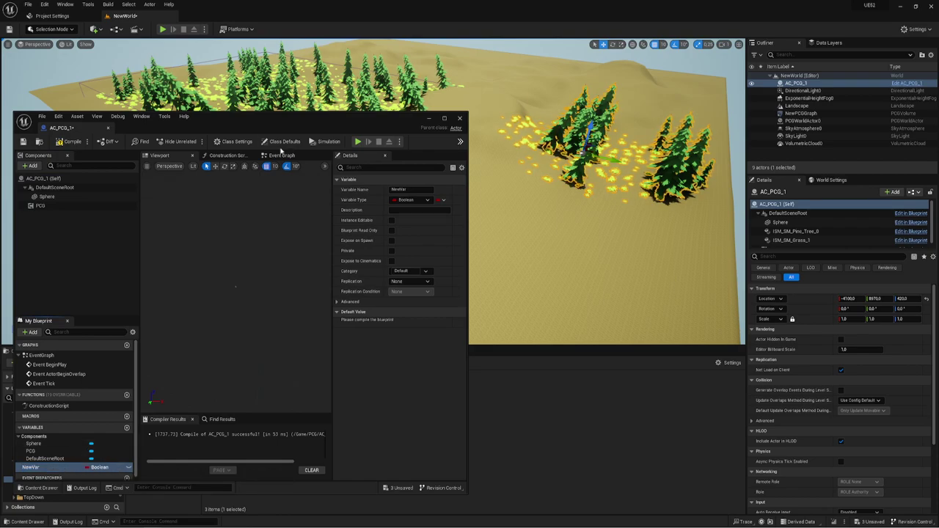
drag(71, 127, 224, 16)
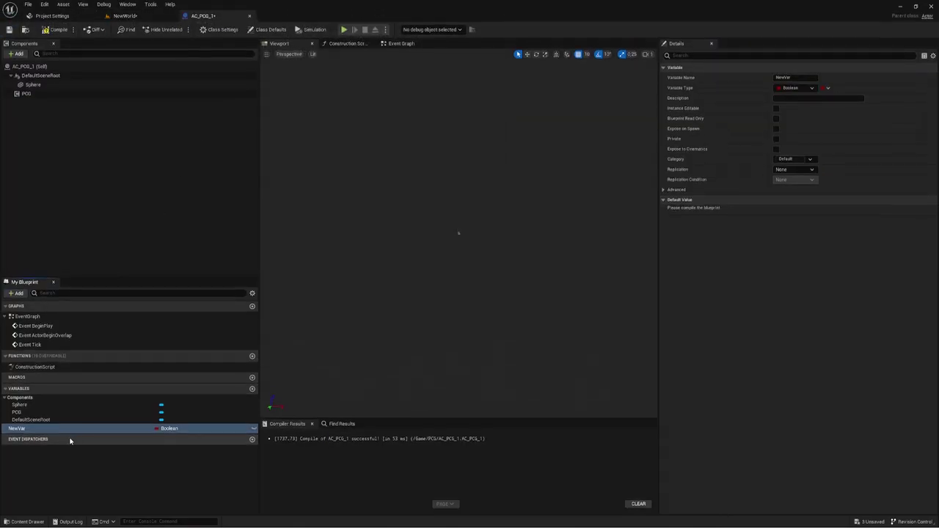
Step: Turn the new variable into an instance-editable Float named Scale
click(170, 429)
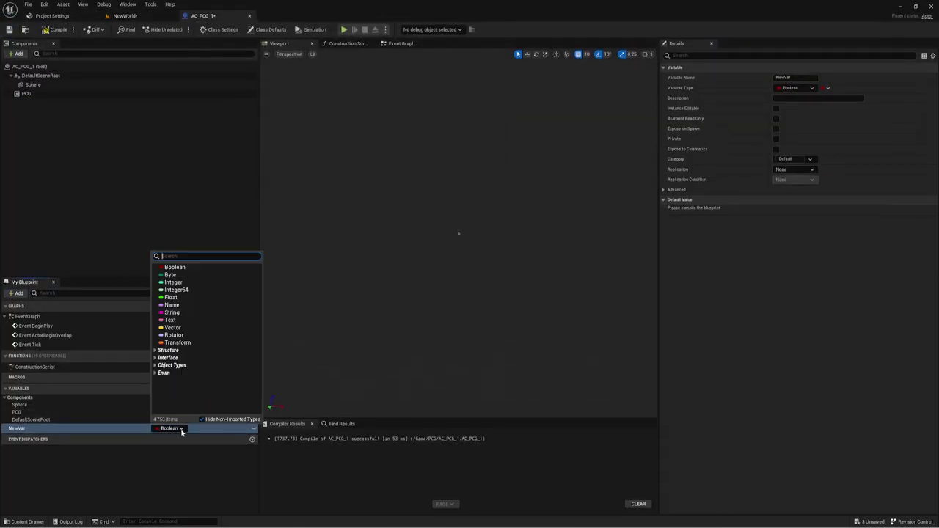
click(175, 297)
click(34, 429)
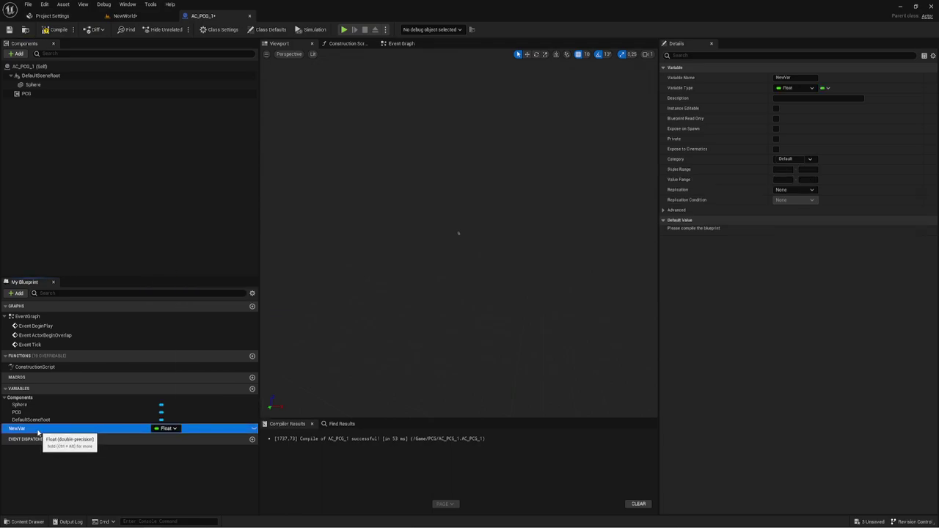
click(33, 430)
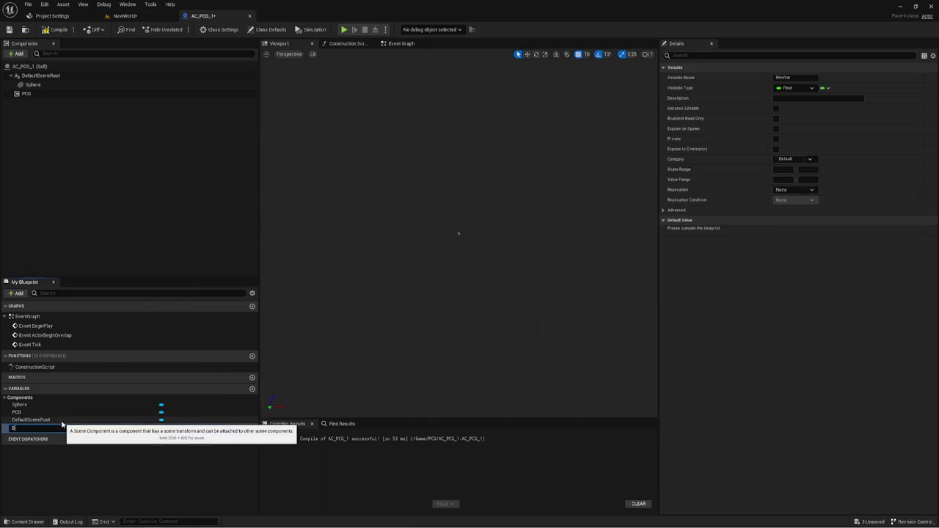
key(Return)
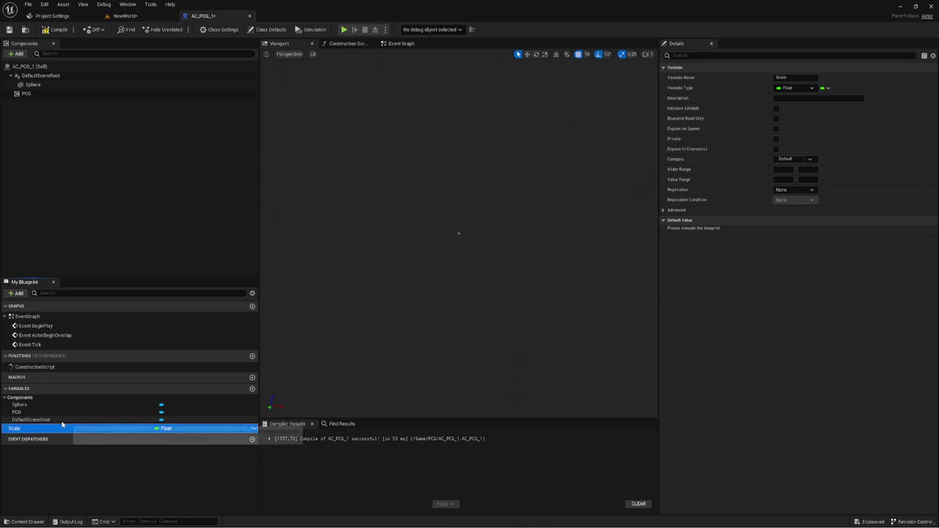
click(254, 429)
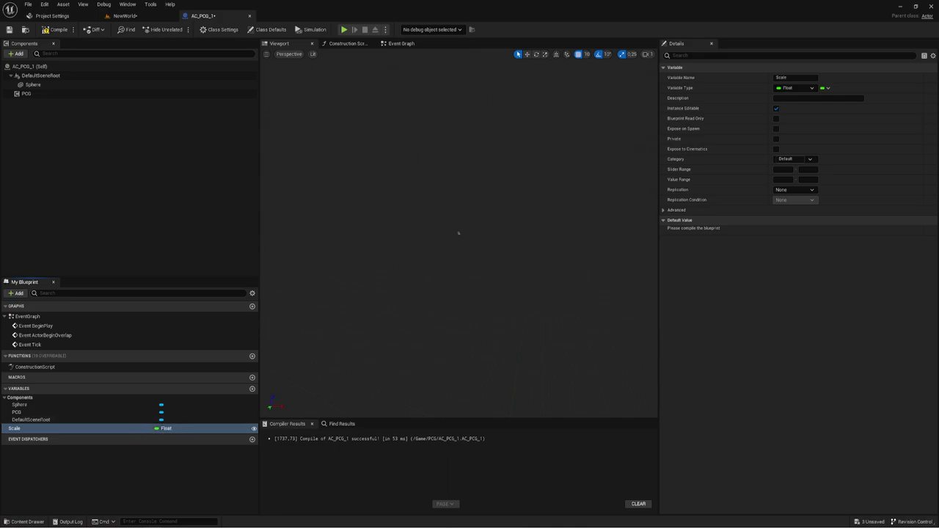
Step: Compile and save the AC_PCG_1 blueprint with the Scale variable's default value set to 1.0
click(9, 30)
click(51, 32)
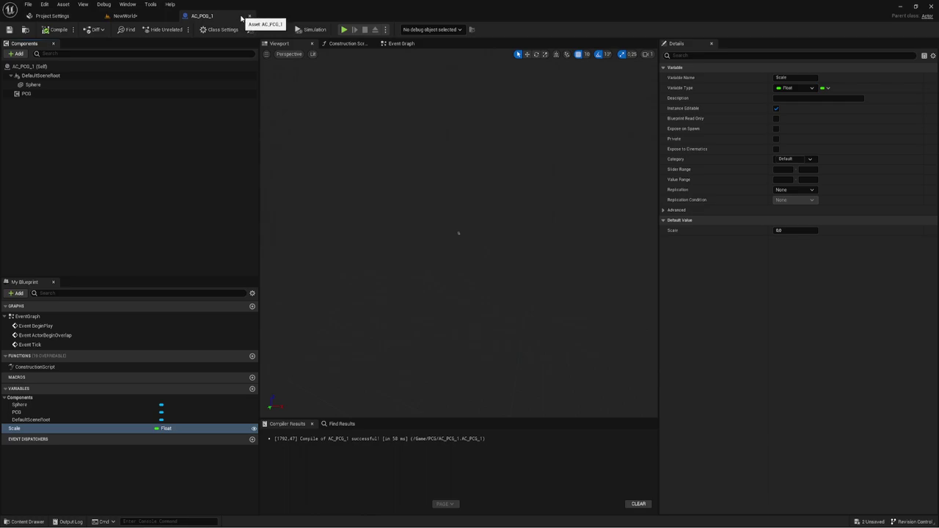
click(784, 231)
text(1)
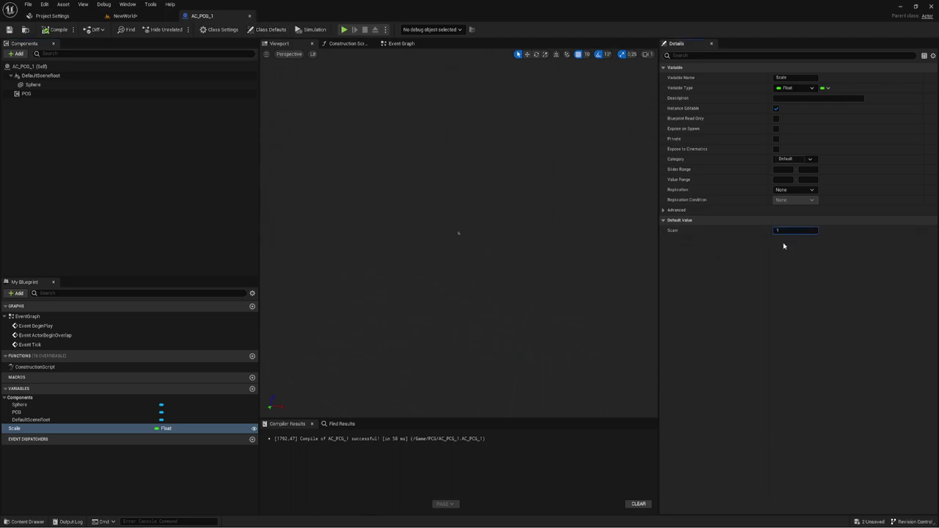
key(Return)
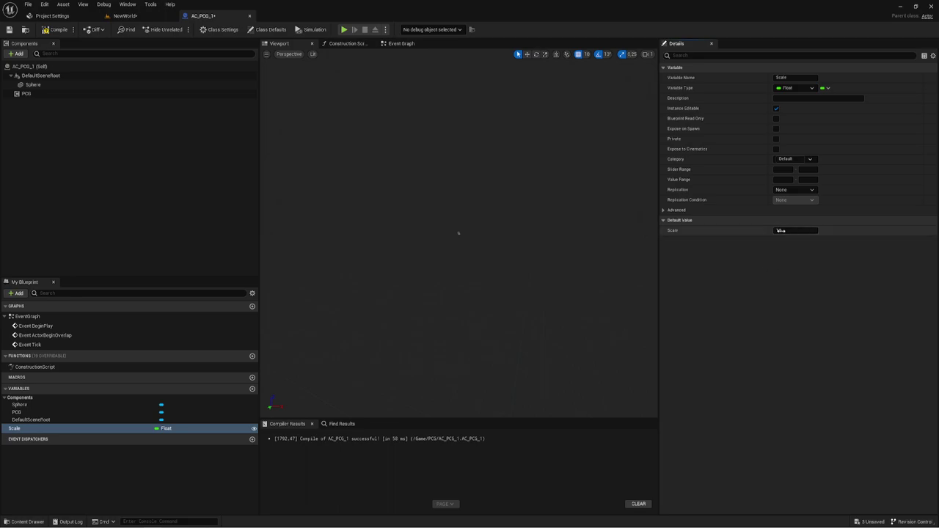
click(8, 29)
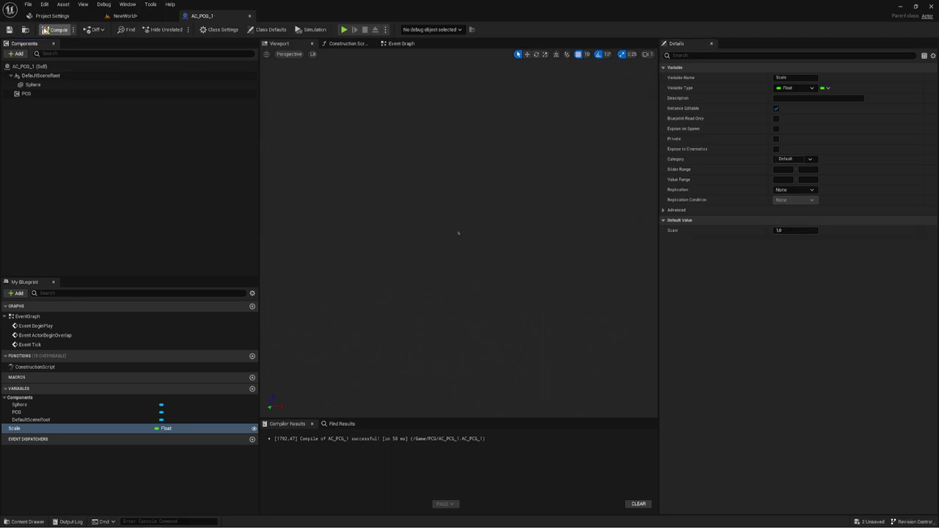
Step: Close the AC_PCG_1 blueprint and open NewPCGGraph from the PCG content folder
click(250, 16)
right_drag(579, 183, 668, 154)
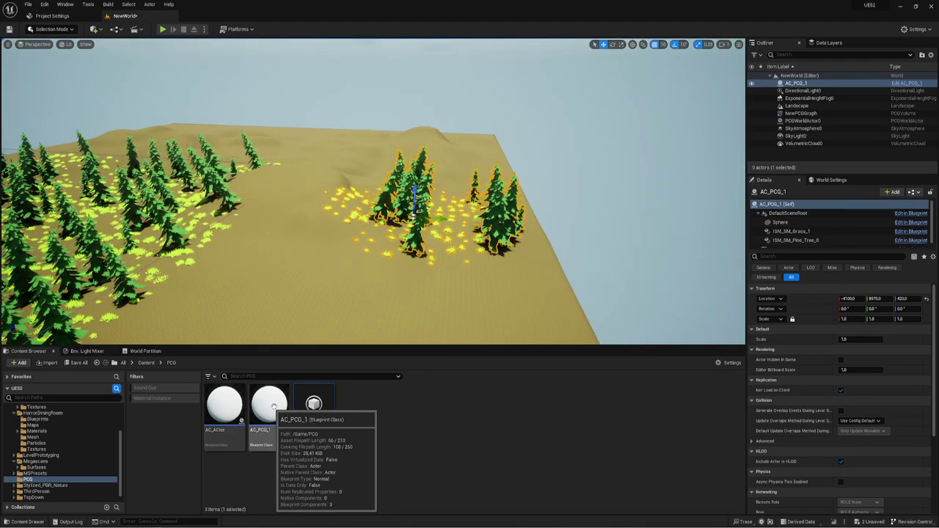
click(368, 436)
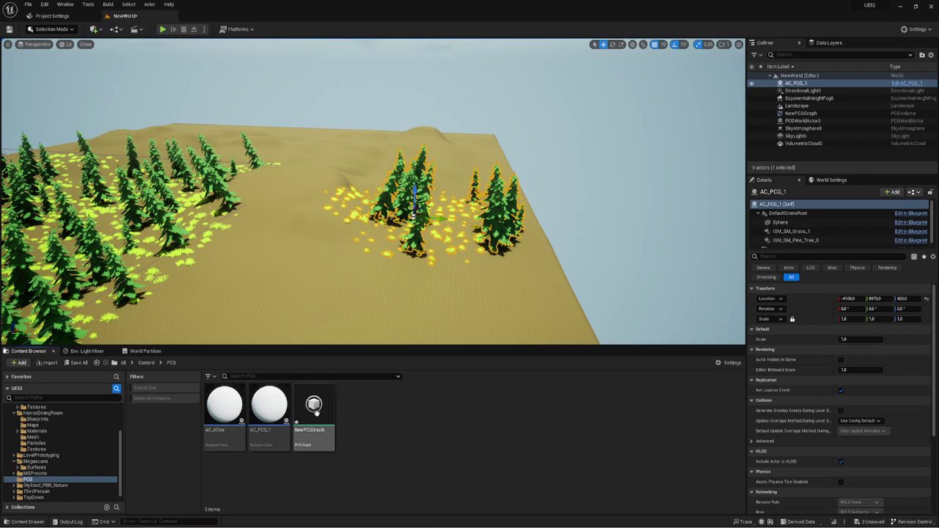
double_click(313, 411)
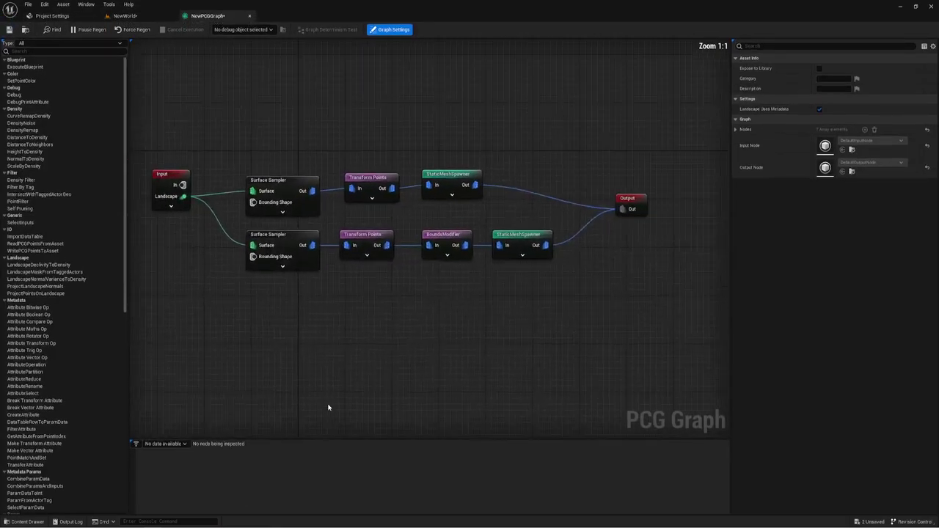
Step: Add a PropertyToParamData node in the empty graph area above the Input node
right_drag(422, 317, 437, 312)
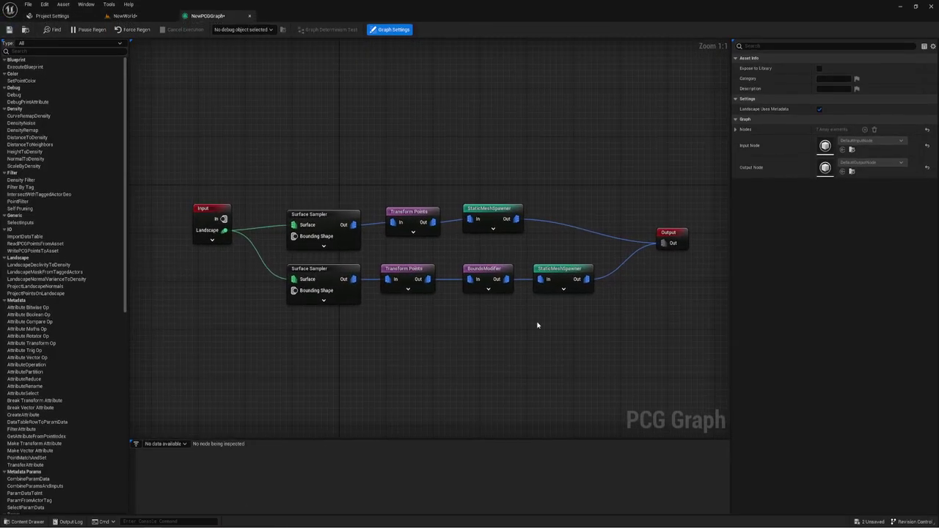
right_drag(291, 323, 384, 377)
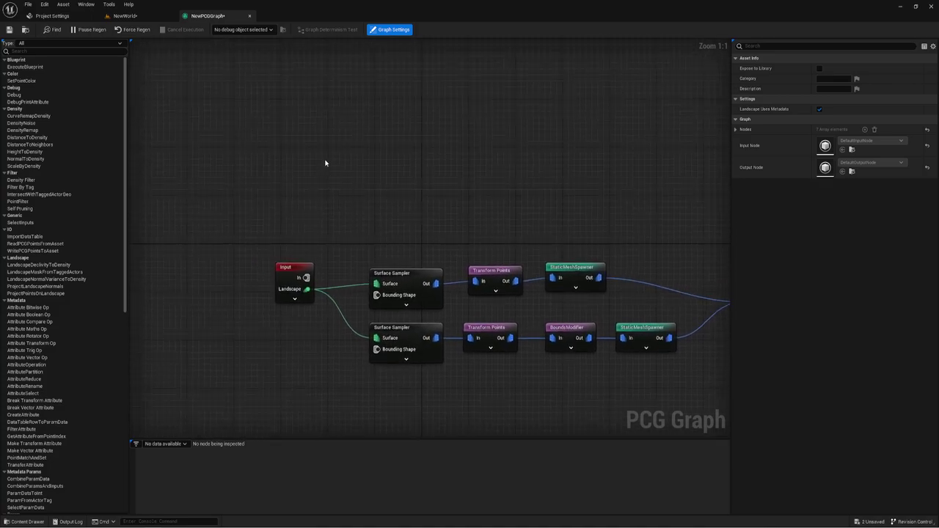
right_drag(397, 173, 419, 168)
right_click(298, 144)
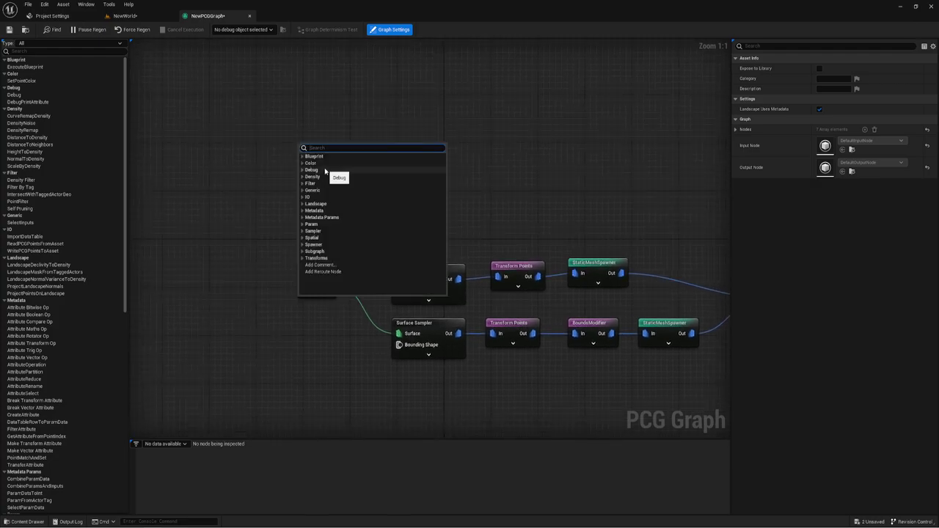
text(Pro)
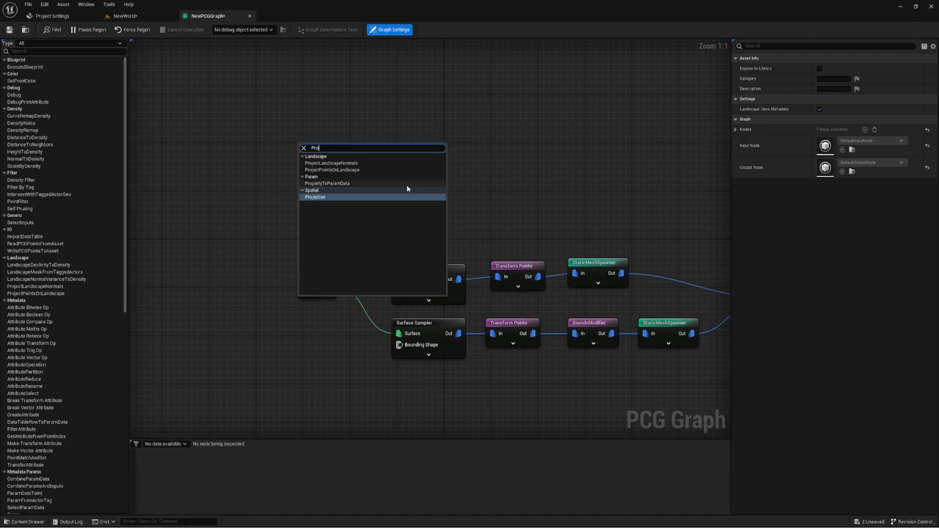
click(336, 184)
drag(260, 105, 370, 210)
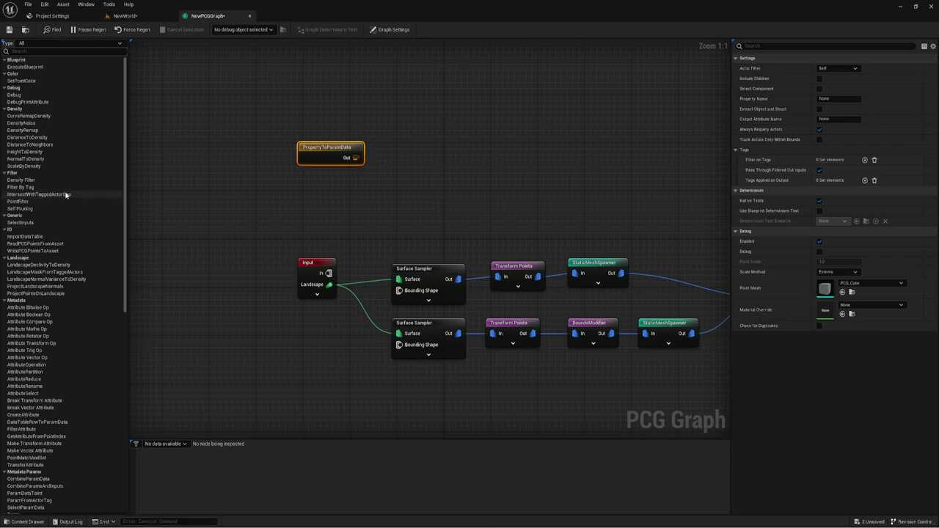
Step: Look through the graph's available node categories to locate PropertyToParamData, and examine the node in the graph
scroll(15, 184, down, 5)
scroll(16, 228, up, 1)
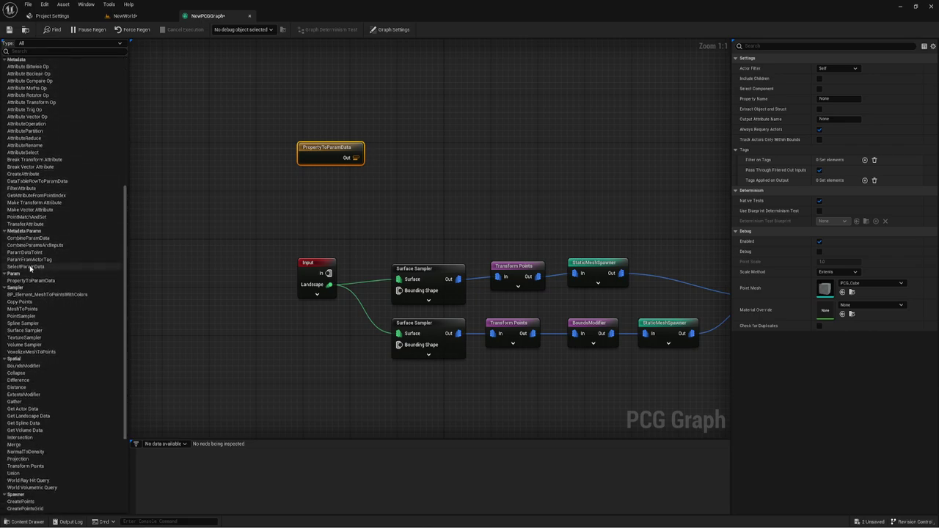
scroll(25, 121, up, 5)
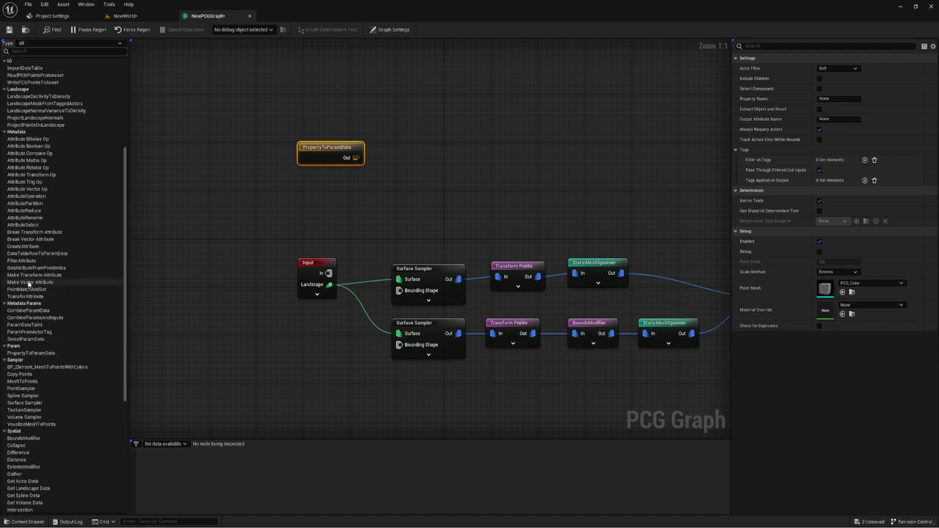
scroll(25, 122, up, 2)
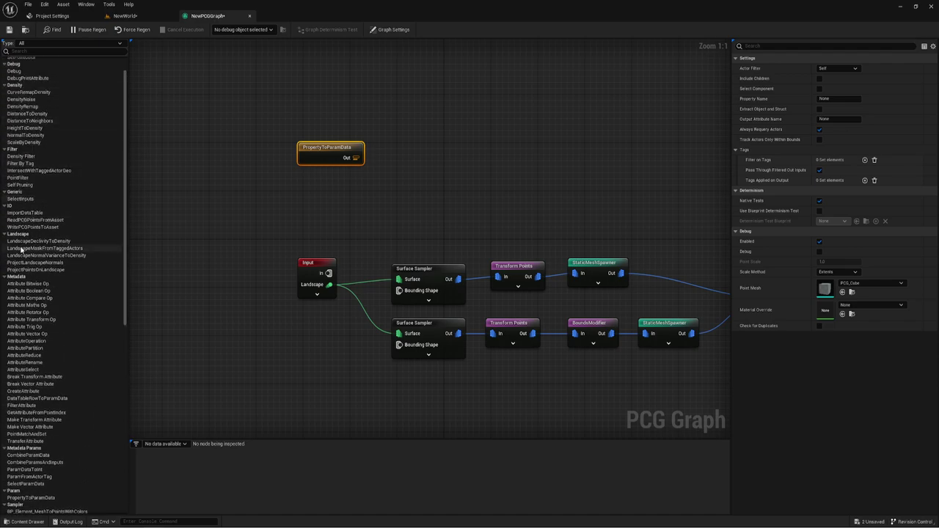
scroll(26, 228, down, 6)
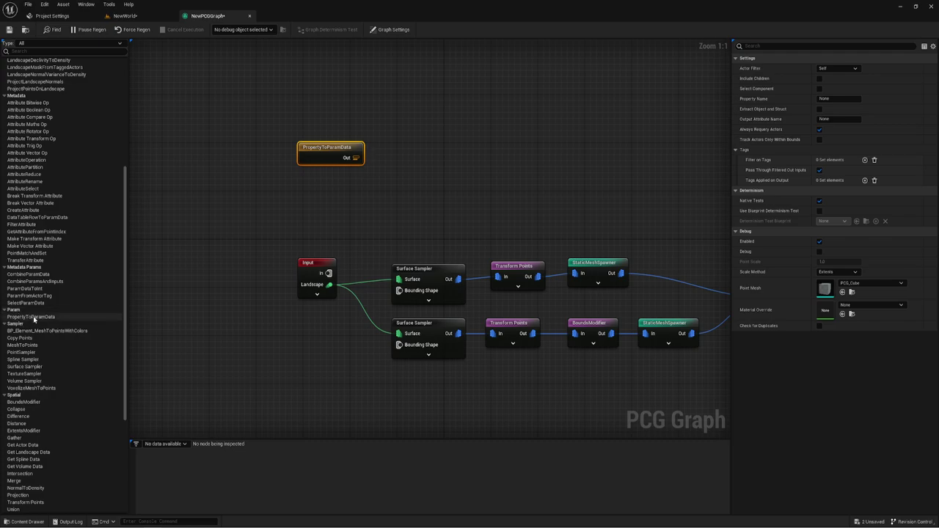
drag(357, 157, 402, 232)
click(383, 153)
click(369, 168)
drag(260, 109, 370, 176)
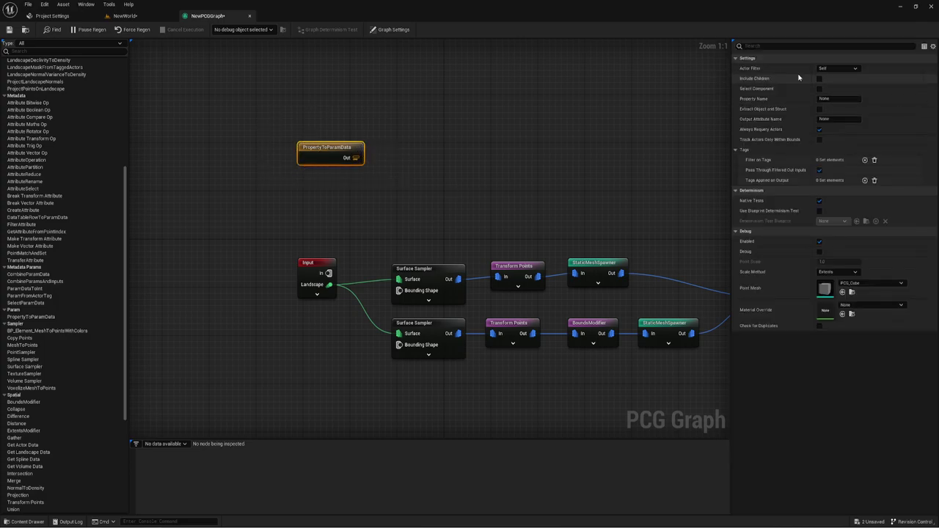
Step: Review the PropertyToParamData node's Actor Filter options against the AC_PCG_1 actor in the level, keeping Self
click(853, 68)
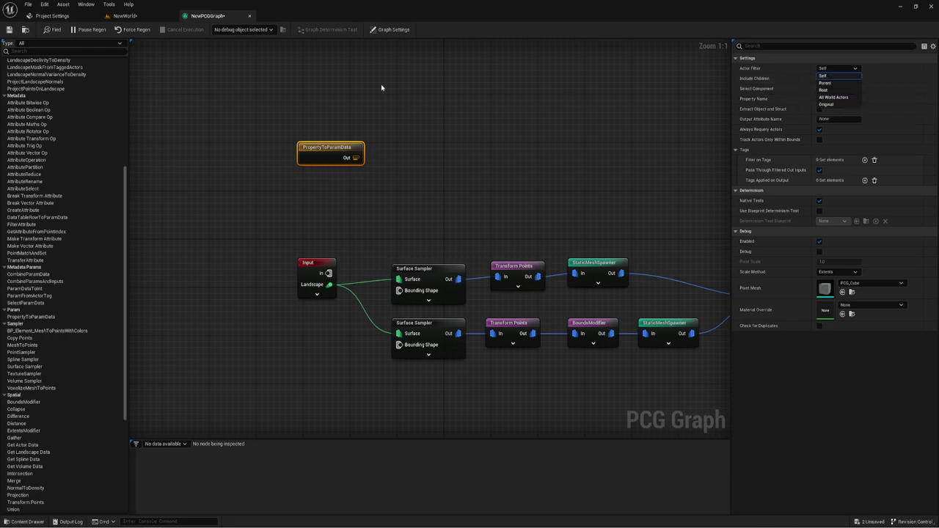
click(125, 16)
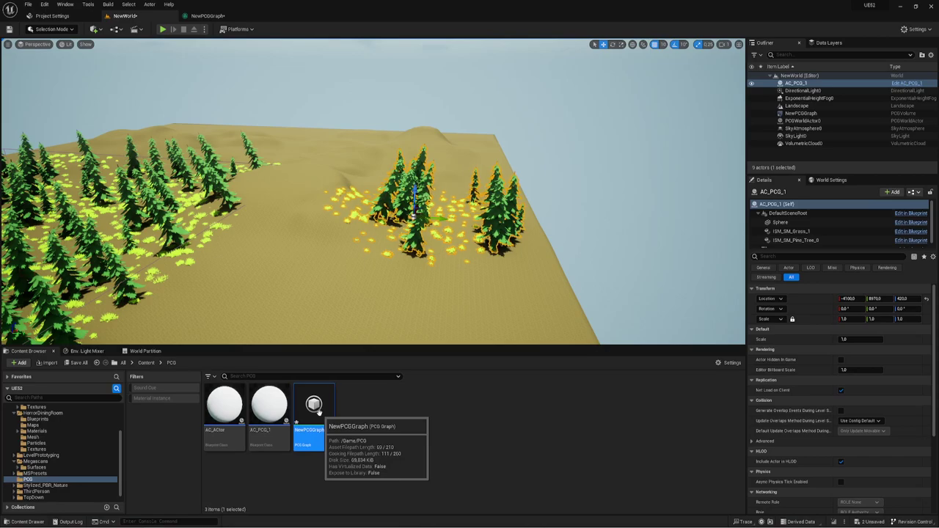
click(207, 16)
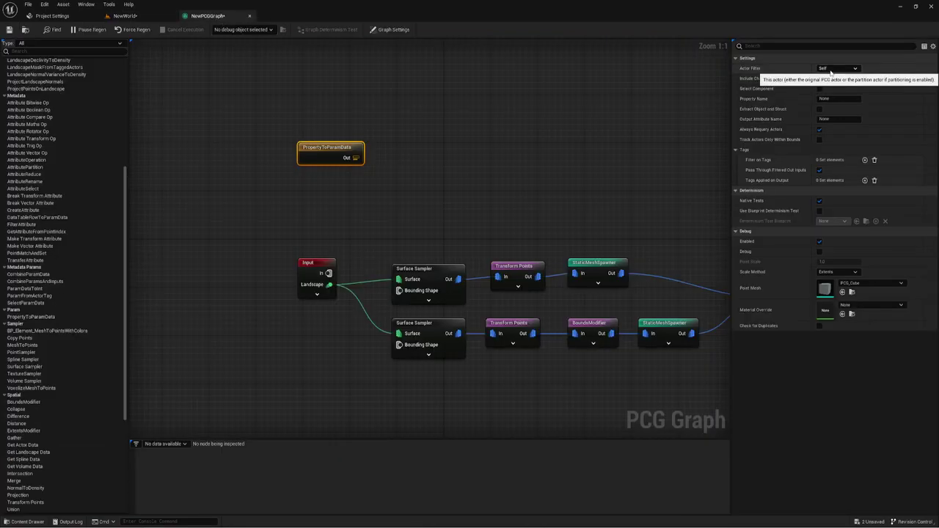
click(857, 71)
click(855, 69)
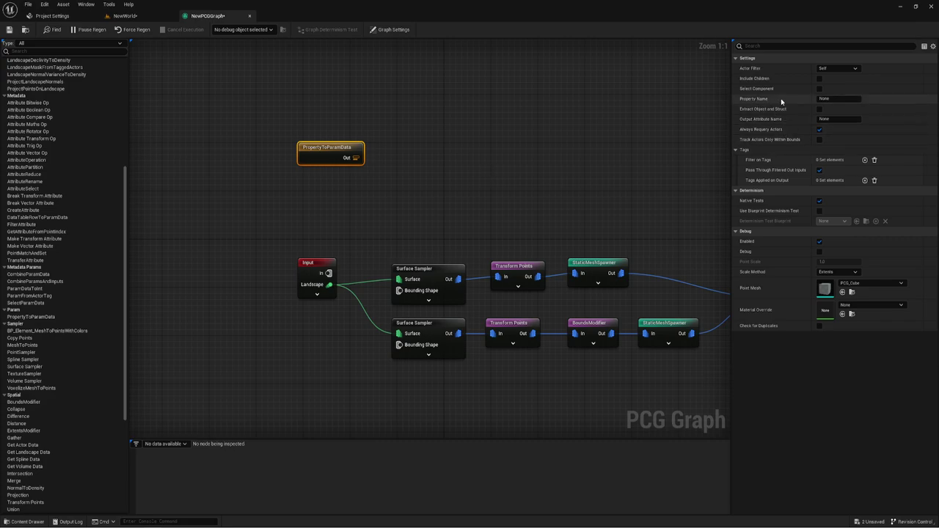
Step: Open the AC_PCG_1 blueprint from the PCG folder and rename its Scale variable to ScalePCG
click(834, 98)
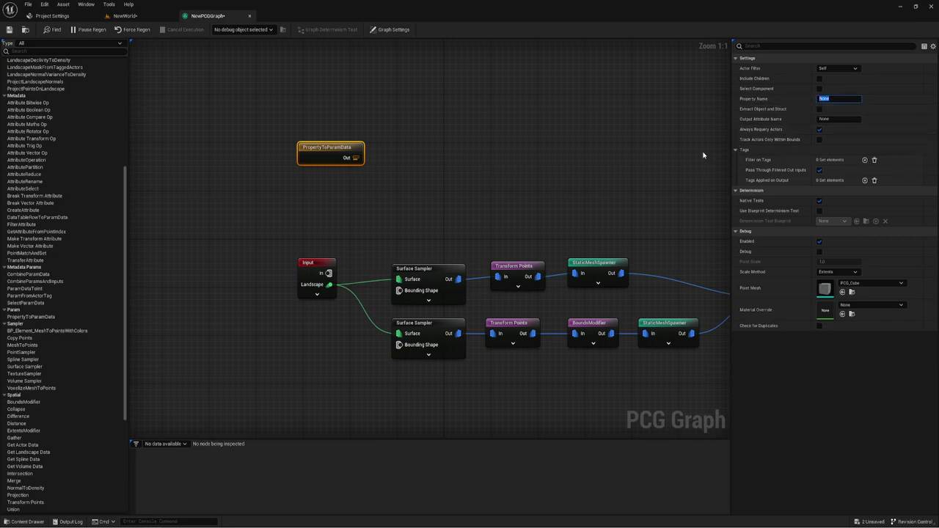
click(125, 16)
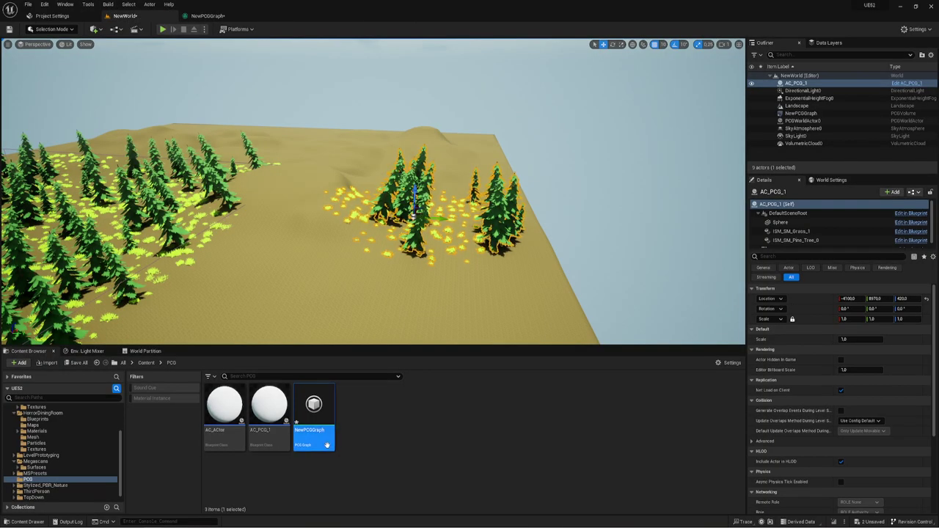
double_click(269, 408)
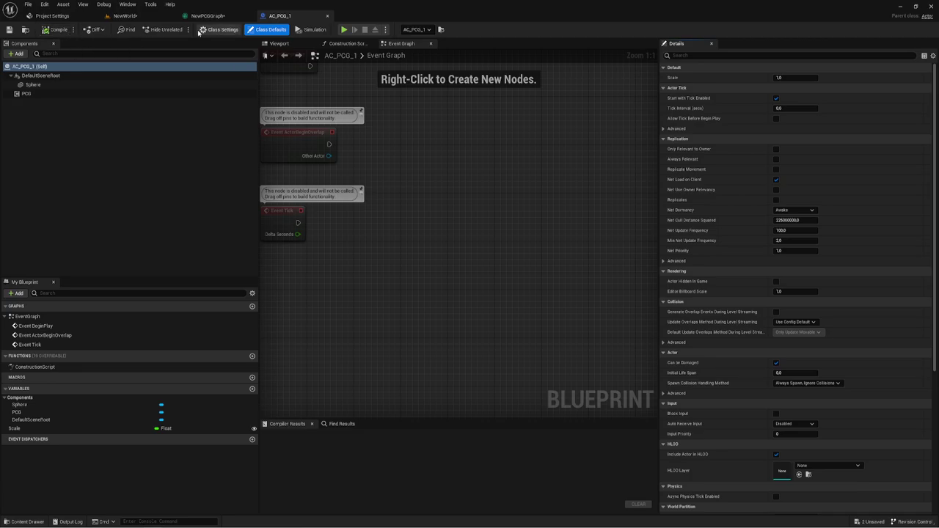
click(19, 428)
click(20, 429)
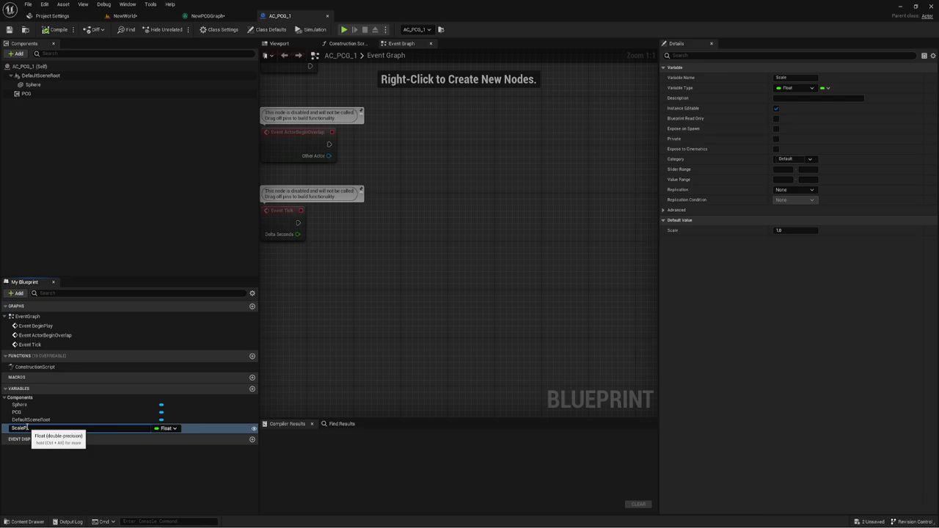
key(Return)
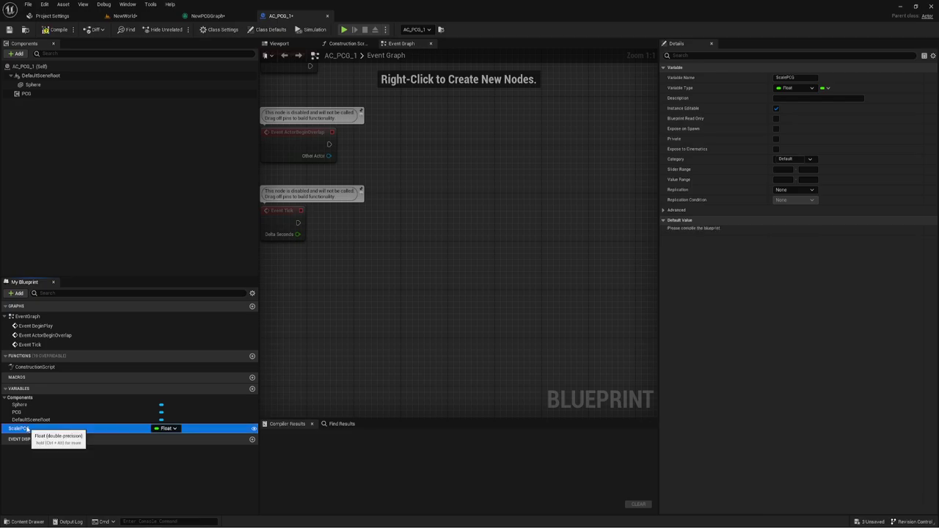
Step: Copy the ScalePCG variable name and enter it as the Property Name of NewPCGGraph's PropertyToParamData node
click(22, 428)
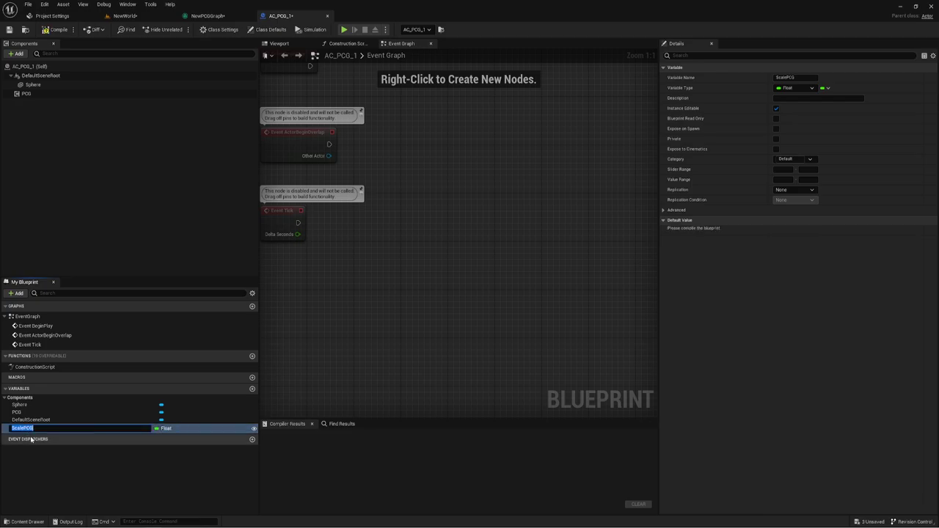
click(71, 465)
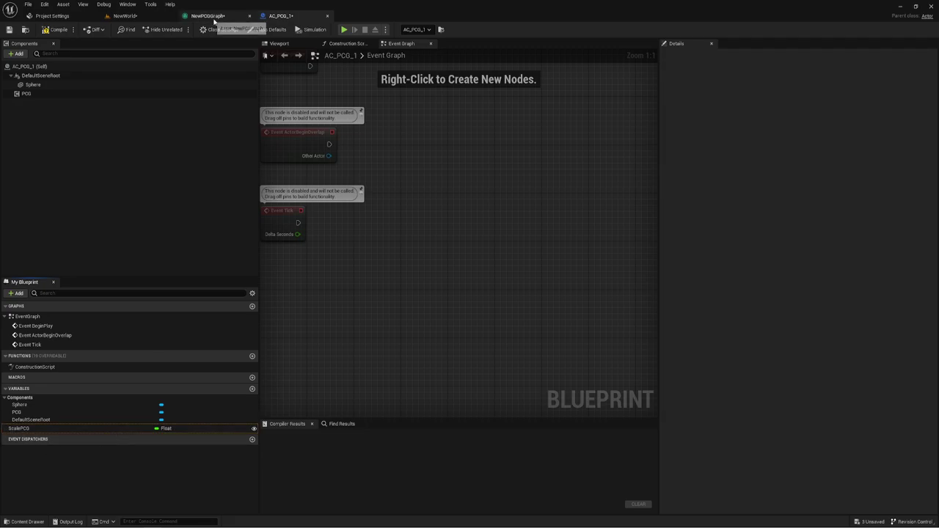
click(208, 15)
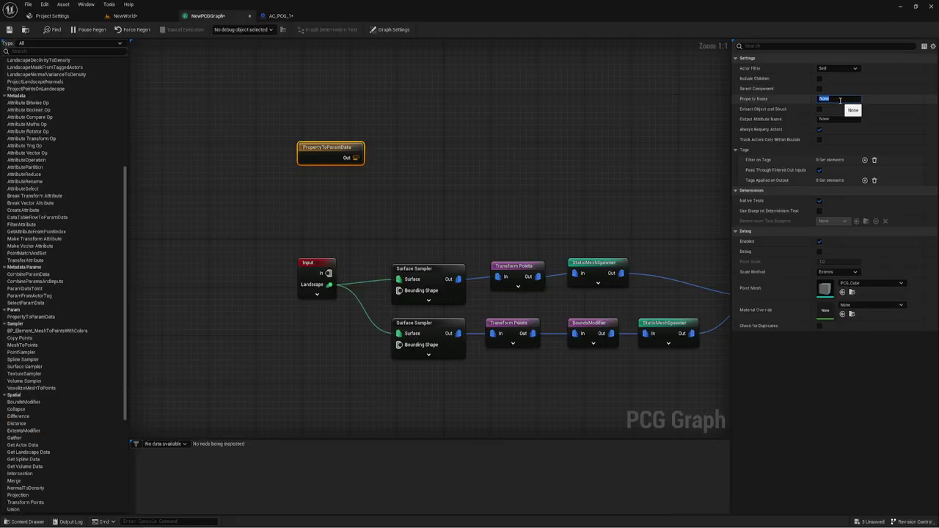
click(587, 165)
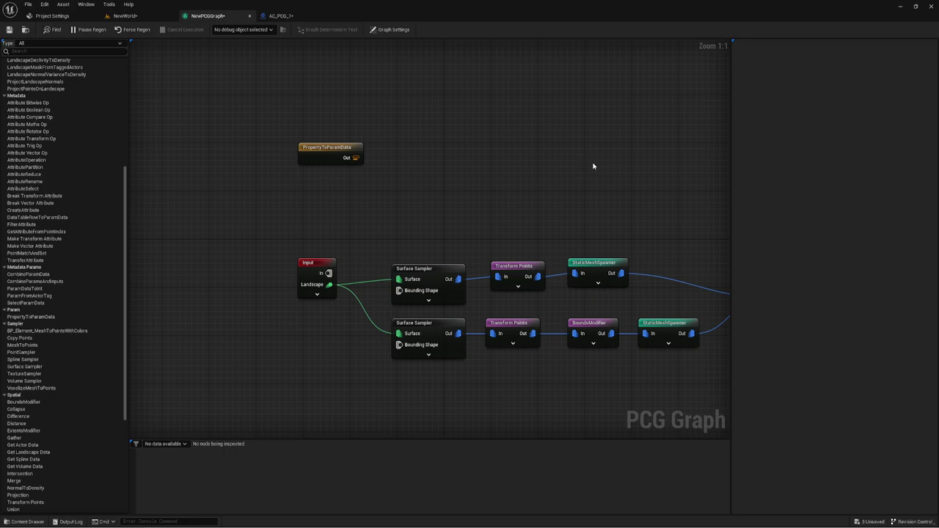
click(336, 155)
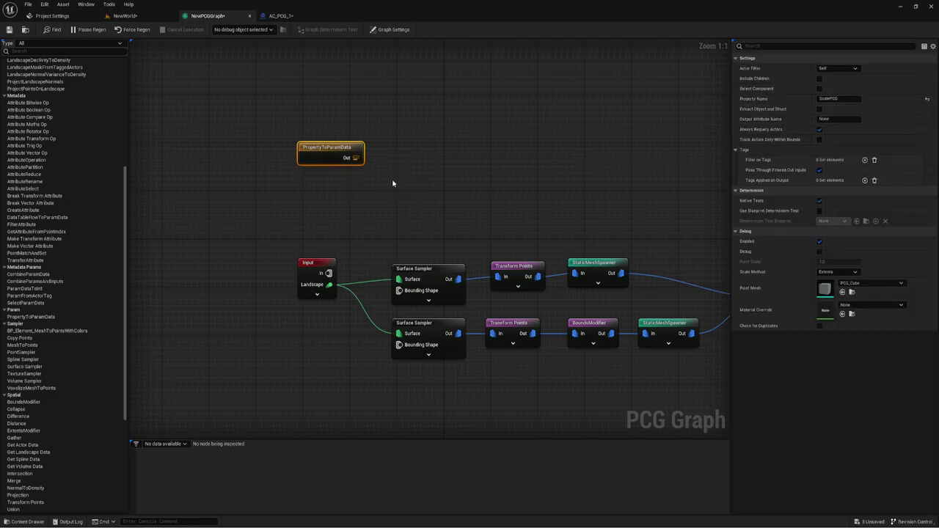
Step: Spread out the upper branch's Transform Points and StaticMeshSpawner nodes, and expand Transform Points to expose its parameter pins
right_drag(552, 222, 518, 168)
mouse_move(473, 214)
mouse_down()
mouse_move(473, 84)
mouse_move(473, 211)
mouse_up()
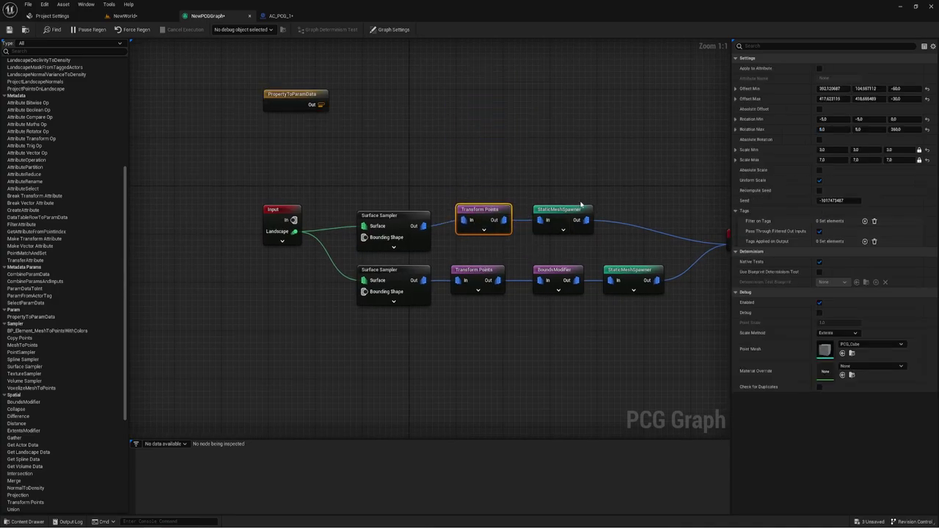
click(572, 218)
click(742, 170)
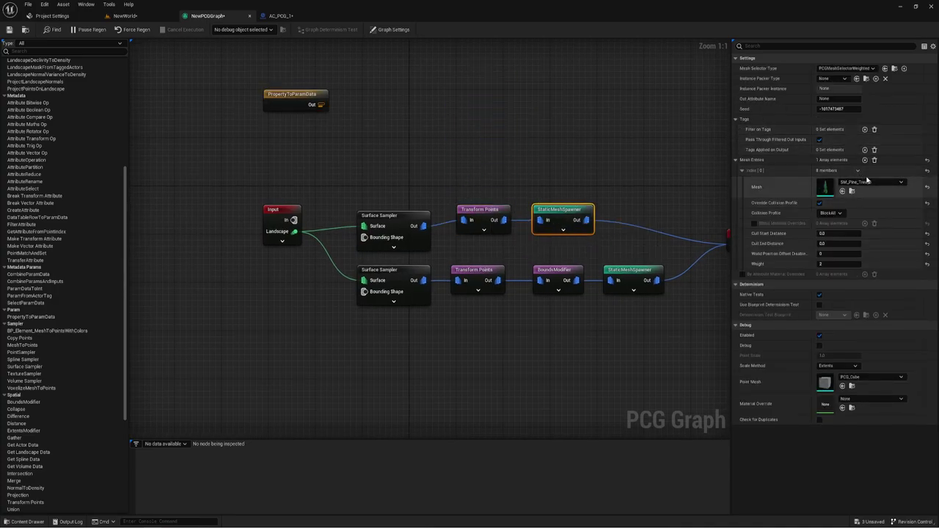
drag(562, 213, 602, 203)
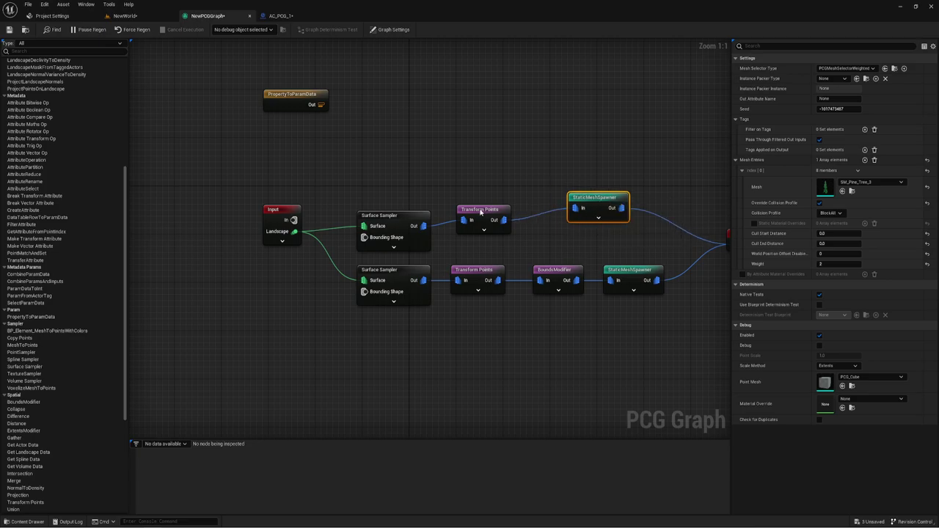
drag(482, 213, 488, 93)
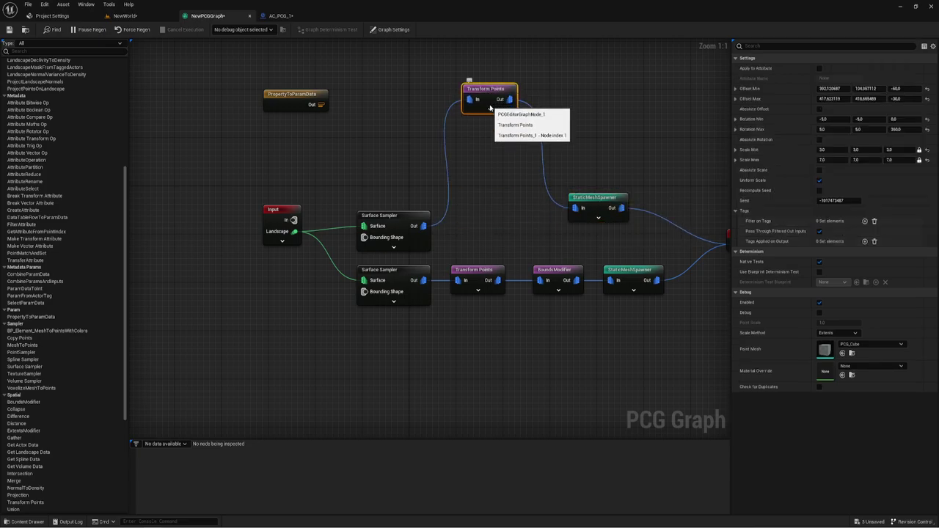
click(489, 108)
drag(505, 89, 511, 52)
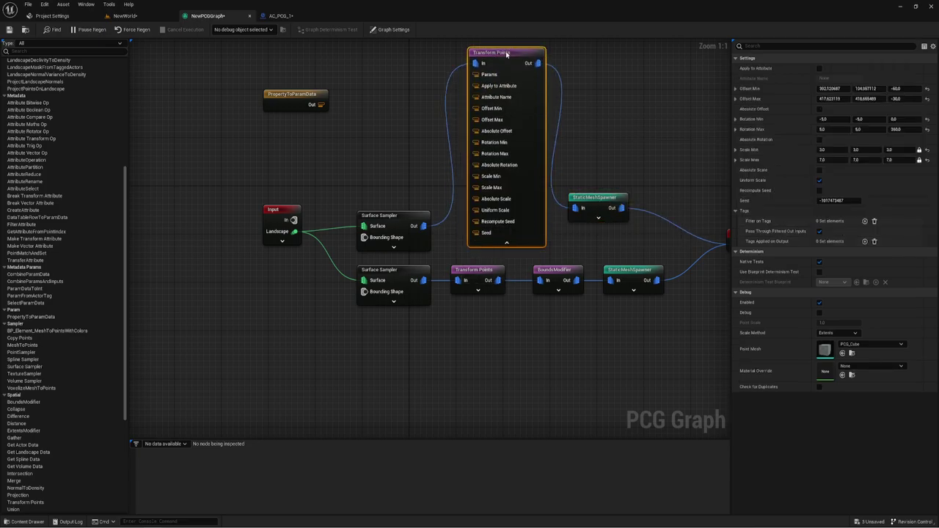
right_drag(587, 109, 591, 135)
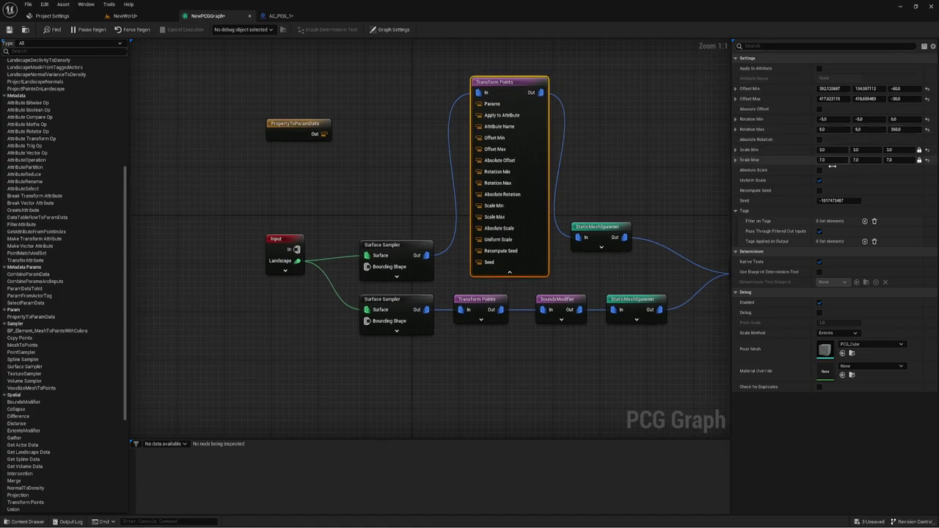
Step: Connect the PropertyToParamData output to both Scale Min and Scale Max on the pine-tree branch's Transform Points node
click(602, 238)
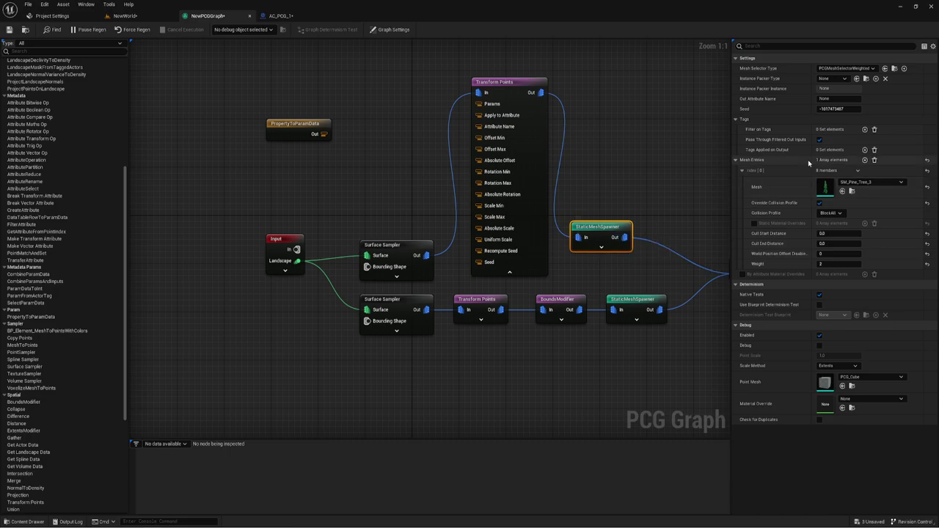
click(521, 88)
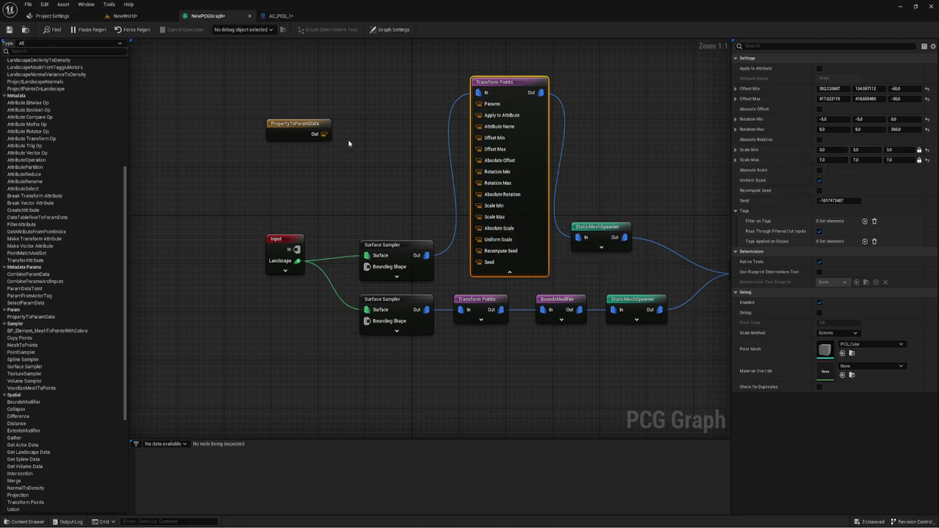
drag(324, 133, 482, 208)
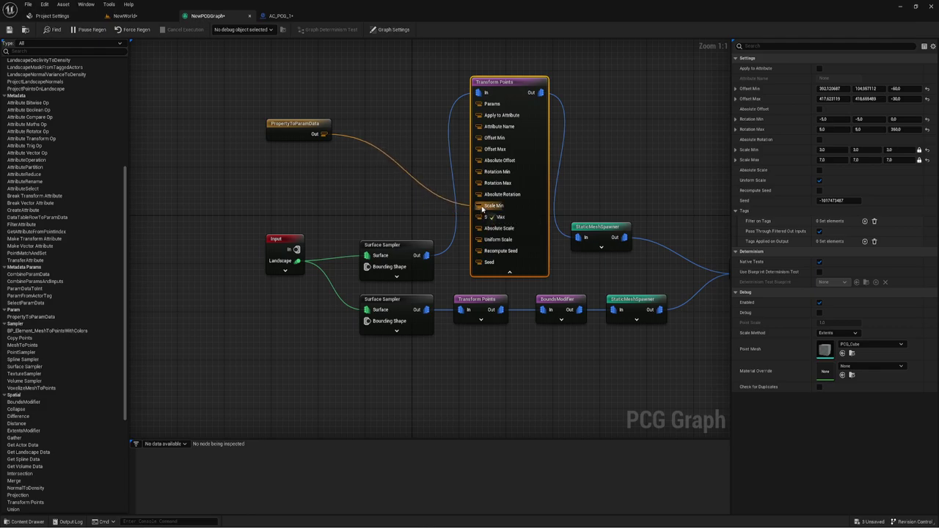
drag(324, 133, 479, 217)
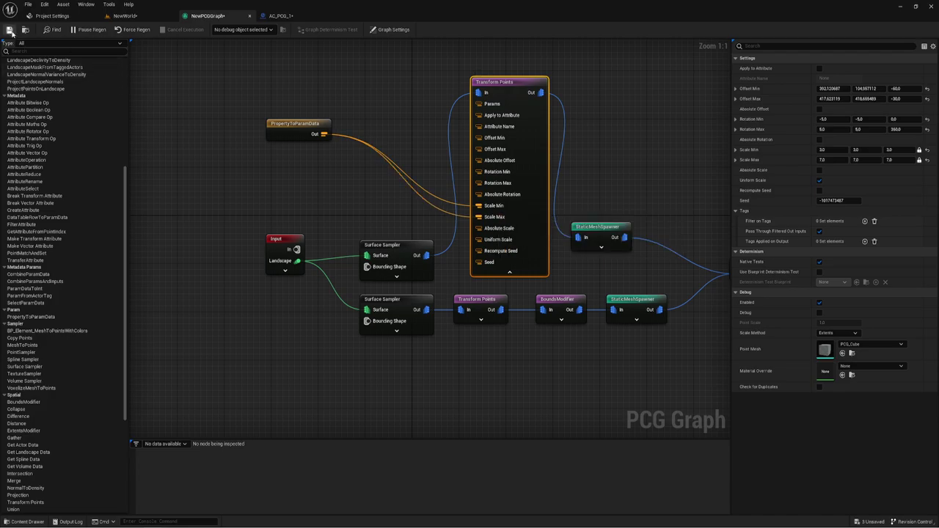
Step: Save NewPCGGraph and compile the AC_PCG_1 blueprint
click(47, 29)
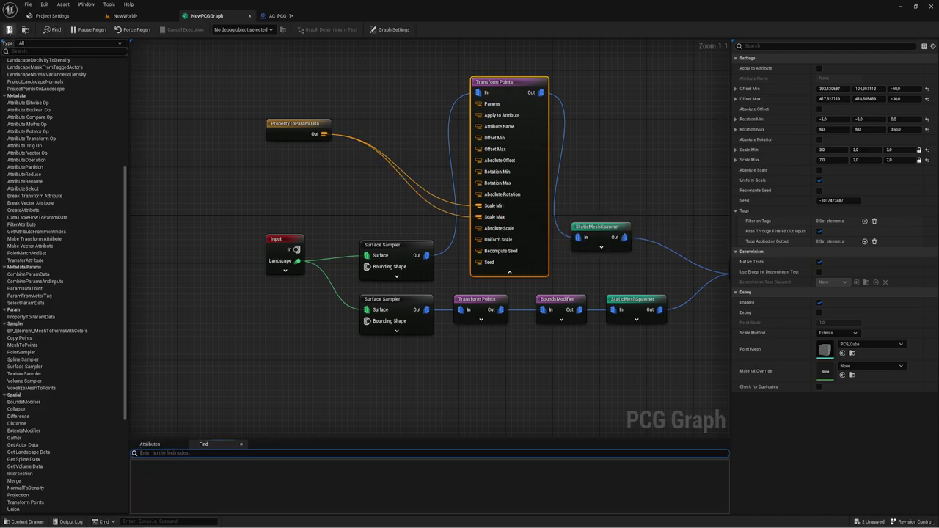
click(279, 15)
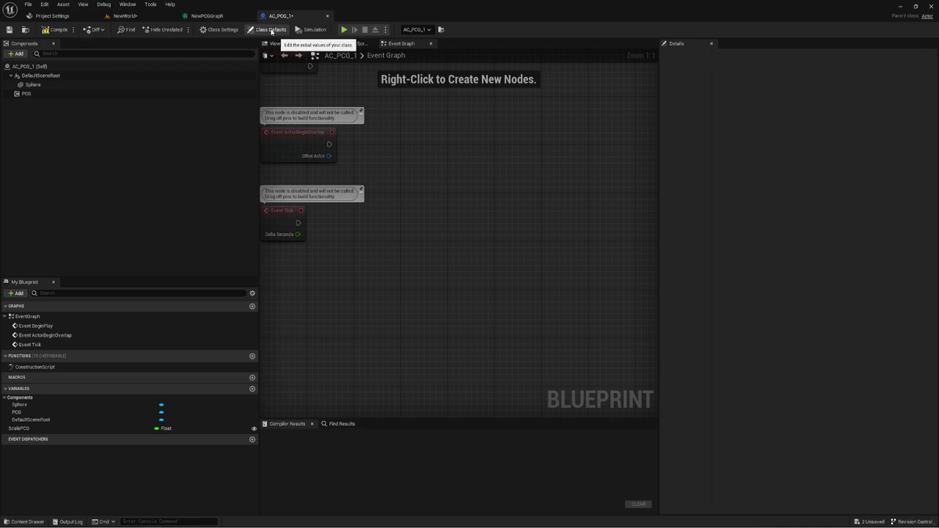
click(42, 30)
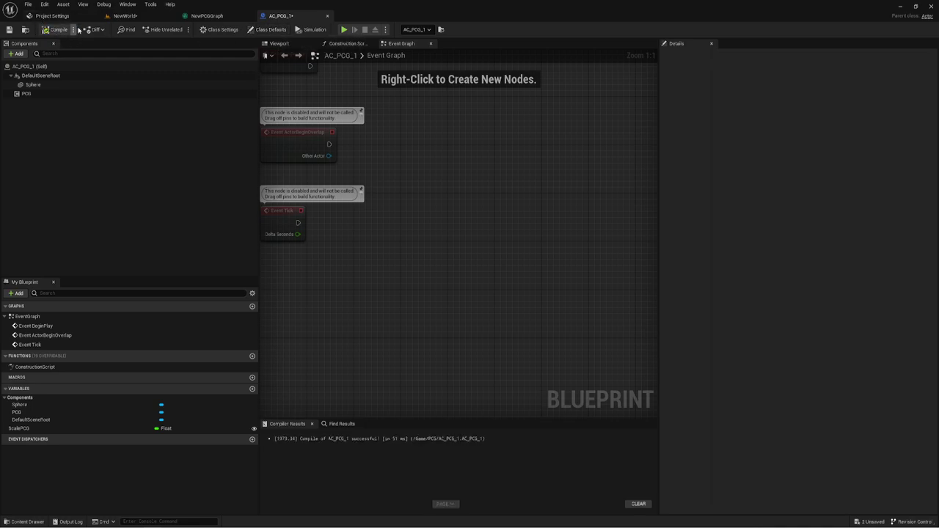
Step: Return to the NewWorld level, raise the AC_PCG_1 actor and shift it along the Y axis
click(125, 15)
right_drag(445, 197, 474, 213)
key(w)
key(w)
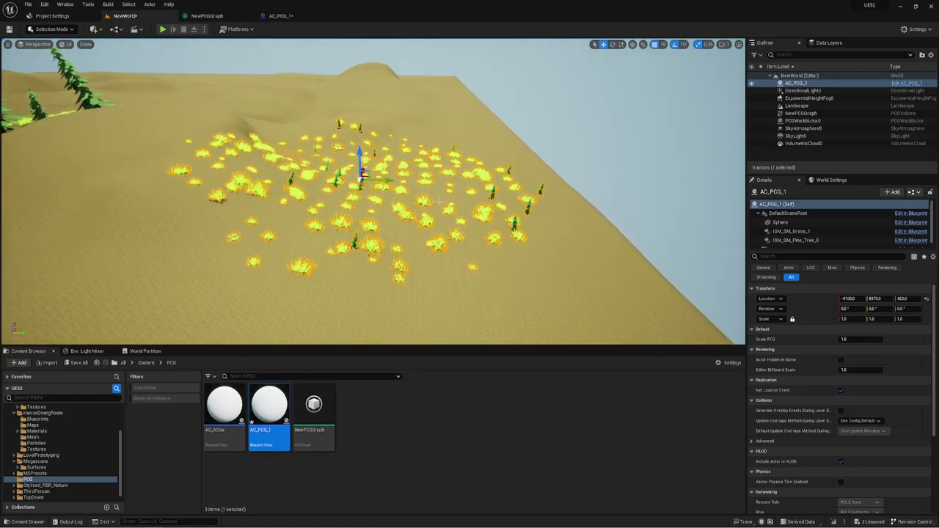
mouse_move(360, 156)
mouse_down()
mouse_move(360, 124)
mouse_move(360, 139)
mouse_up()
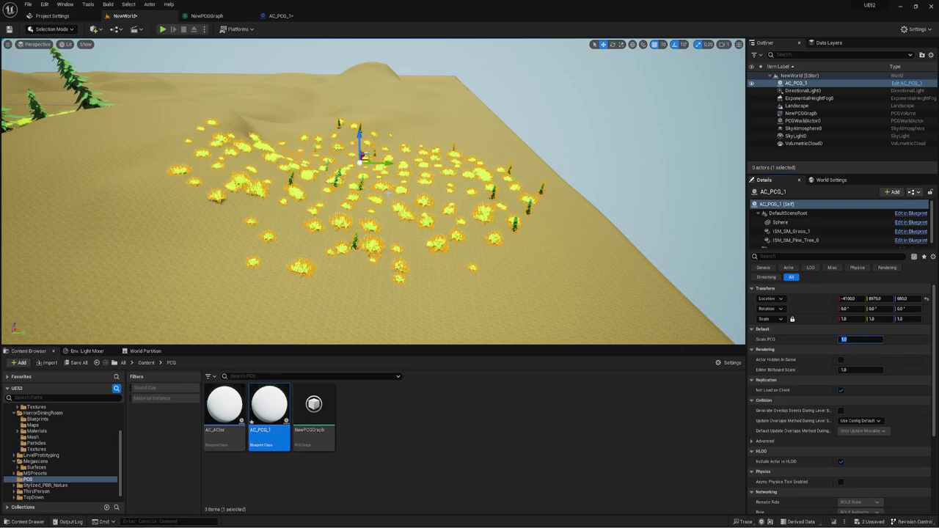
drag(385, 163, 408, 168)
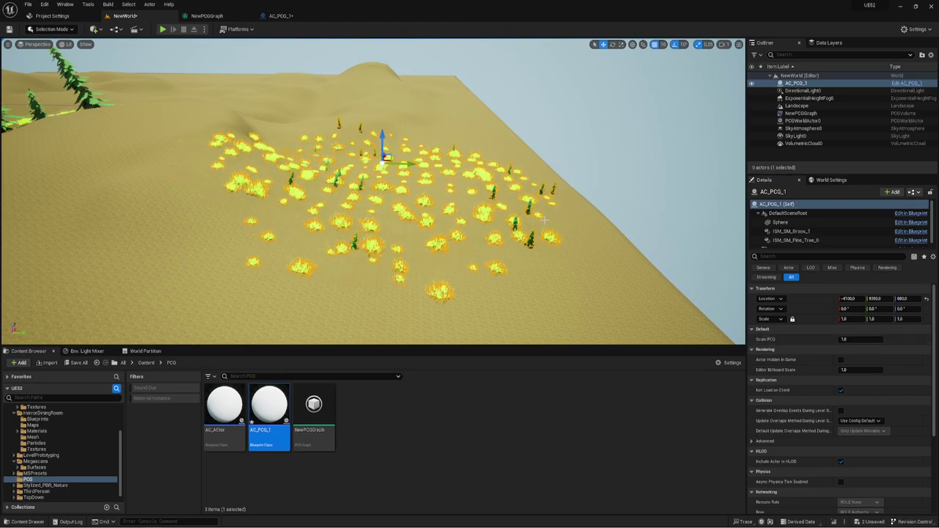
Step: Set the AC_PCG_1 actor's Scale PCG to 10 and inspect the trees in the level
click(853, 339)
text(10)
key(Return)
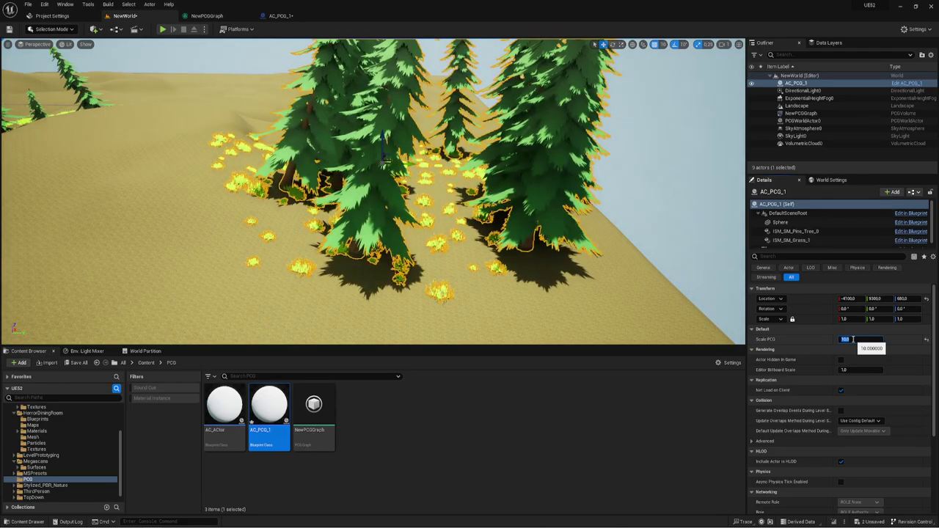
right_drag(512, 255, 470, 217)
right_drag(477, 253, 513, 256)
Step: Set the AC_PCG_1 actor's Scale PCG to 3 and view its trees from closer up
click(860, 339)
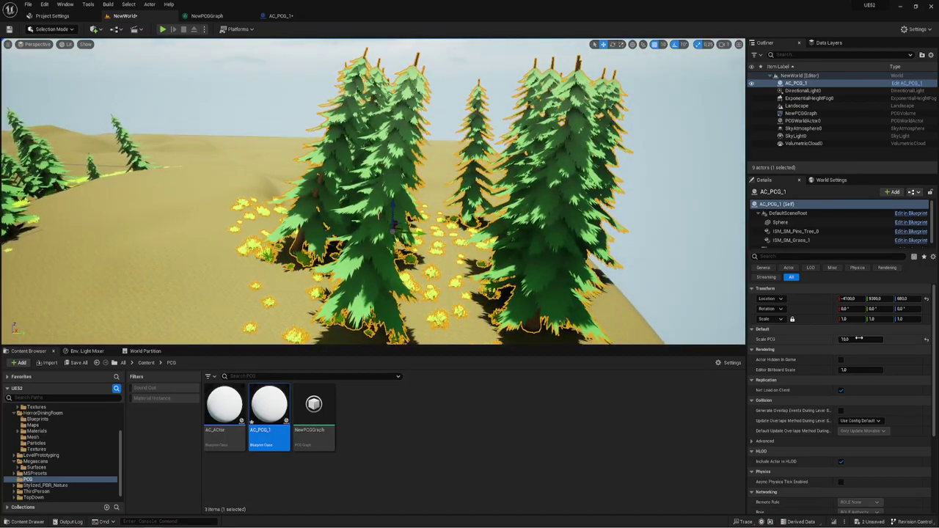
text(1)
key(Return)
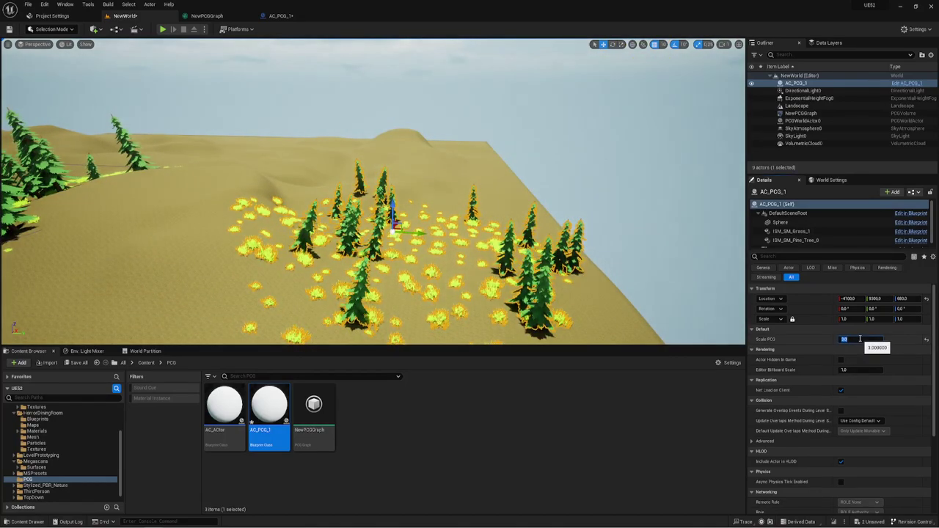
right_drag(373, 95, 403, 153)
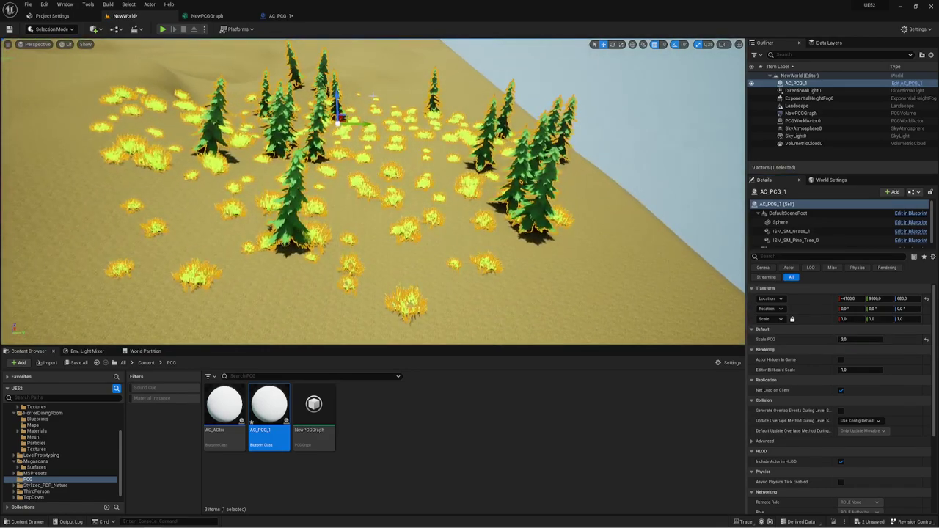
Step: Play-test the level by running the character past the generated trees and grass, and end the session
click(162, 28)
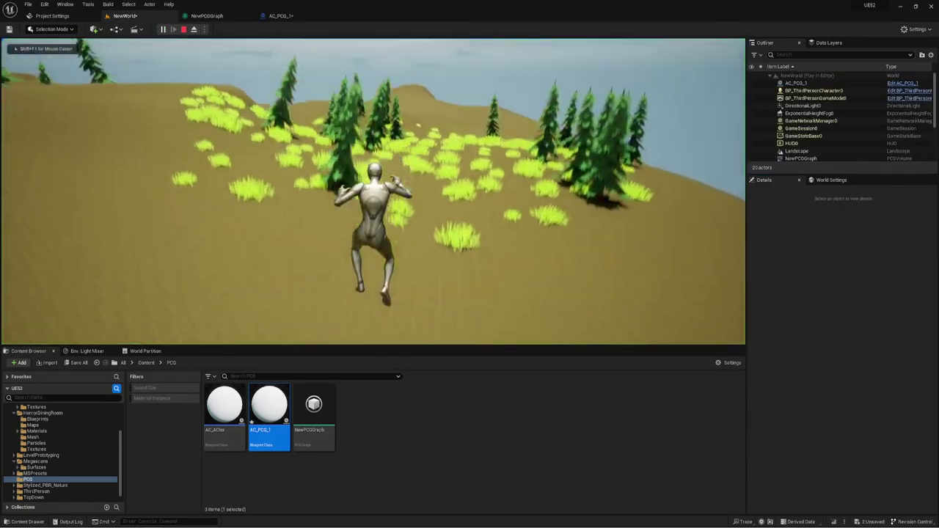
key(w)
key(d)
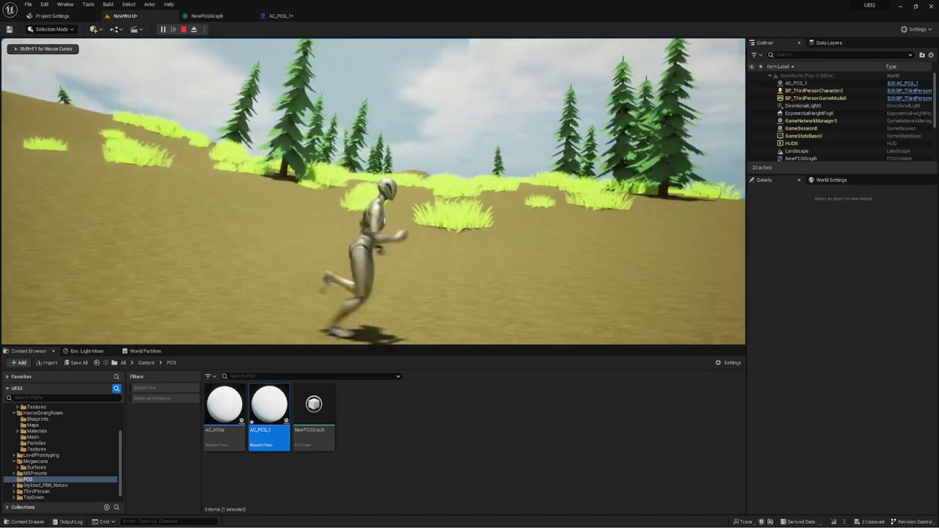
key(Escape)
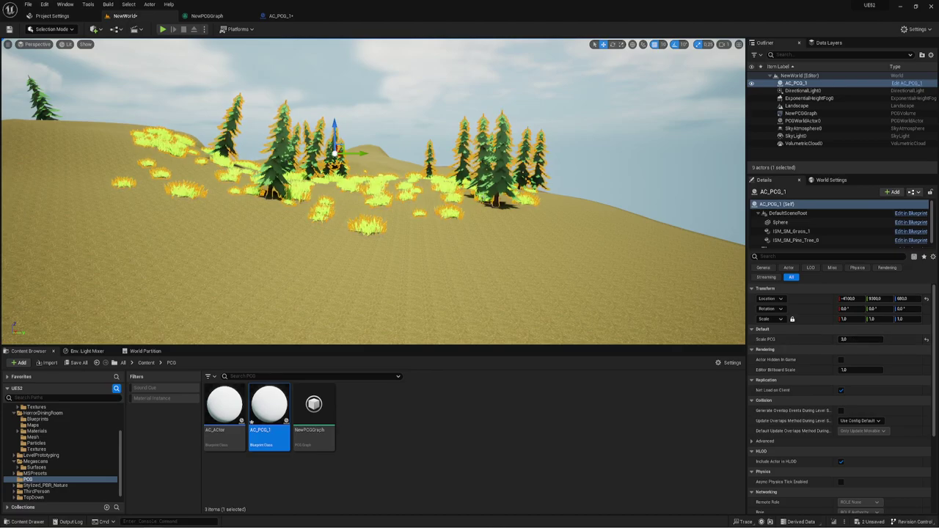
Step: Duplicate the ScalePCG variable in the AC_PCG_1 blueprint and name the copy ScalePCG2
click(276, 15)
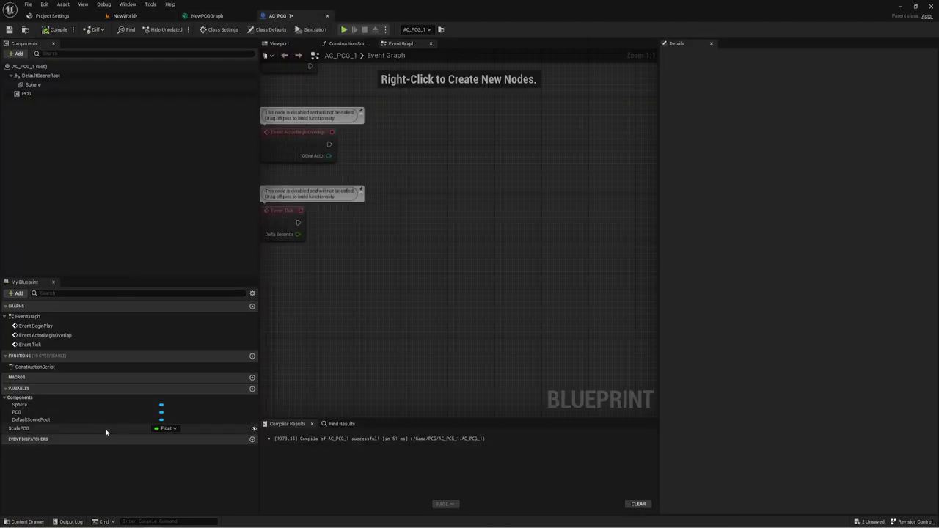
right_click(20, 428)
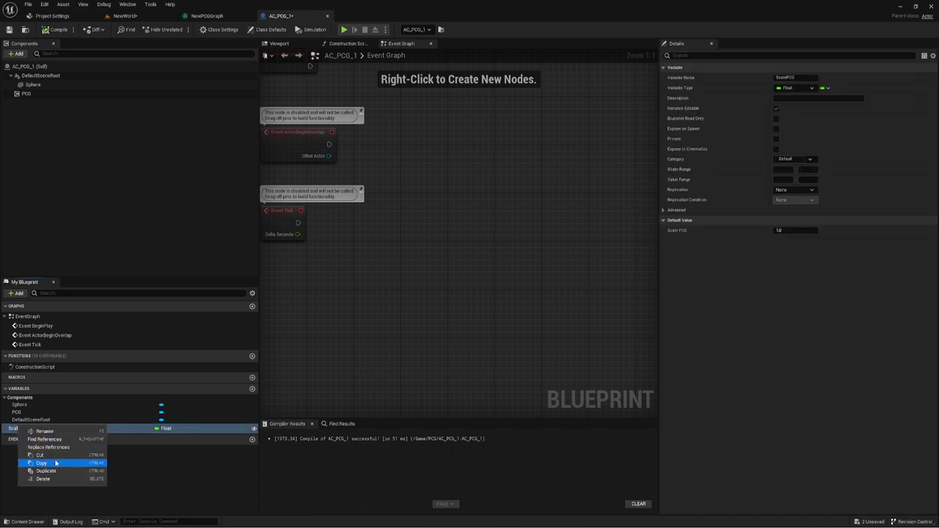
click(46, 471)
key(ctrl+c)
click(46, 438)
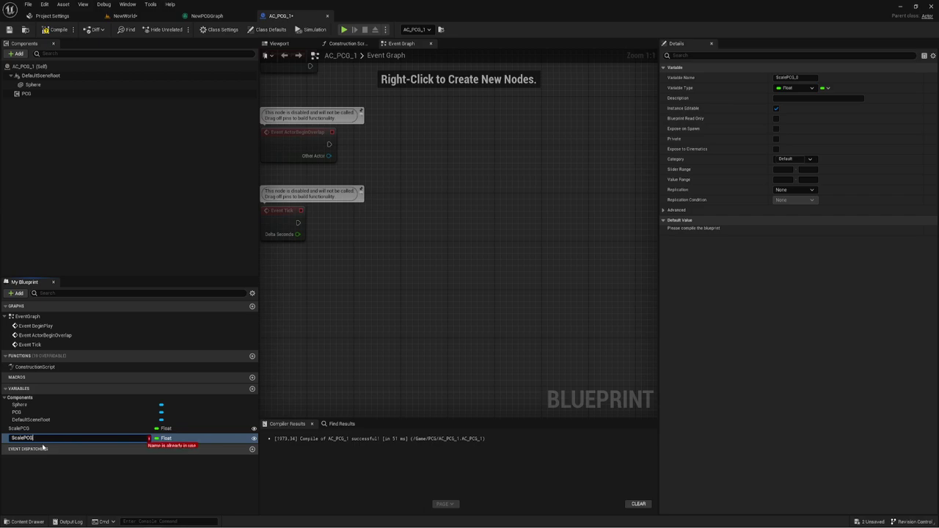
text(2)
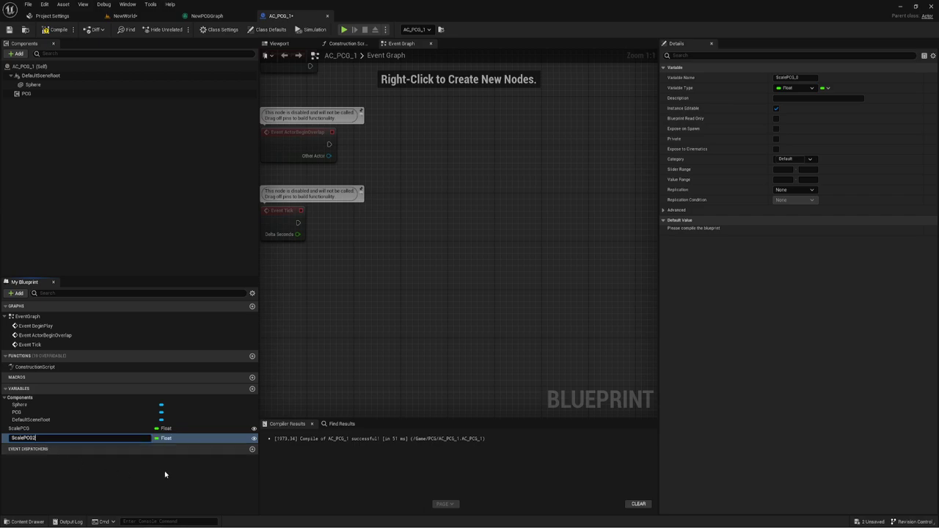
key(Return)
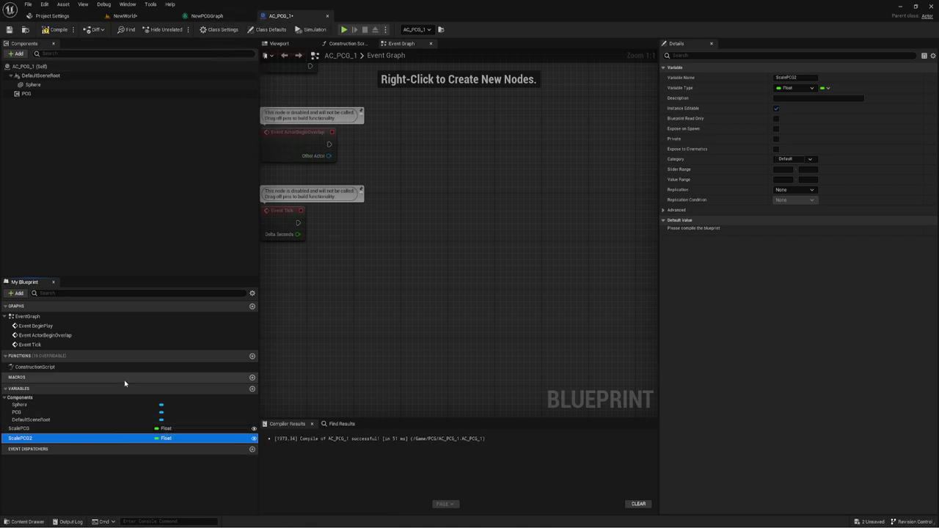
right_drag(501, 156, 559, 232)
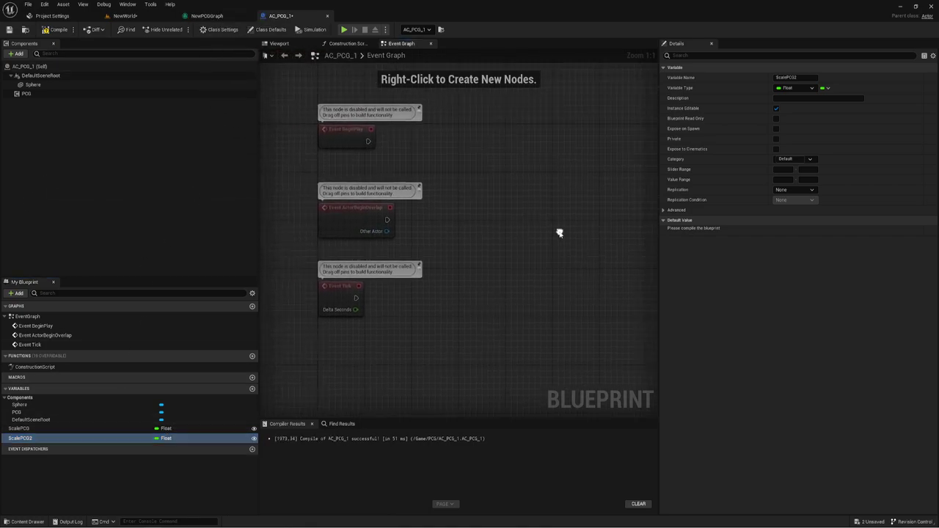
Step: Add a second PropertyToParamData node to NewPCGGraph, just below the existing one
click(208, 16)
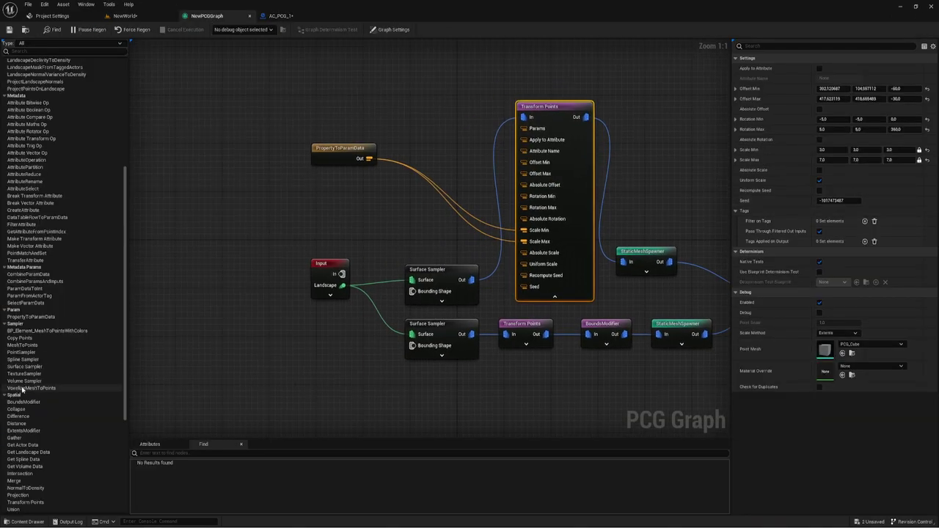
scroll(21, 396, down, 4)
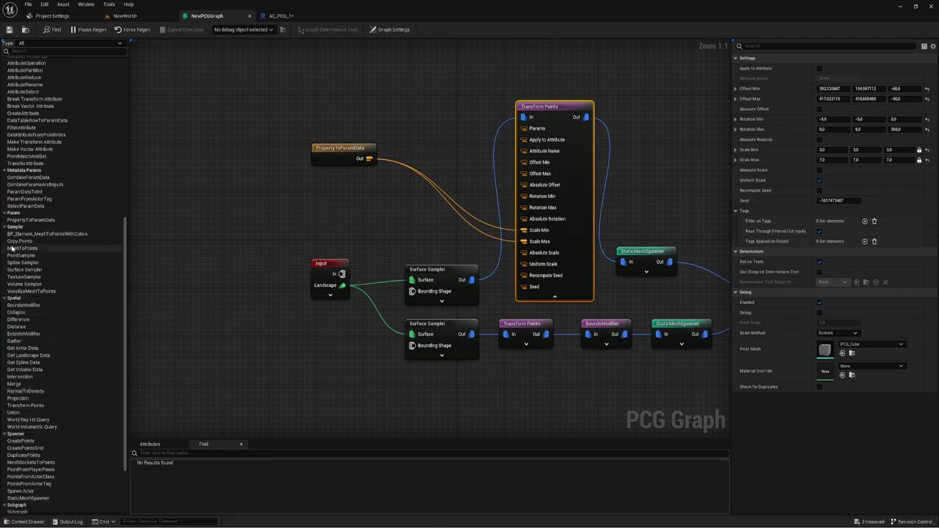
scroll(11, 249, up, 1)
drag(26, 245, 322, 192)
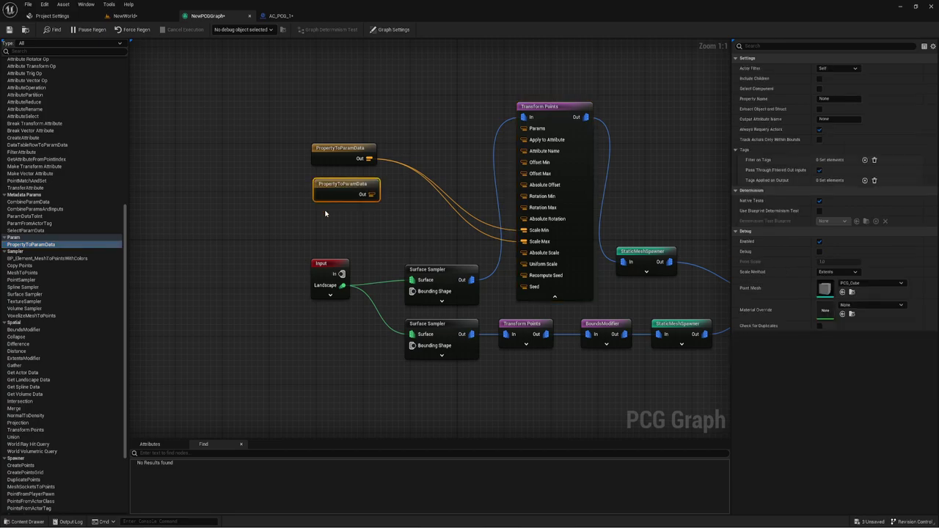
Step: Set the new PropertyToParamData node's Property Name to ScalePCG2, using the first node's name as reference
click(353, 187)
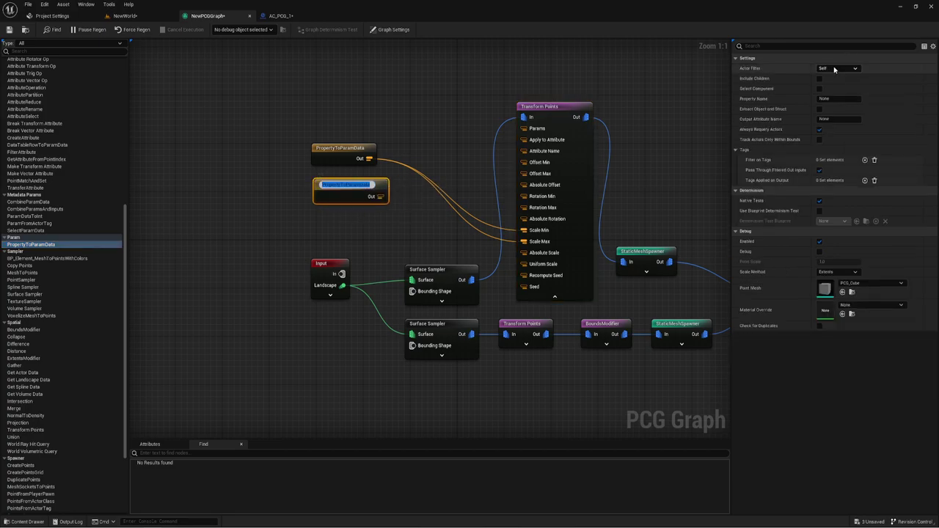
click(821, 98)
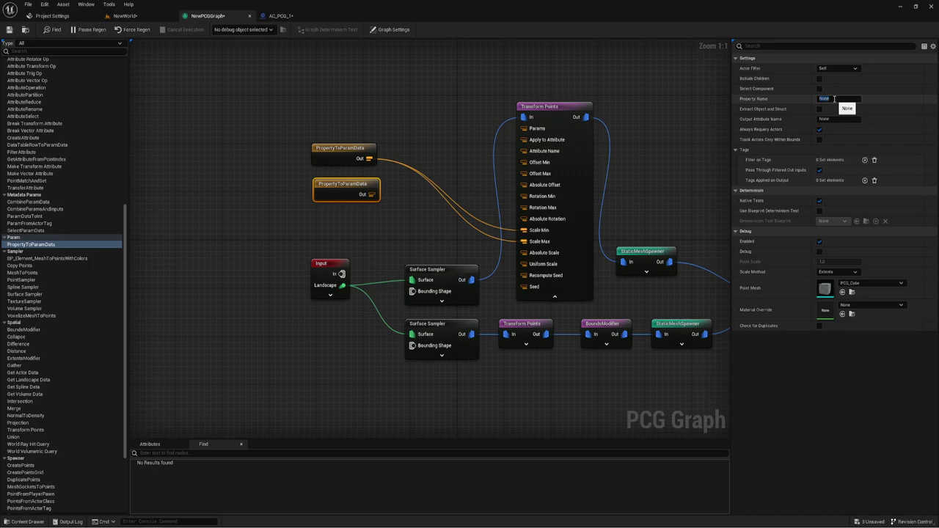
click(343, 152)
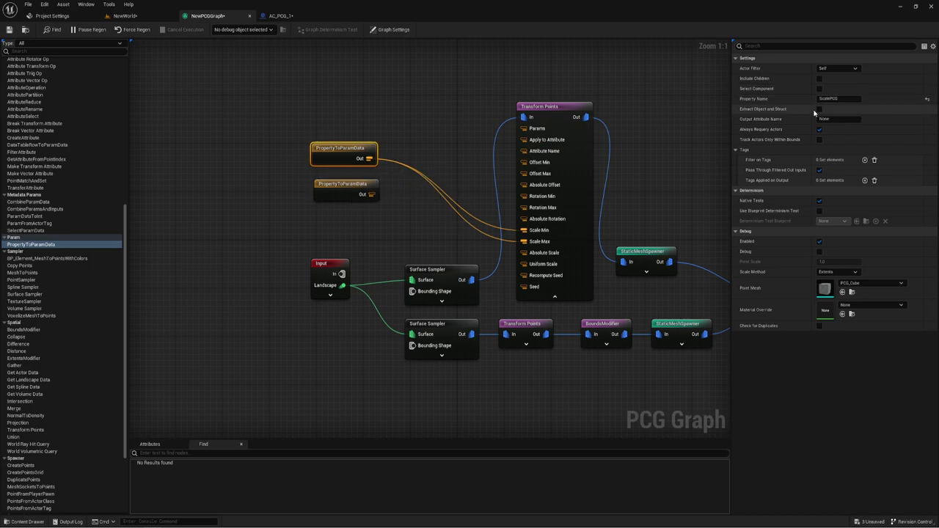
click(346, 192)
key(ctrl+v)
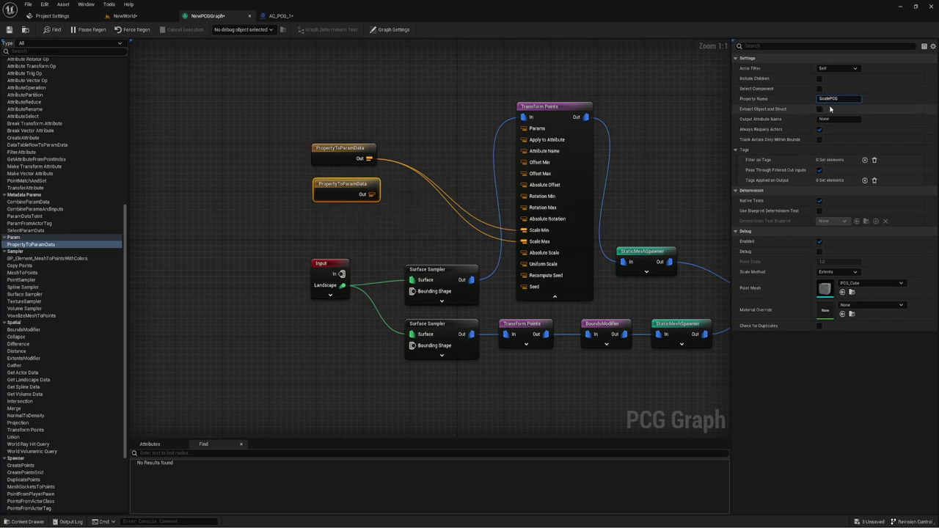
click(479, 166)
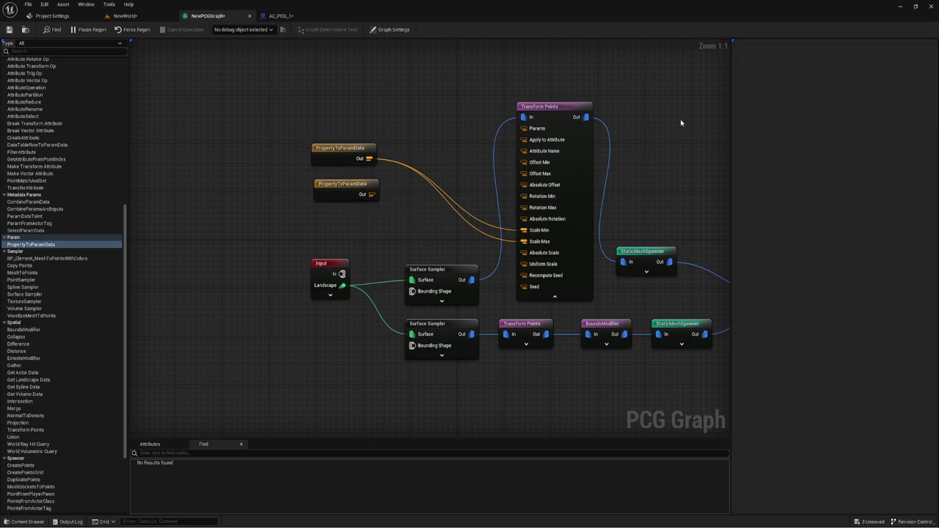
click(347, 193)
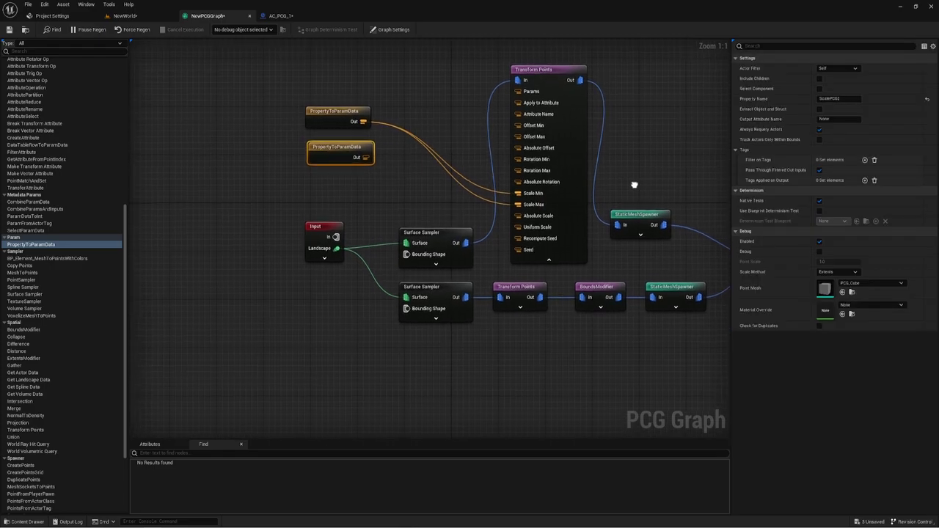
Step: Connect the ScalePCG2 node's output to Scale Max on the tree Transform Points node and save the graph
drag(359, 157, 534, 208)
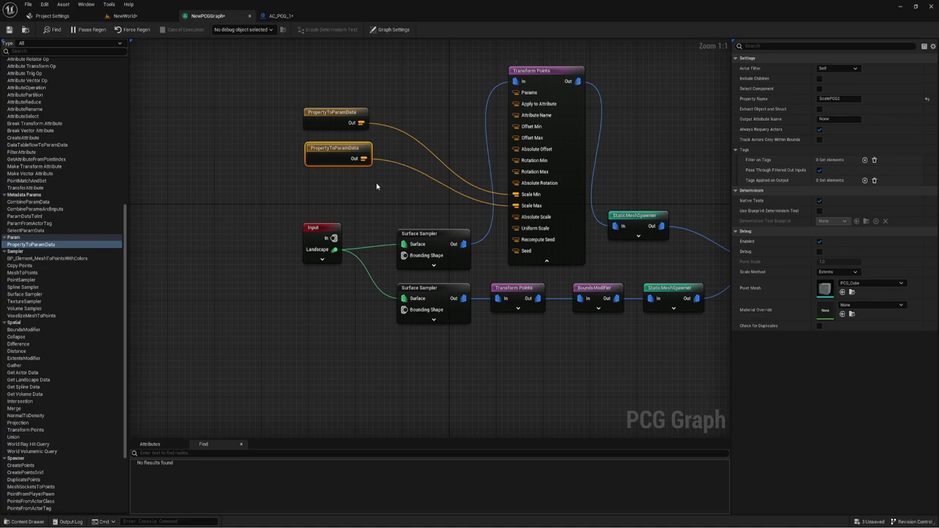
click(8, 30)
click(346, 123)
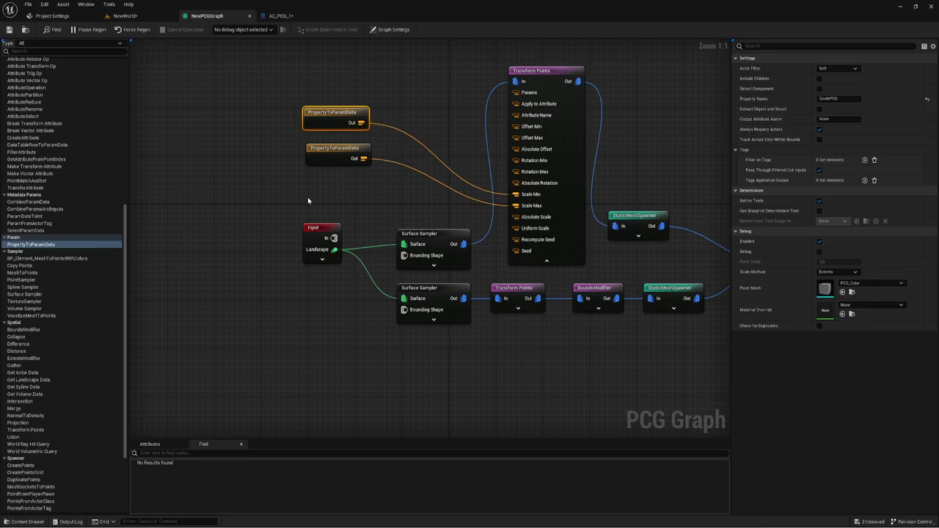
Step: Return to the NewWorld level and save all modified content, including AC_PCG_1 and NewWorld
click(125, 15)
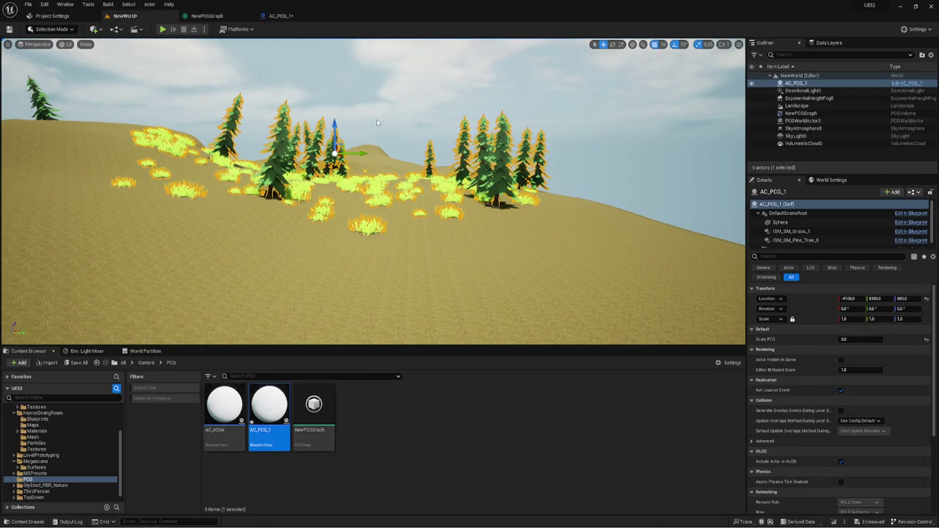
right_drag(344, 298, 323, 294)
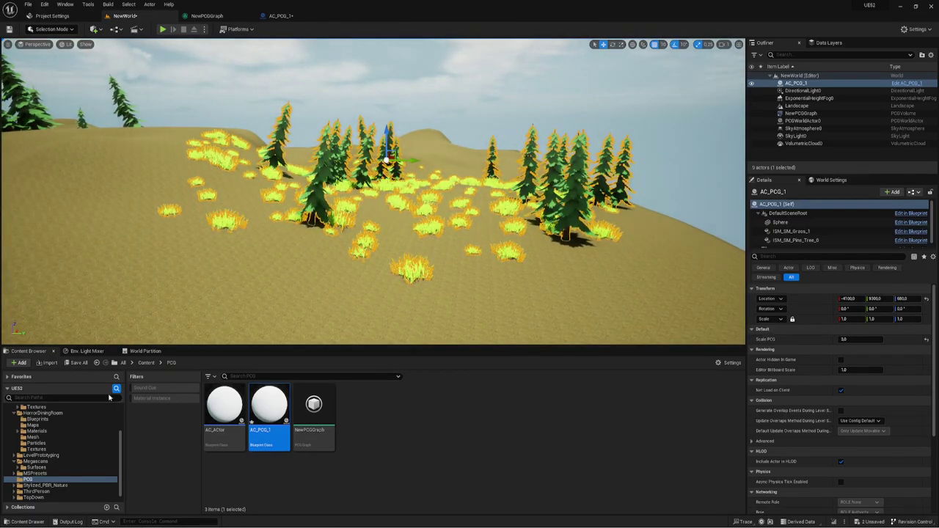
click(78, 364)
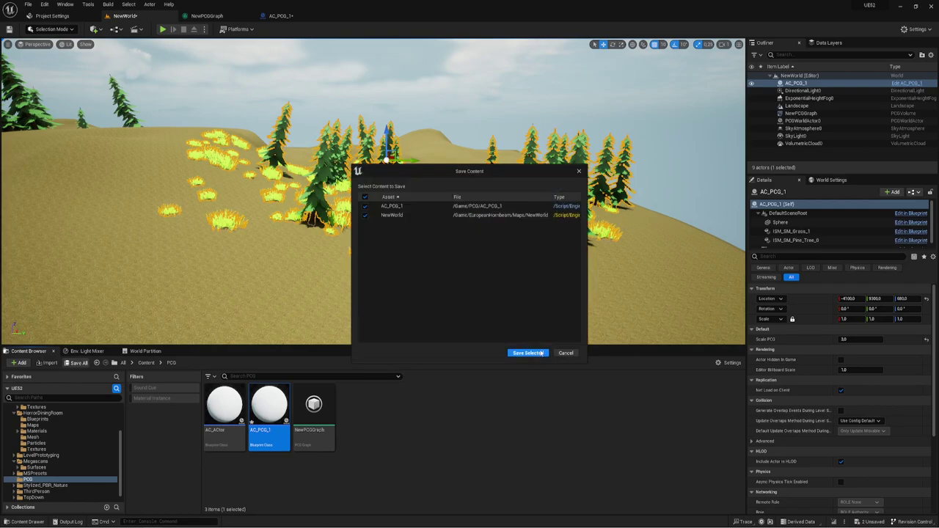
click(542, 353)
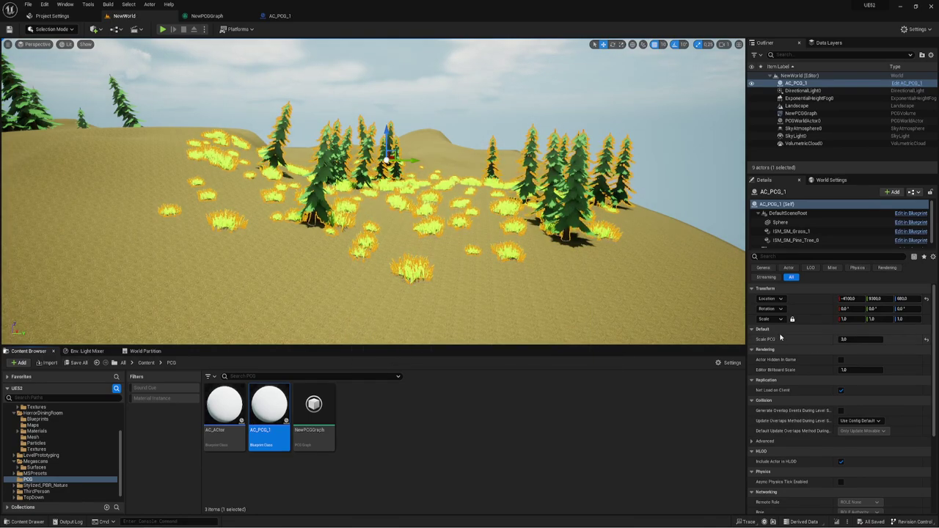
Step: Compile the AC_PCG_1 blueprint with the ScalePCG2 variable and go back to the NewWorld level
click(279, 16)
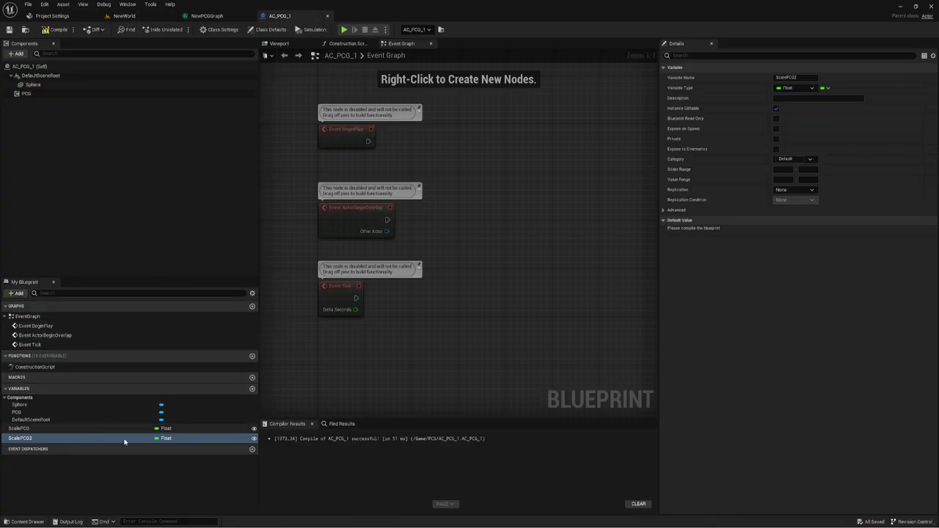
click(51, 430)
click(48, 438)
click(53, 31)
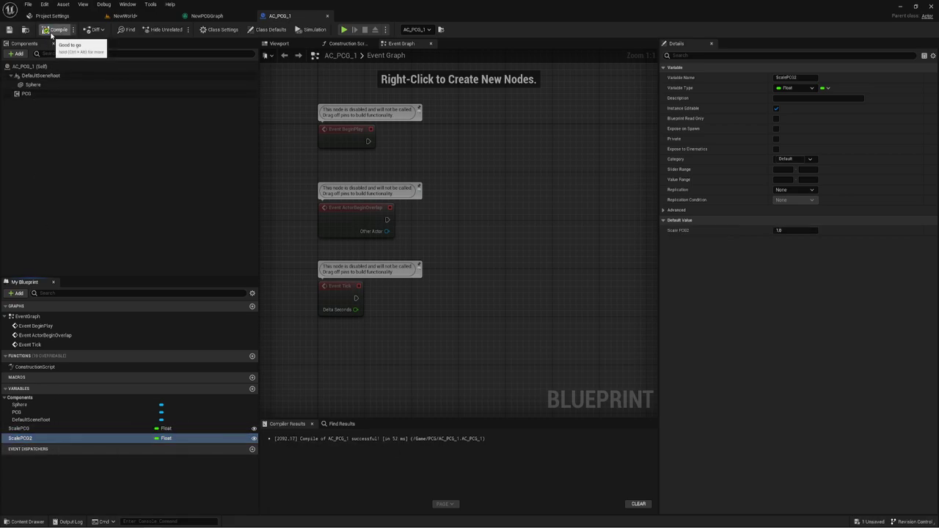
click(138, 17)
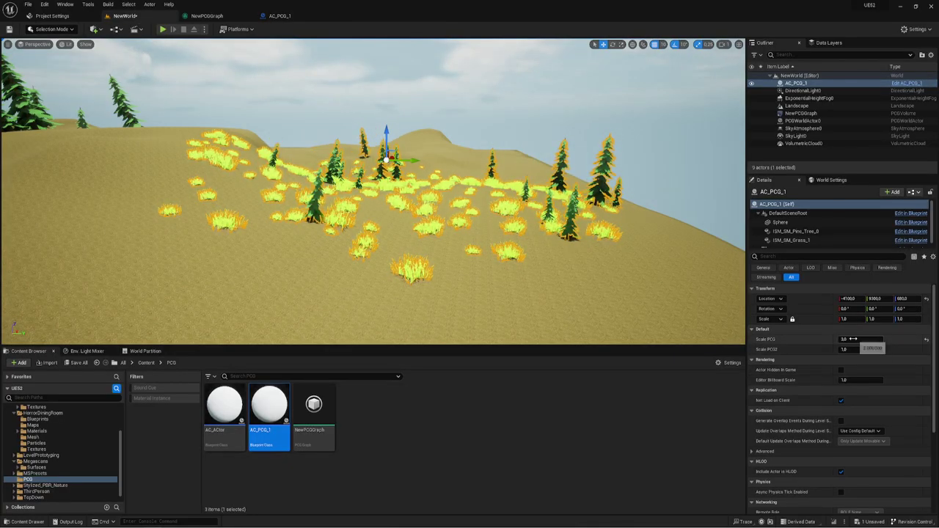
Step: Set the AC_PCG_1 actor's Scale PCG2 to 10 and inspect its trees from several sides
right_drag(443, 210, 492, 199)
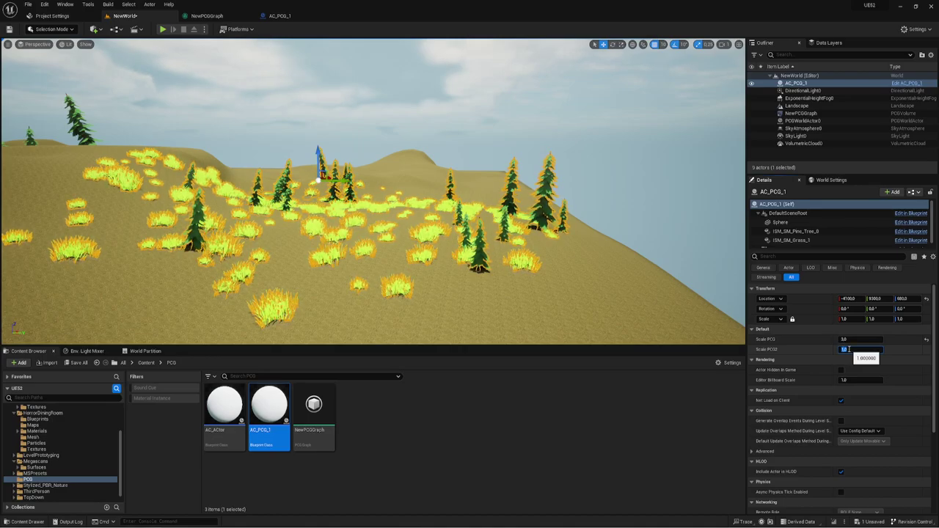
key(Return)
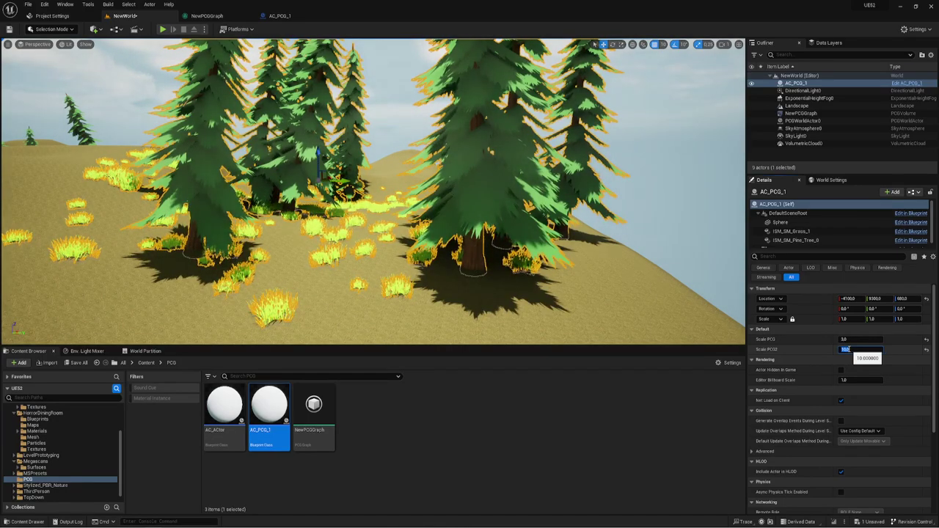
mouse_move(372, 193)
right_down()
mouse_move(373, 88)
mouse_move(372, 183)
right_up()
right_drag(366, 216, 367, 222)
right_drag(695, 146, 718, 179)
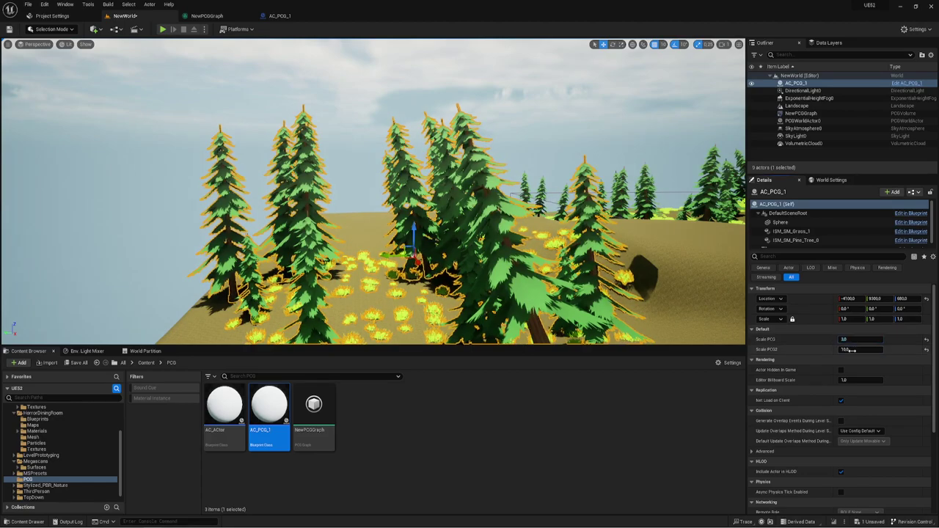
Step: Set the AC_PCG_1 actor's Scale PCG2 to 8 and its Scale PCG to 0.5
text(8)
key(Return)
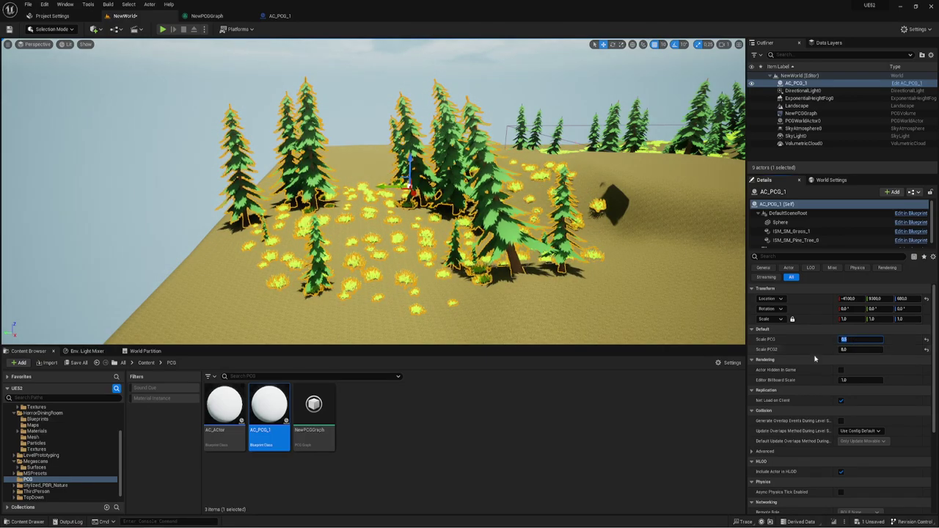
right_drag(614, 282, 614, 282)
right_drag(433, 173, 457, 170)
Step: Shift the AC_PCG_1 actor along the Y axis to 9120 and look over its regenerated trees
drag(455, 171, 440, 171)
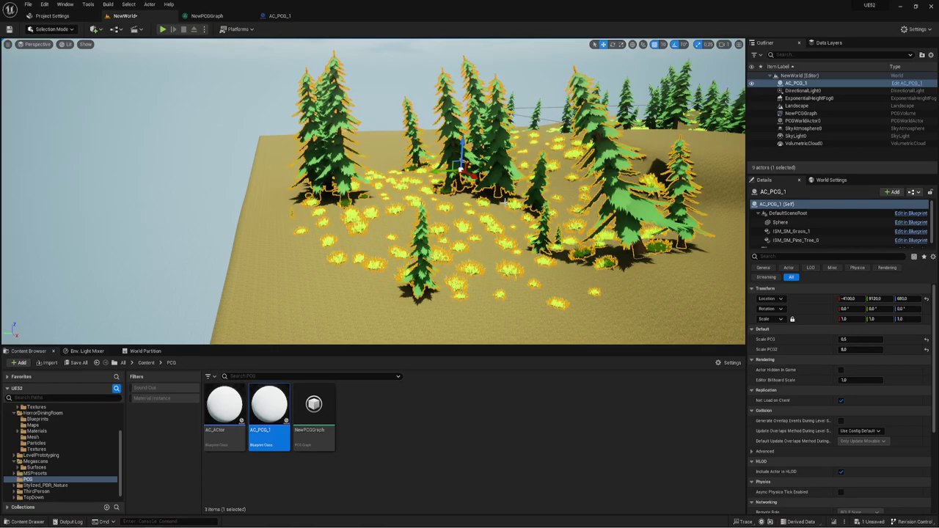
key(w)
right_drag(512, 222, 578, 251)
key(w)
key(s)
right_drag(437, 245, 435, 257)
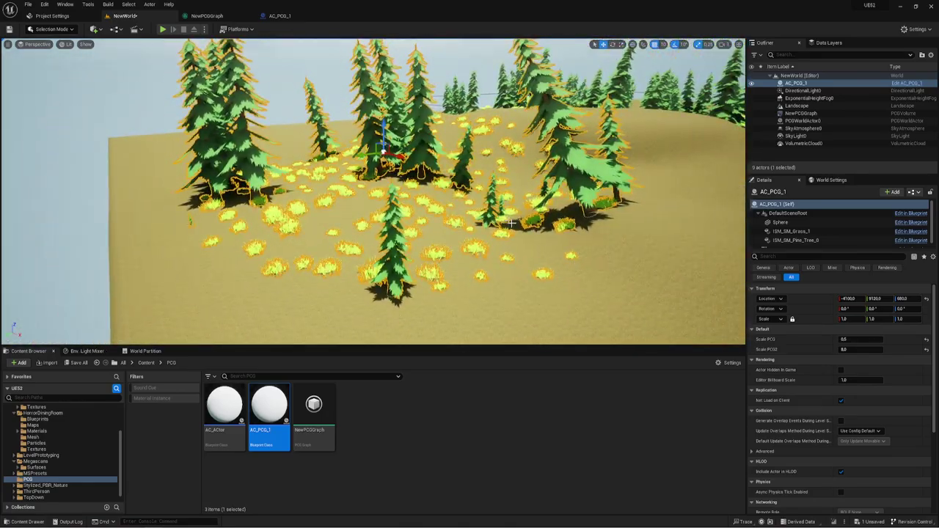
Step: Set the AC_PCG_1 actor's Scale PCG to 3 and examine the tree size variation around it
click(862, 339)
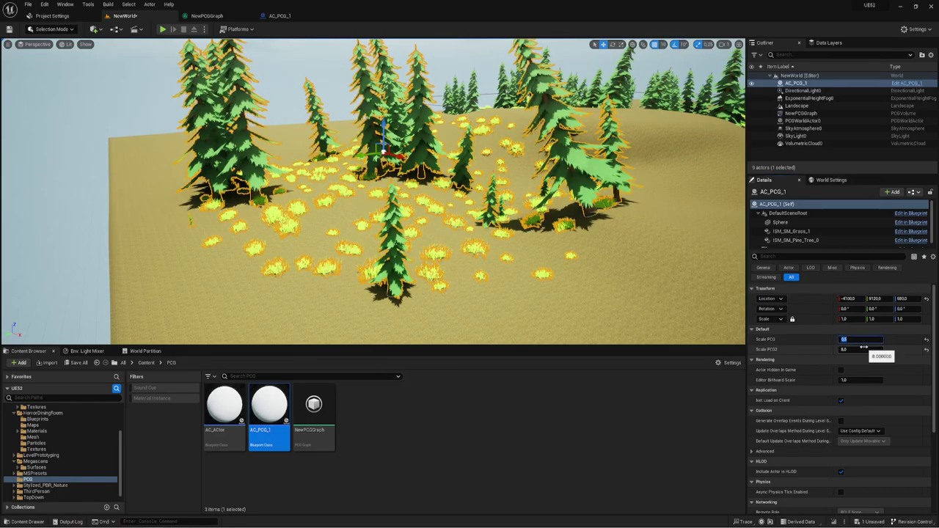
key(Return)
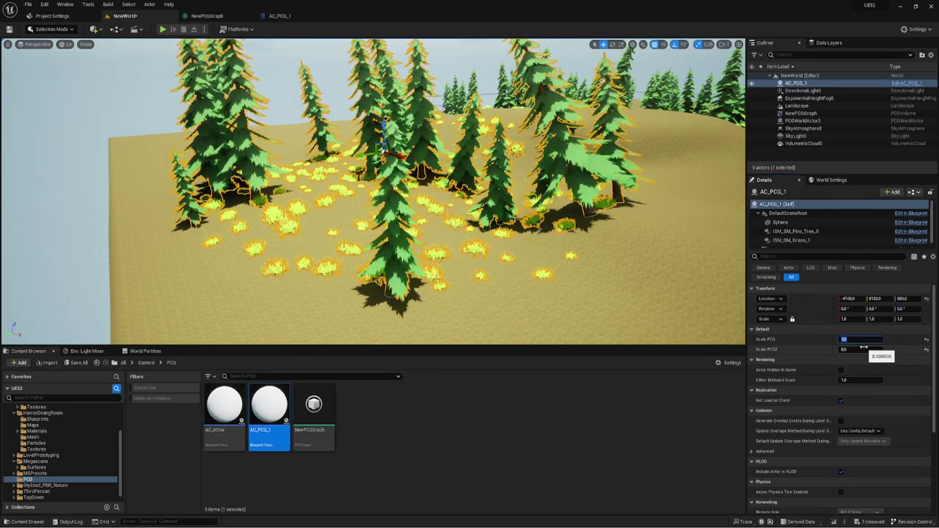
right_drag(469, 228, 367, 212)
right_drag(557, 226, 557, 226)
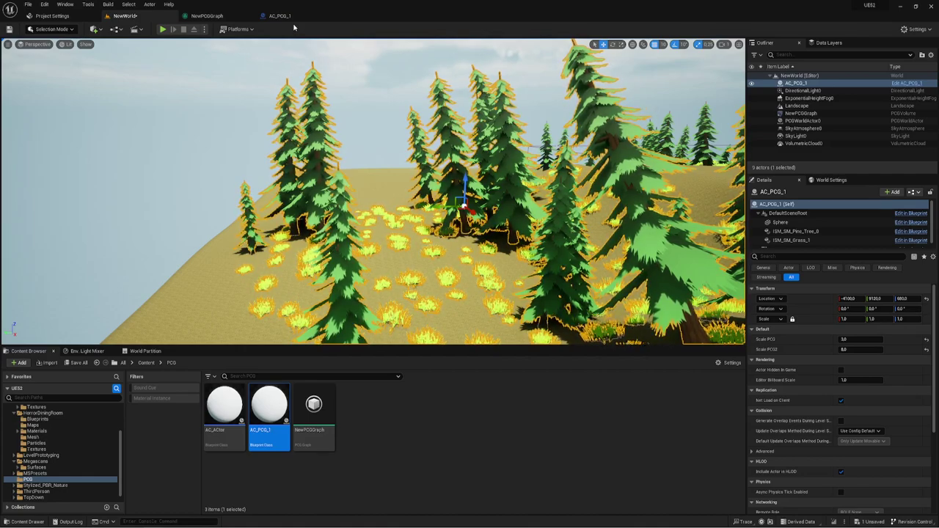
right_drag(330, 117, 472, 172)
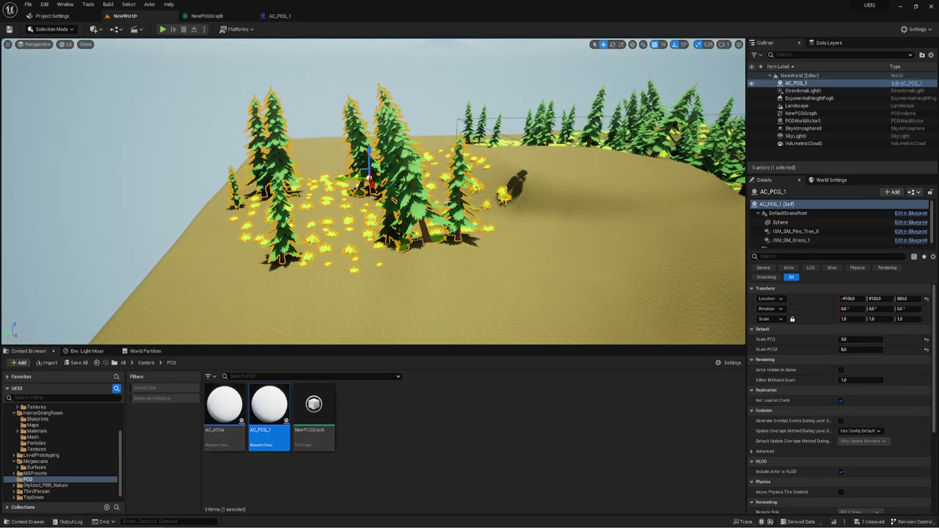